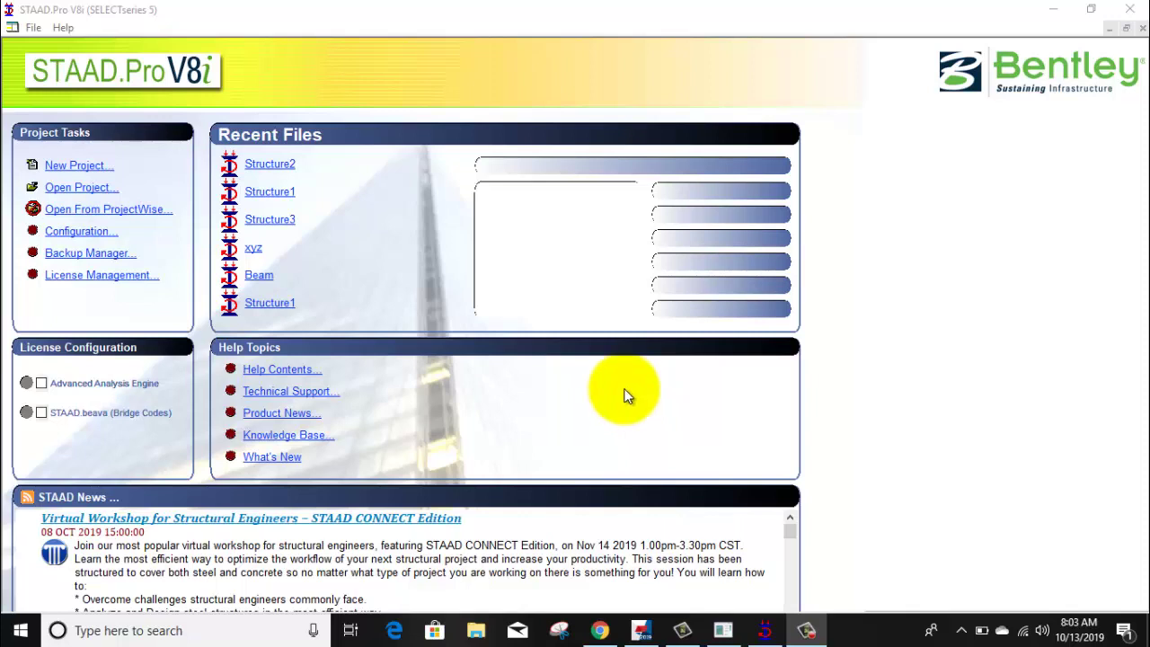
# - Create a new Space project named Structure1 in meters and kilonewtons, starting with Add Beam
pyautogui.click(85, 167)
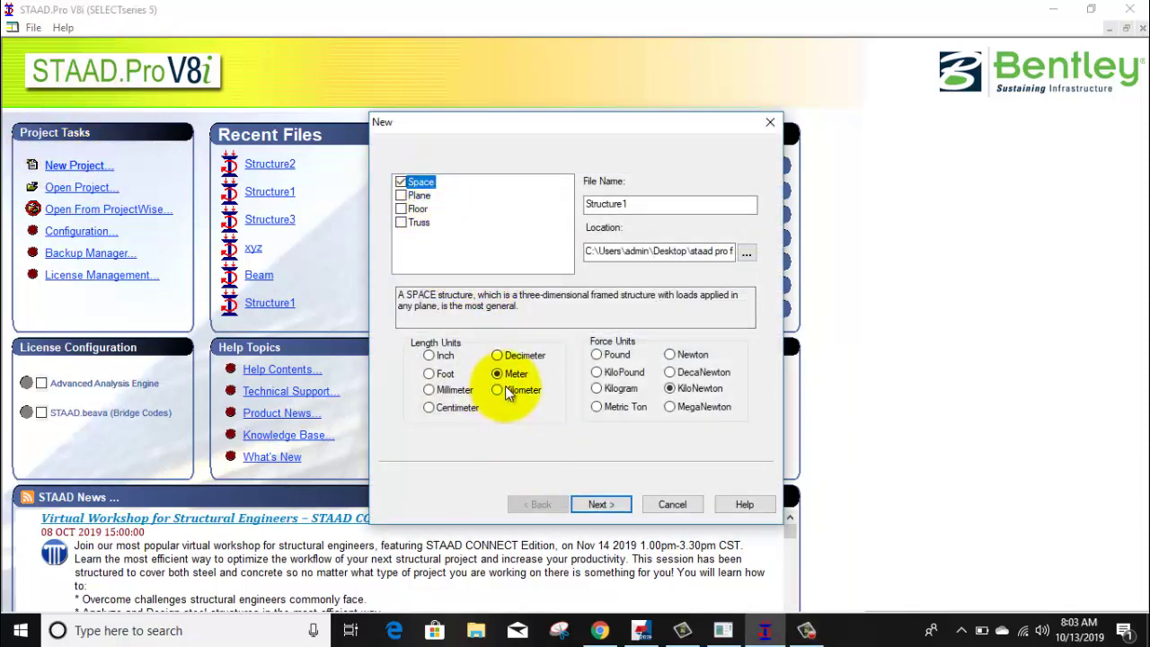
pyautogui.click(597, 504)
pyautogui.click(626, 364)
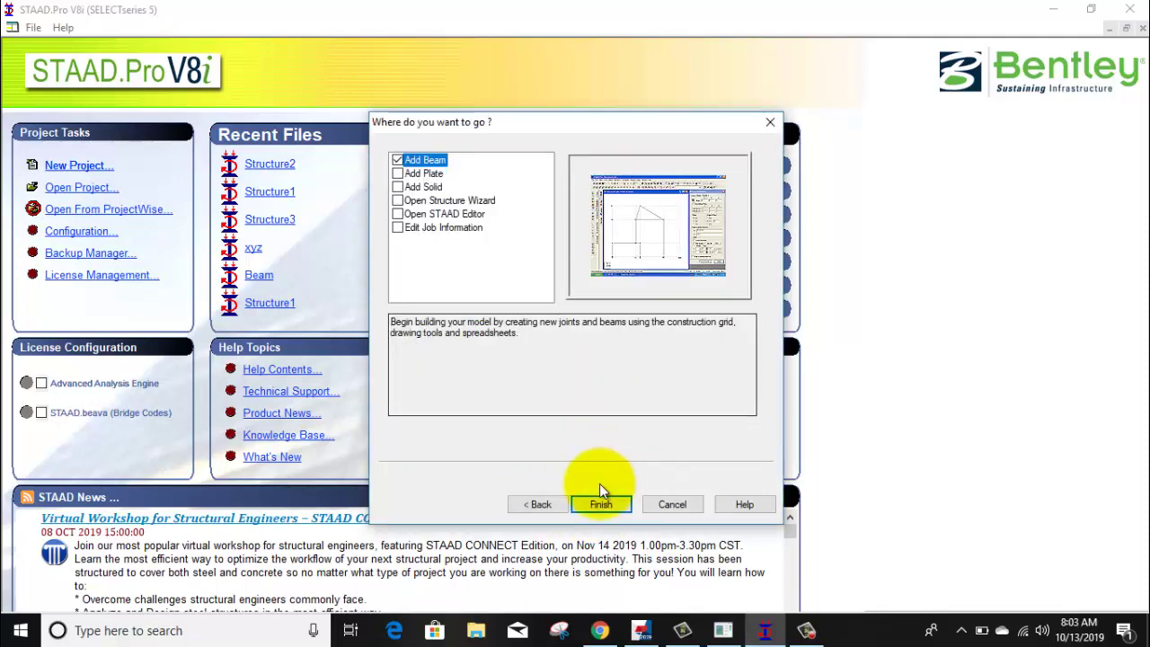
pyautogui.click(595, 502)
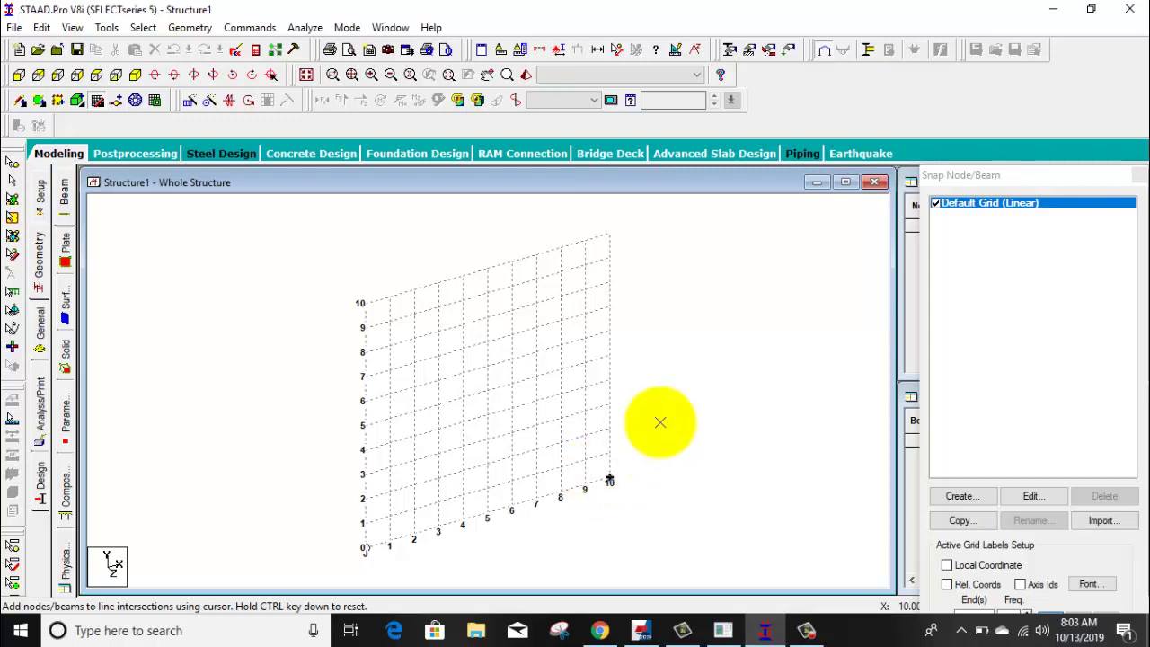
# - Place the first node at the grid origin, move the Snap Node/Beam window clear of the tables and restart snapping
pyautogui.scroll(1, 365, 550)
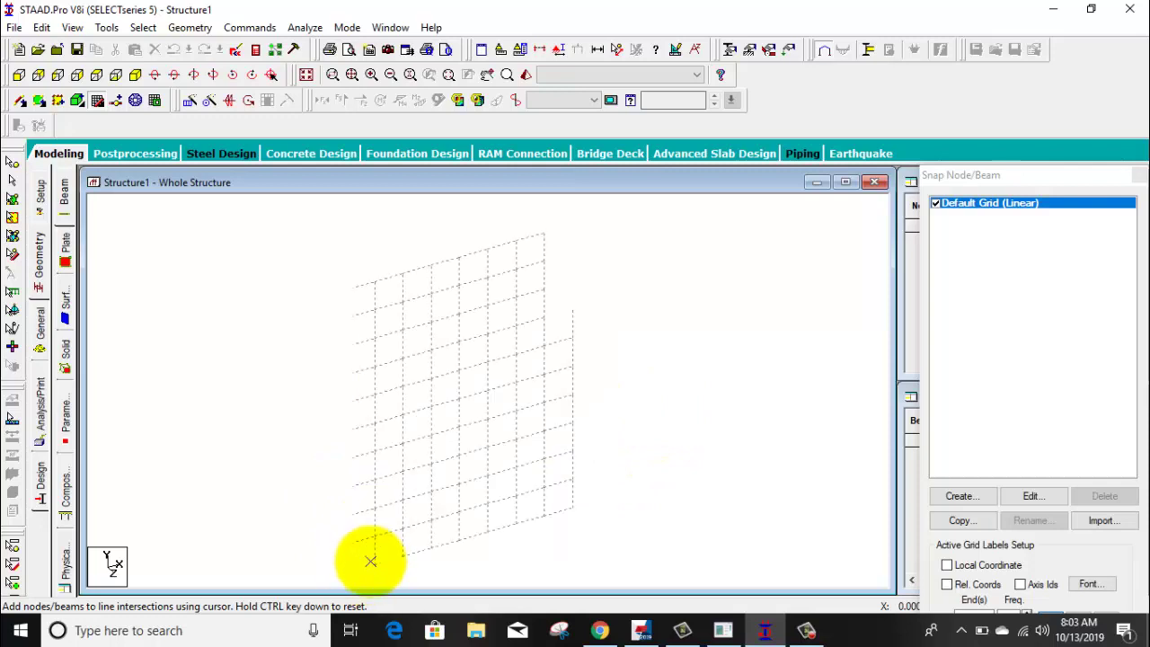
pyautogui.click(338, 580)
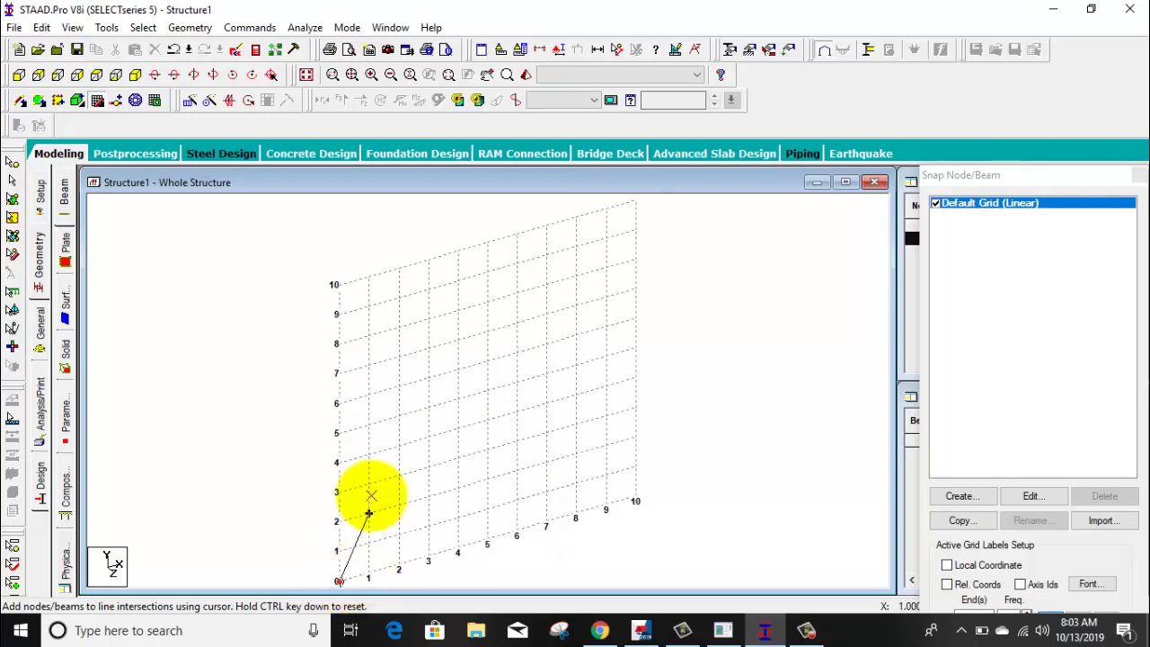
pyautogui.scroll(-1, 362, 437)
pyautogui.scroll(1, 347, 403)
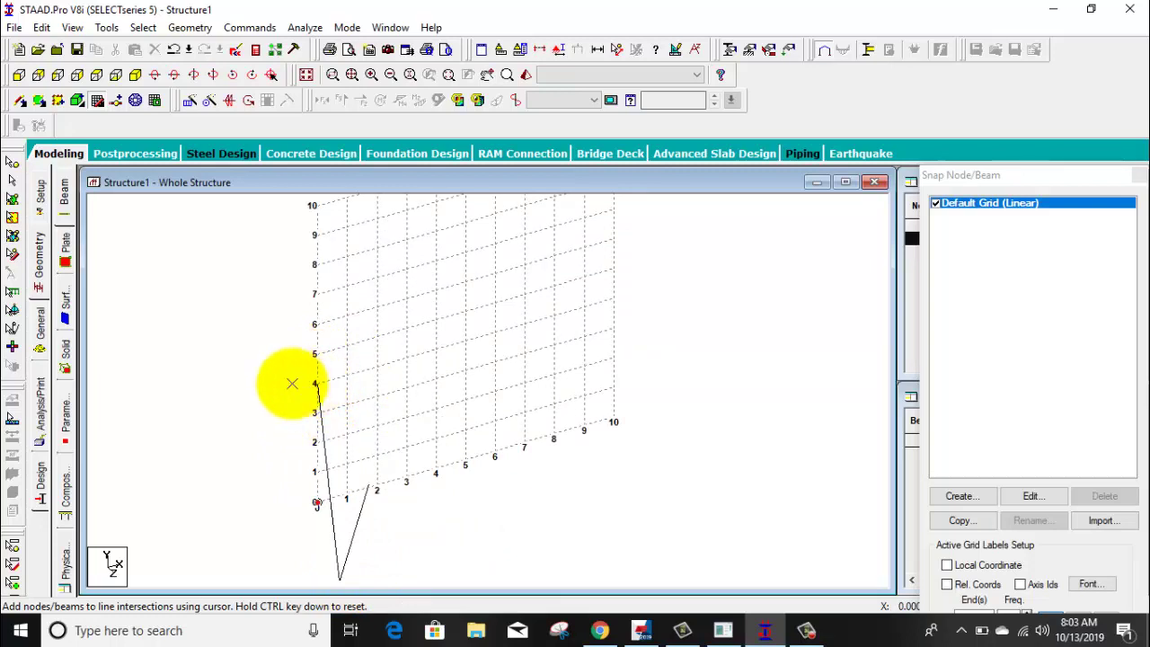
pyautogui.click(314, 206)
pyautogui.moveTo(1035, 175)
pyautogui.mouseDown()
pyautogui.moveTo(991, 2)
pyautogui.moveTo(993, 13)
pyautogui.mouseUp()
pyautogui.click(957, 528)
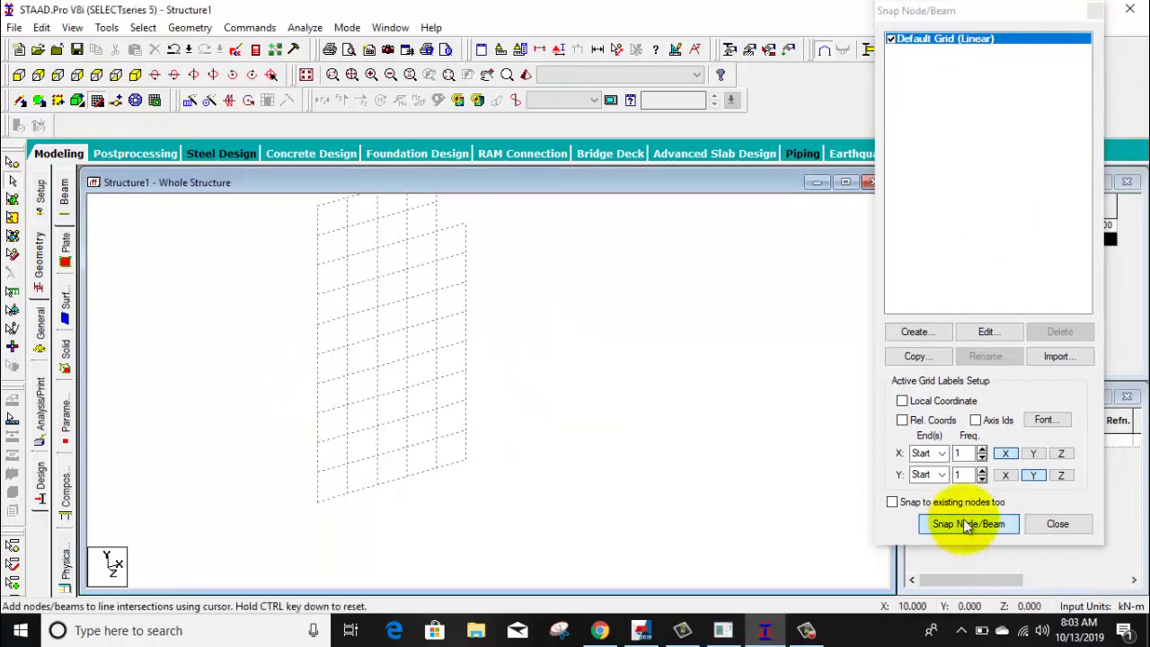
# - Draw the gable frame with beams through (0, 0), (0, 4), (5, 5), (10, 4) and (10, 0), and close the grid
pyautogui.click(317, 503)
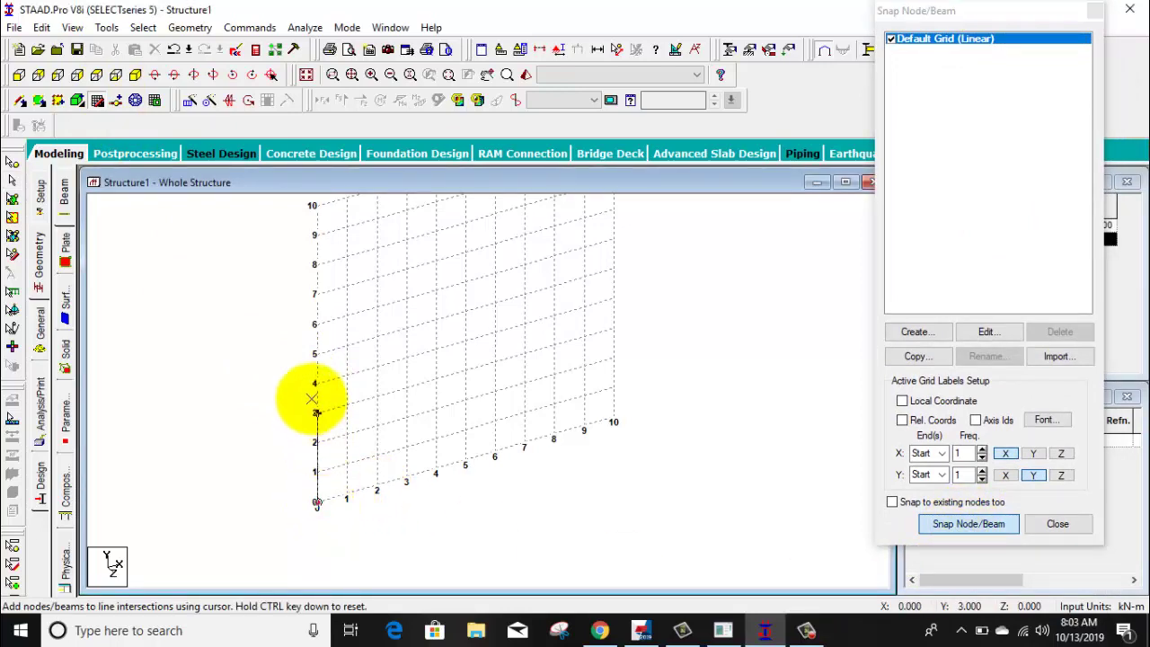
pyautogui.click(316, 412)
pyautogui.click(316, 384)
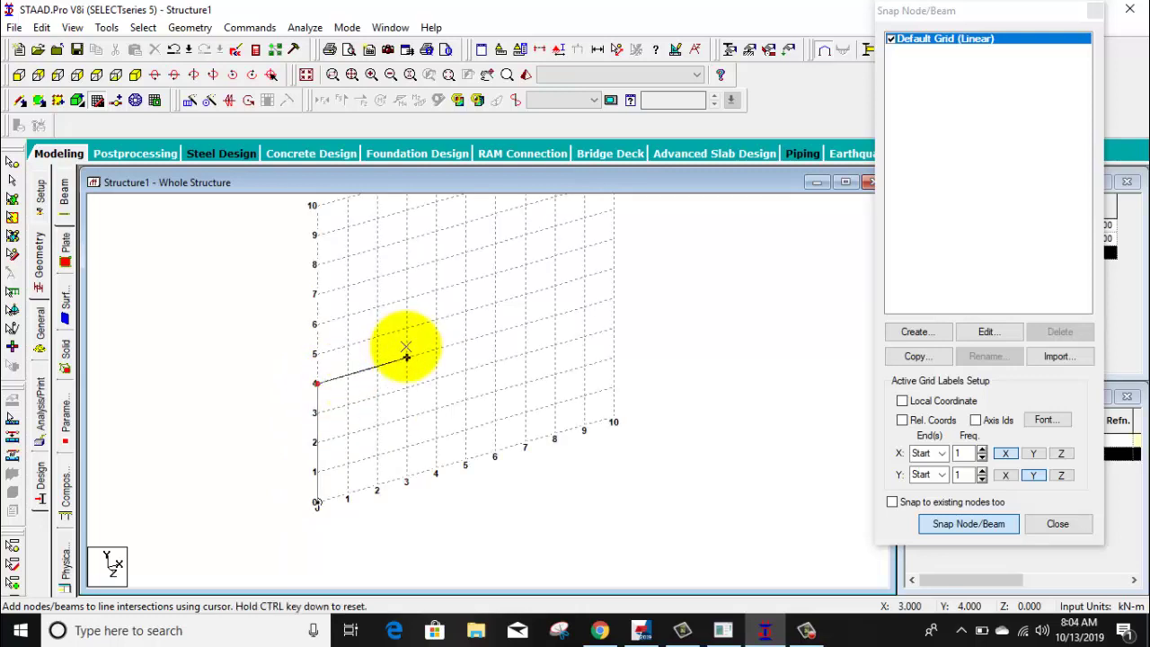
pyautogui.click(467, 311)
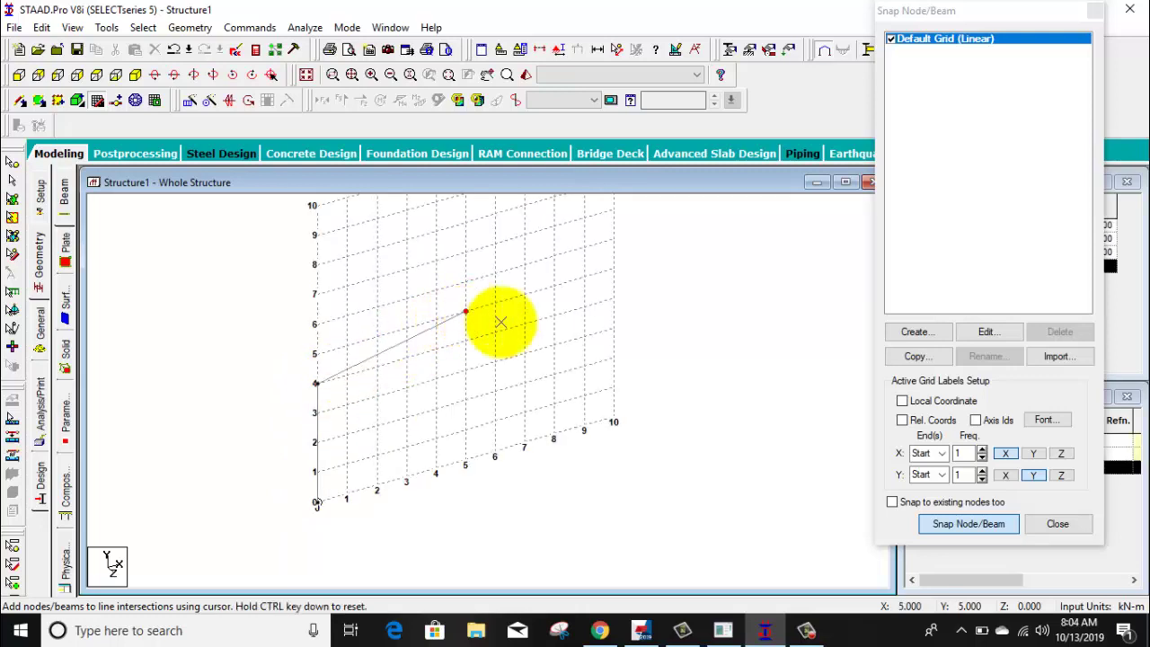
pyautogui.click(614, 298)
pyautogui.click(613, 419)
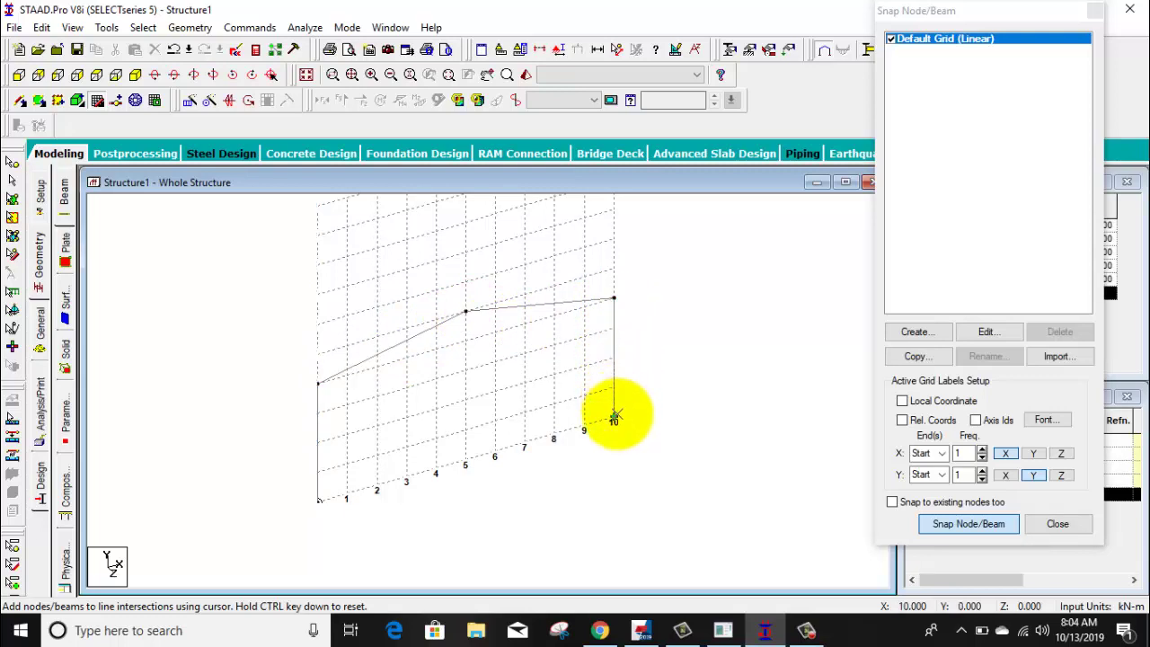
pyautogui.click(97, 100)
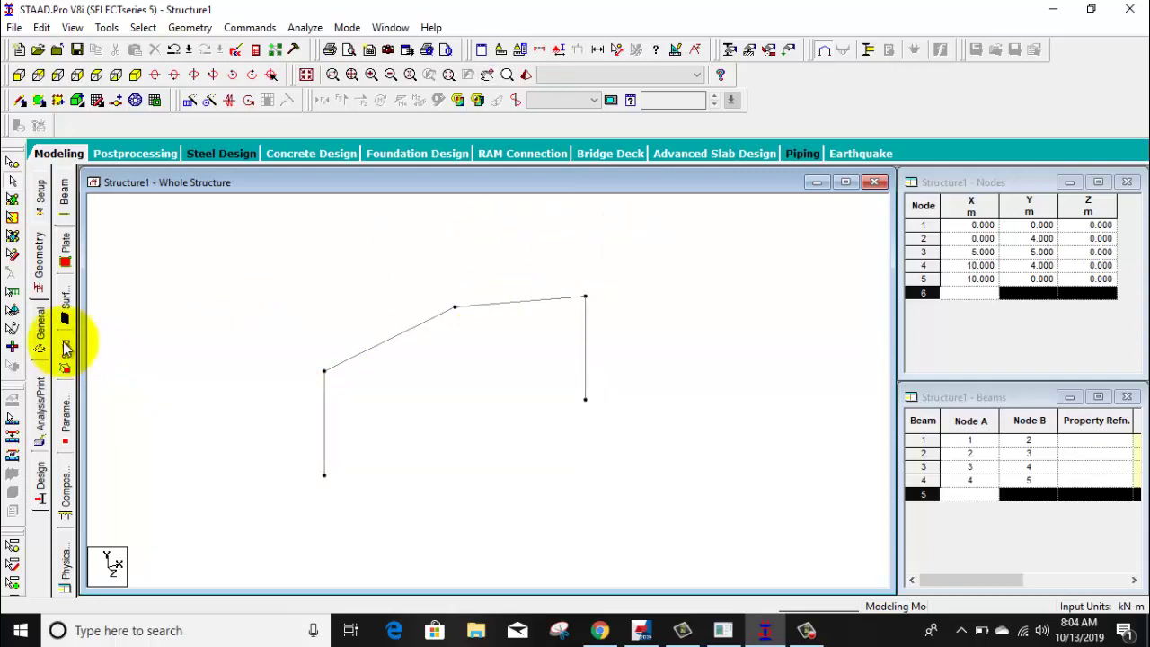
# - Define a steel Tapered I section with 0.262 m start depth, 0.005 m web thickness and 0.412 m end depth
pyautogui.click(42, 332)
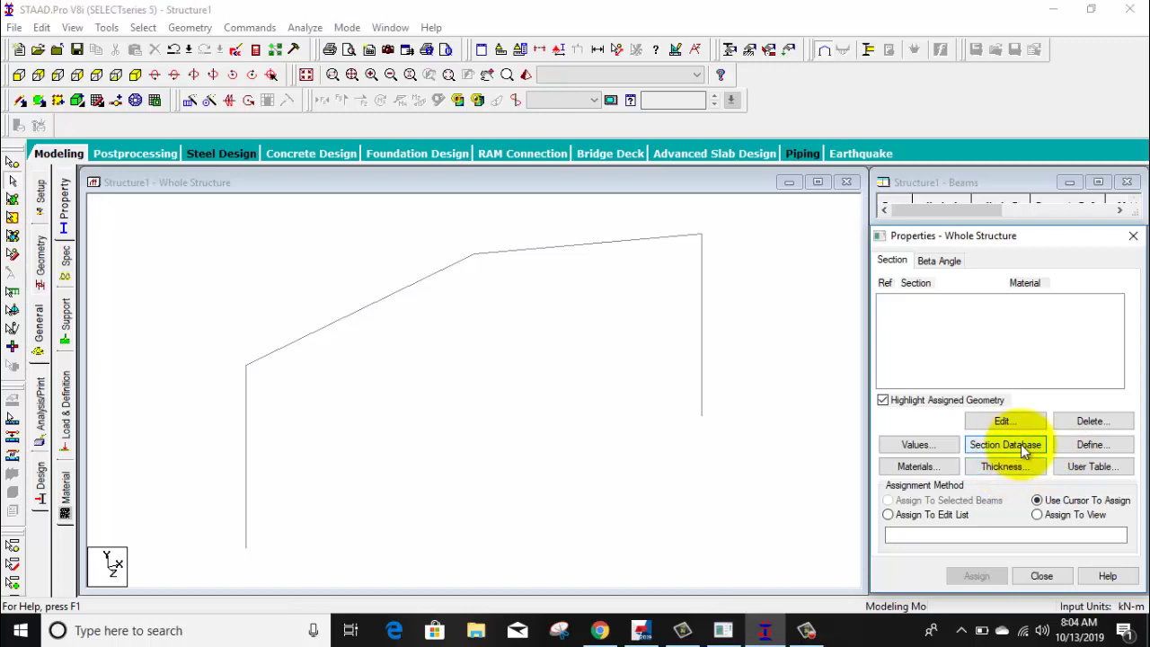
pyautogui.click(1088, 444)
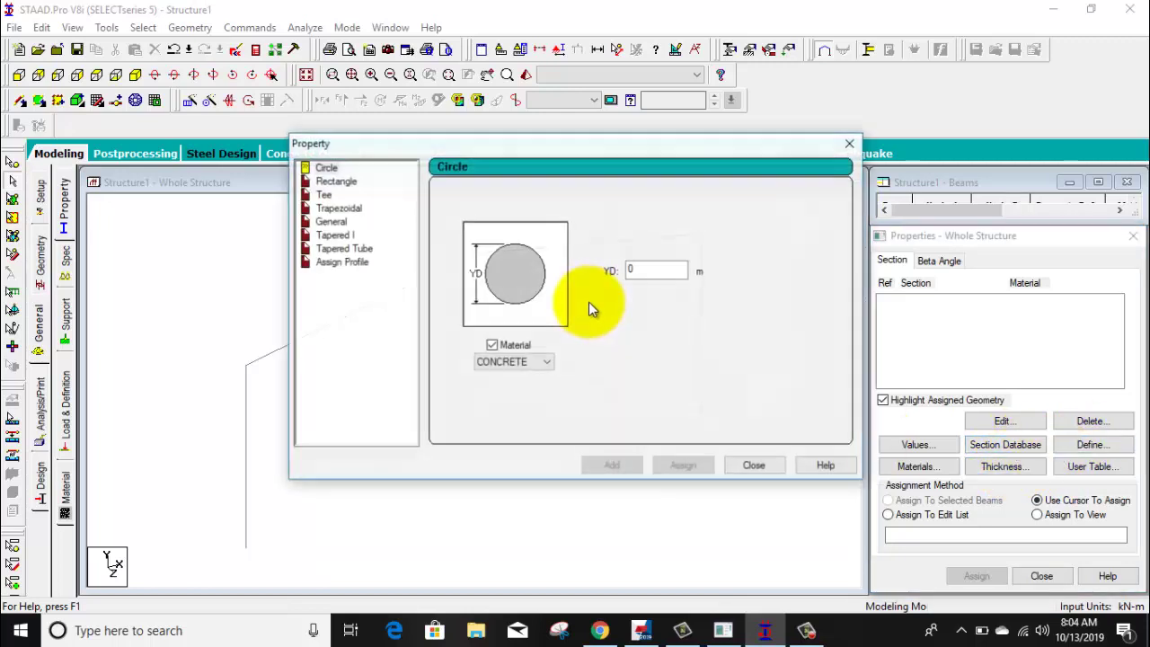
pyautogui.click(336, 237)
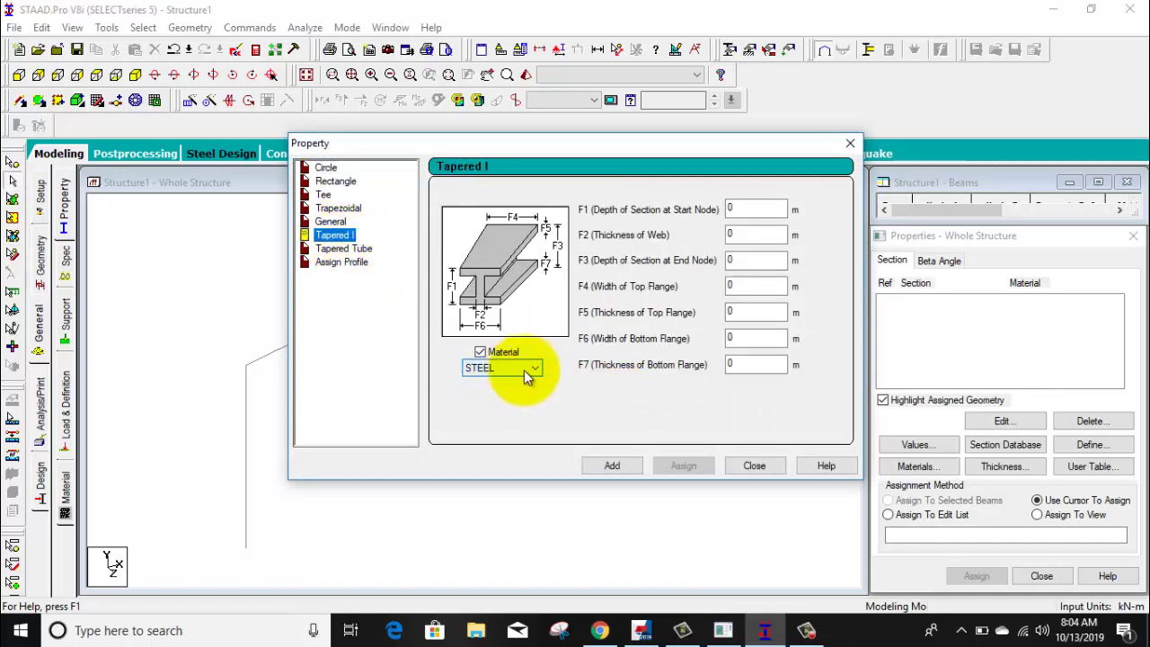
pyautogui.click(756, 207)
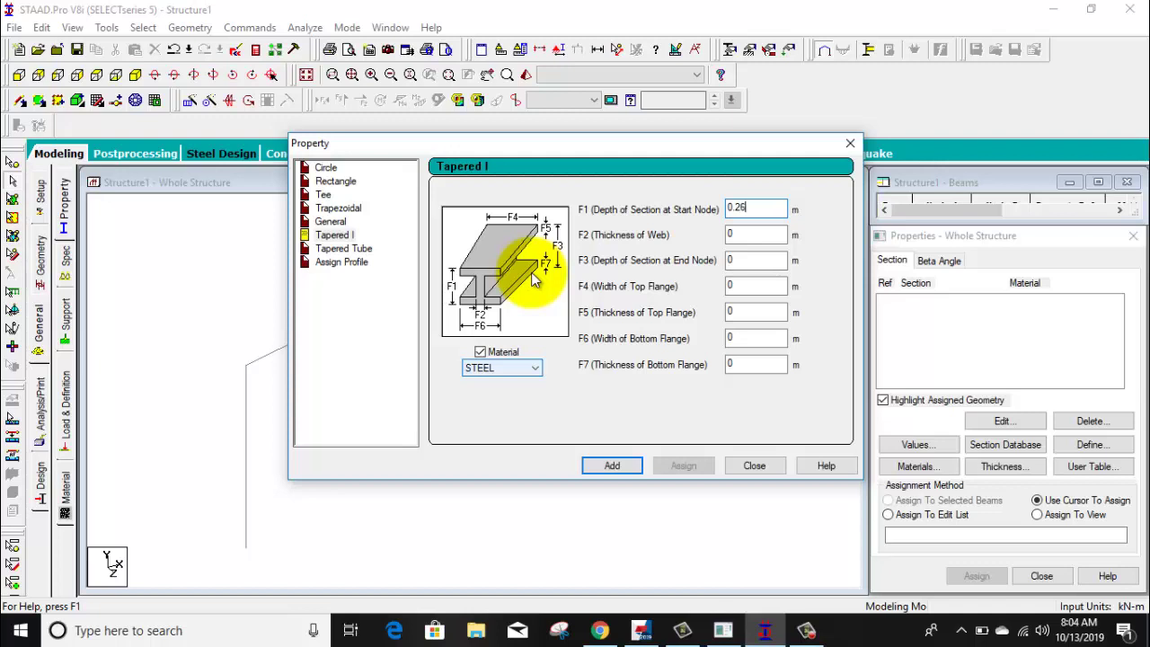
pyautogui.write('2')
pyautogui.click(762, 235)
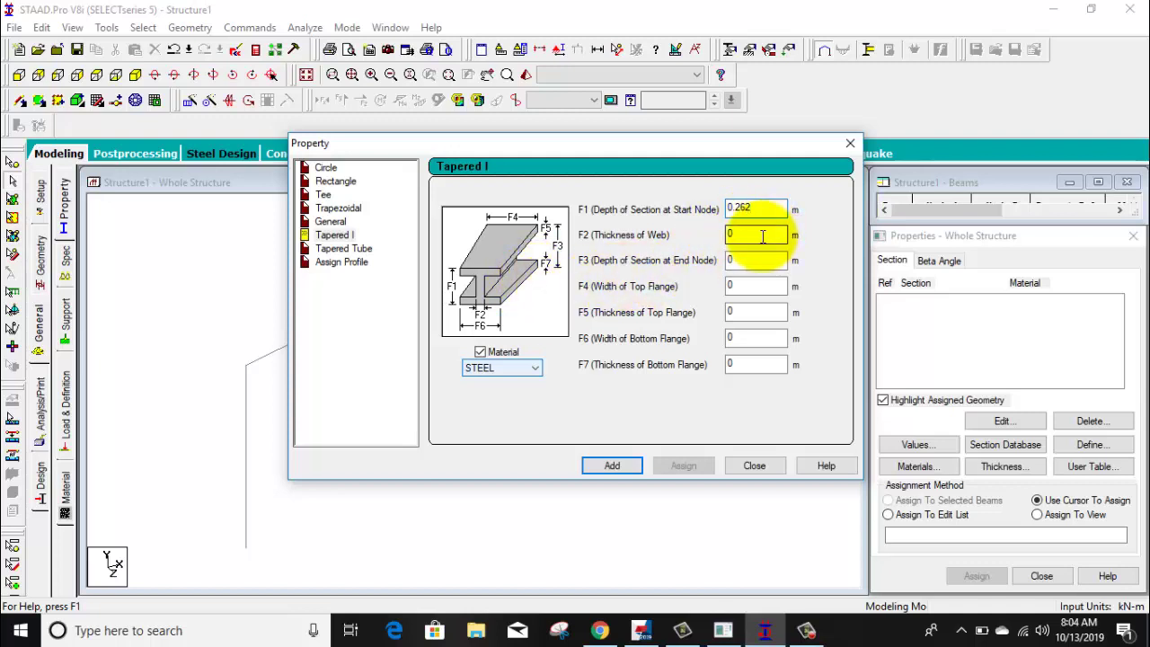
pyautogui.doubleClick(757, 236)
pyautogui.write('0.')
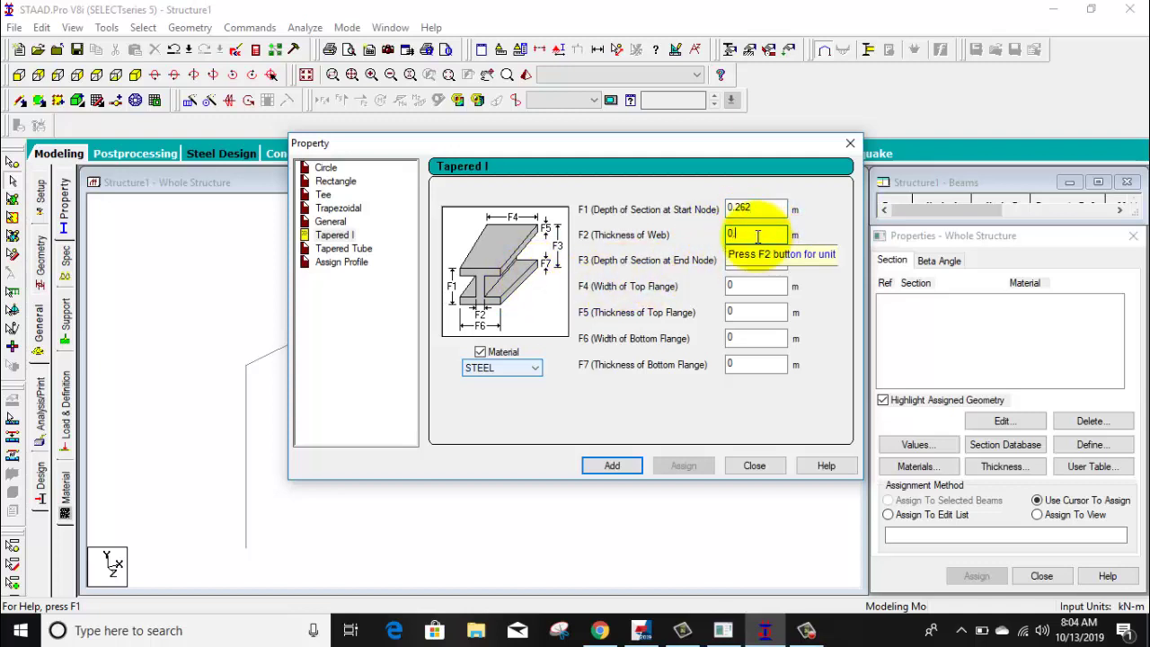
pyautogui.write('005')
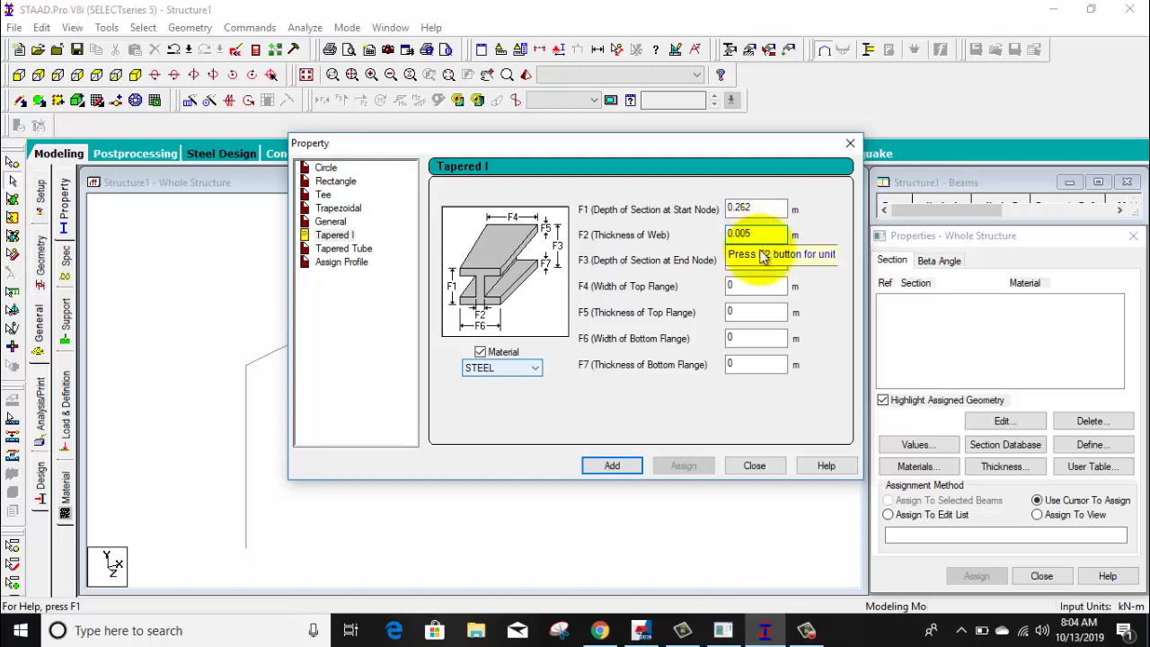
pyautogui.doubleClick(754, 260)
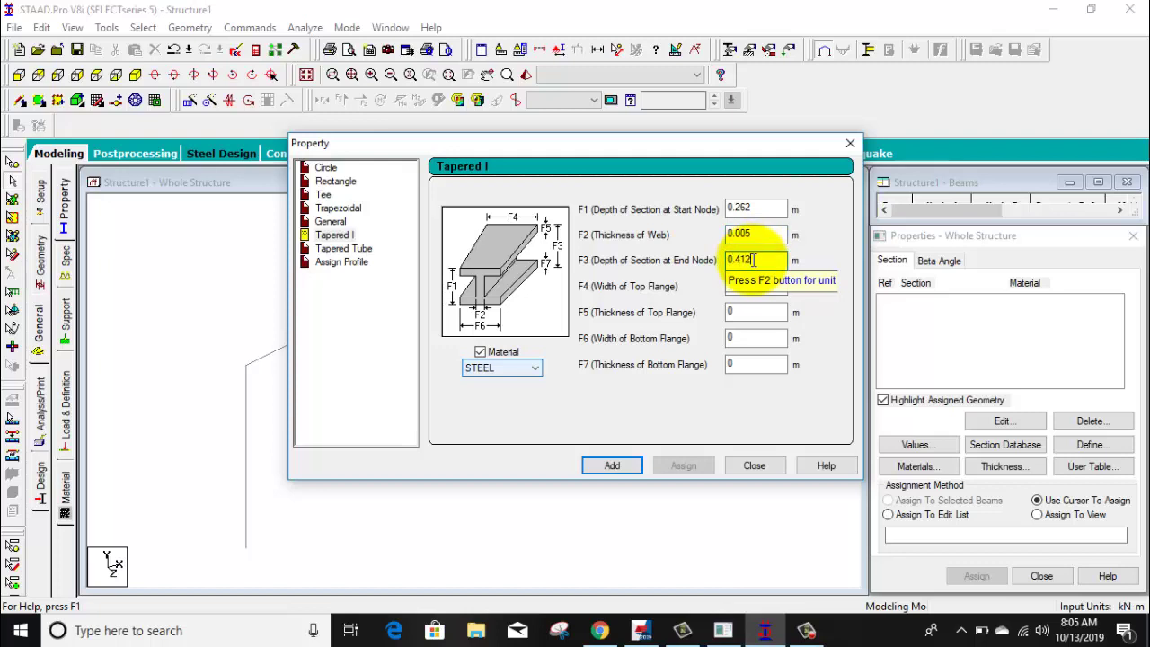
# - Set the tapered section's top flange to 0.15 m wide and 0.006 m thick
pyautogui.click(750, 285)
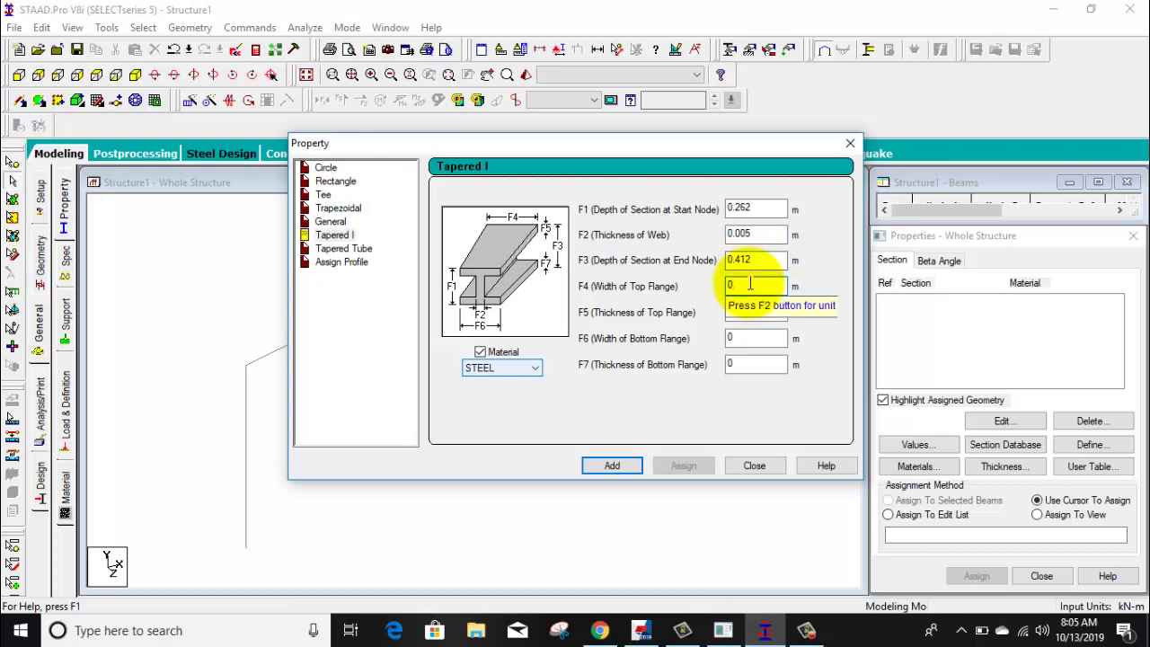
pyautogui.write('.15')
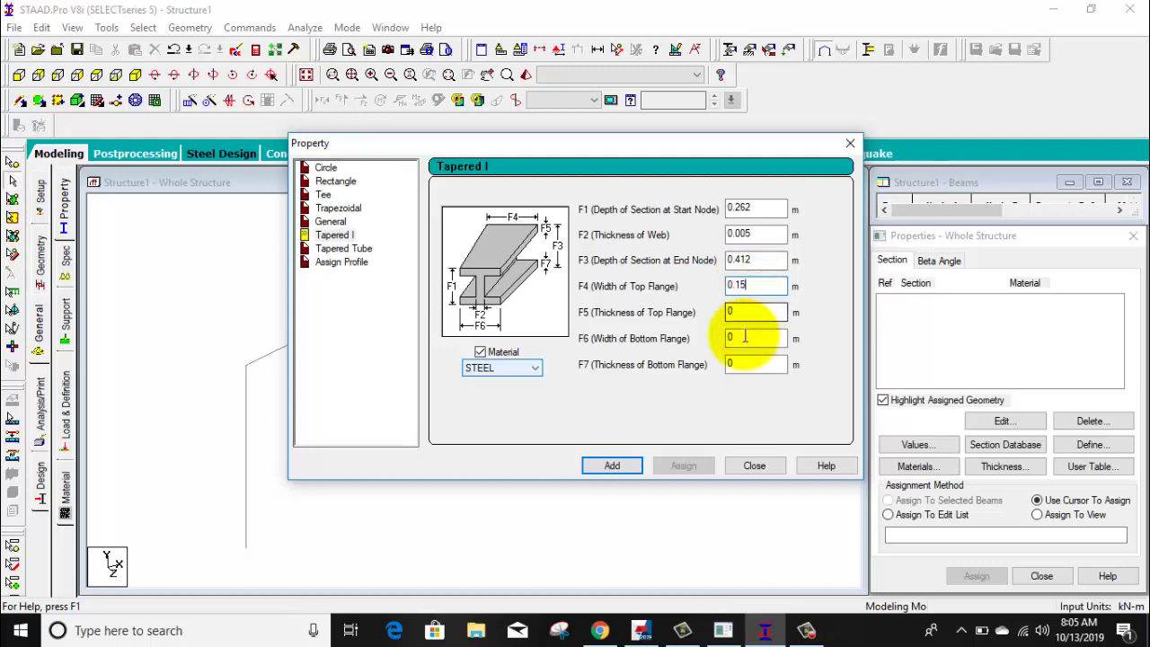
pyautogui.click(766, 312)
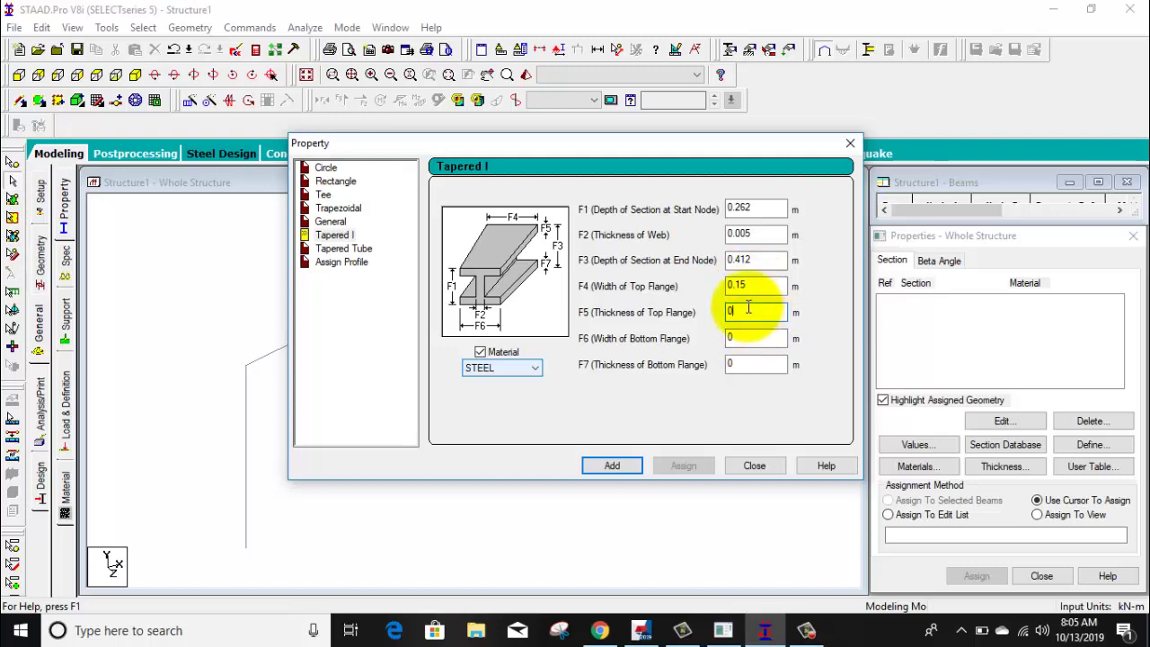
pyautogui.write('.00')
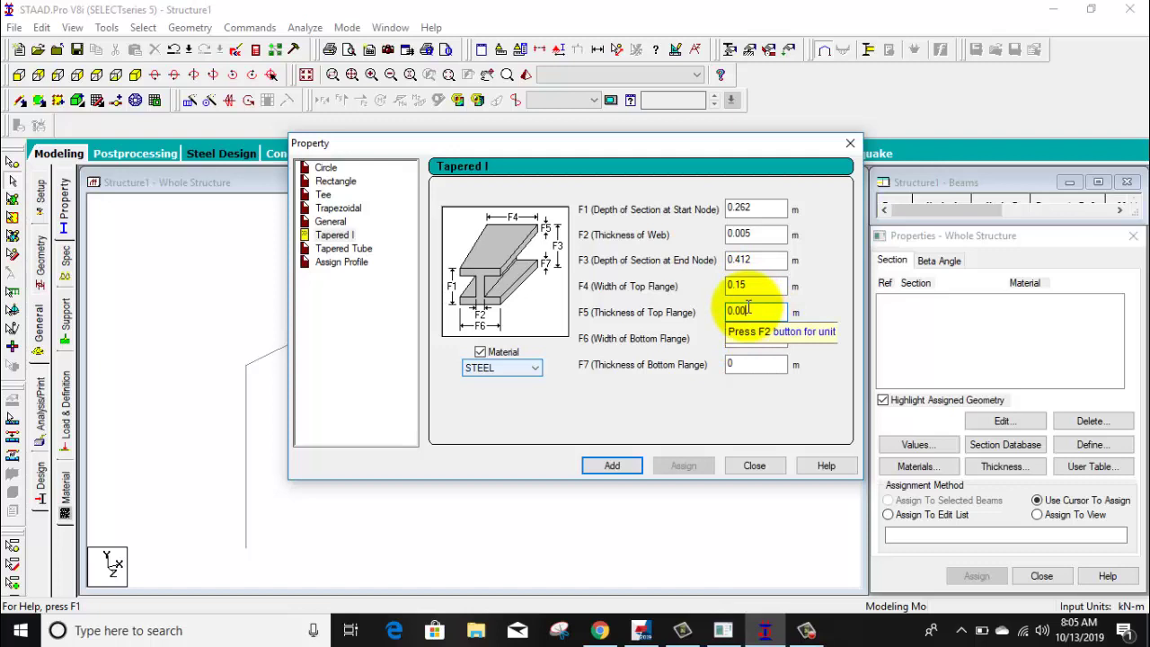
pyautogui.write('6')
# - Set the bottom flange to 0.150 m wide and 0.006 m thick, and add the tapered section to the property list
pyautogui.click(755, 339)
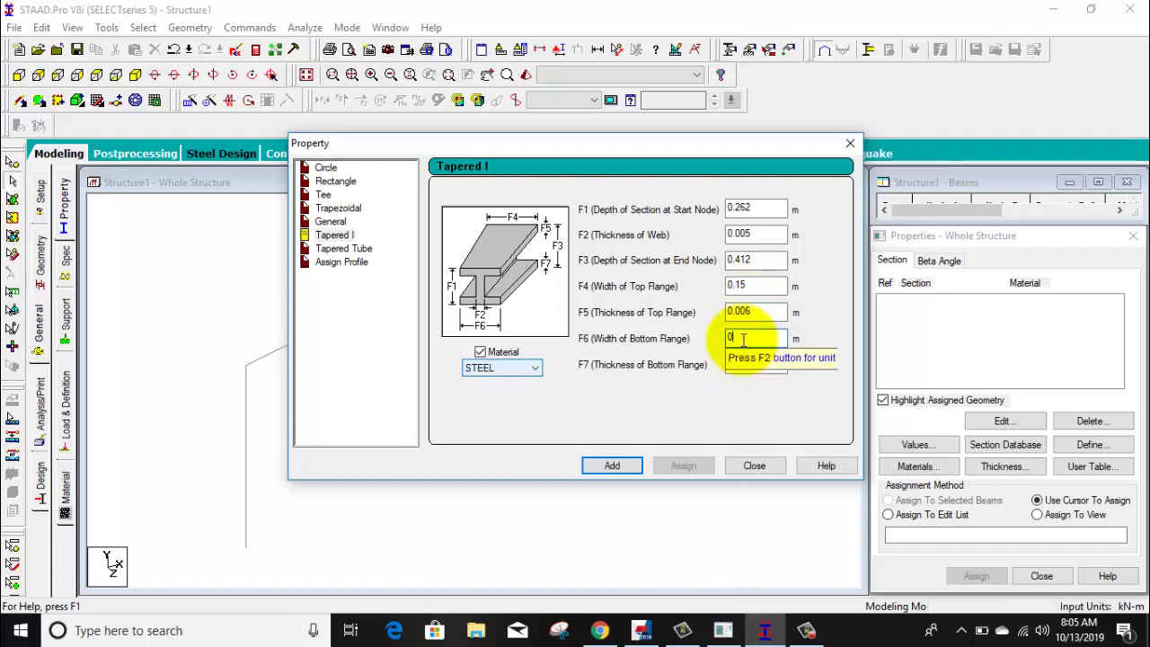
pyautogui.write('.150')
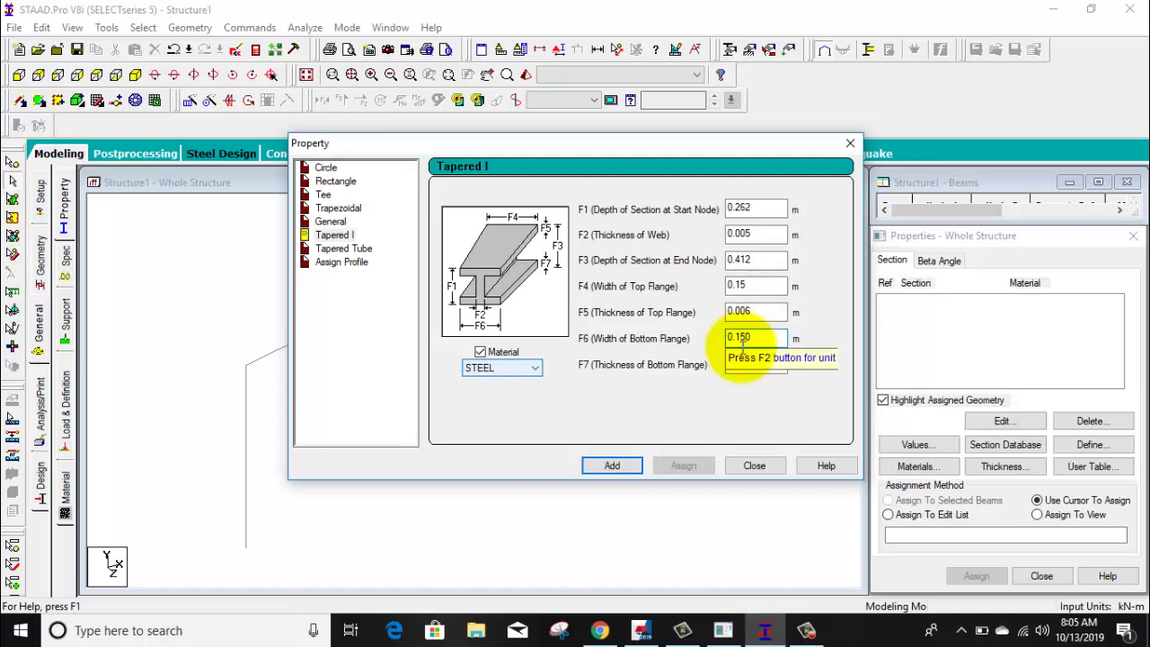
pyautogui.click(742, 363)
pyautogui.write('0')
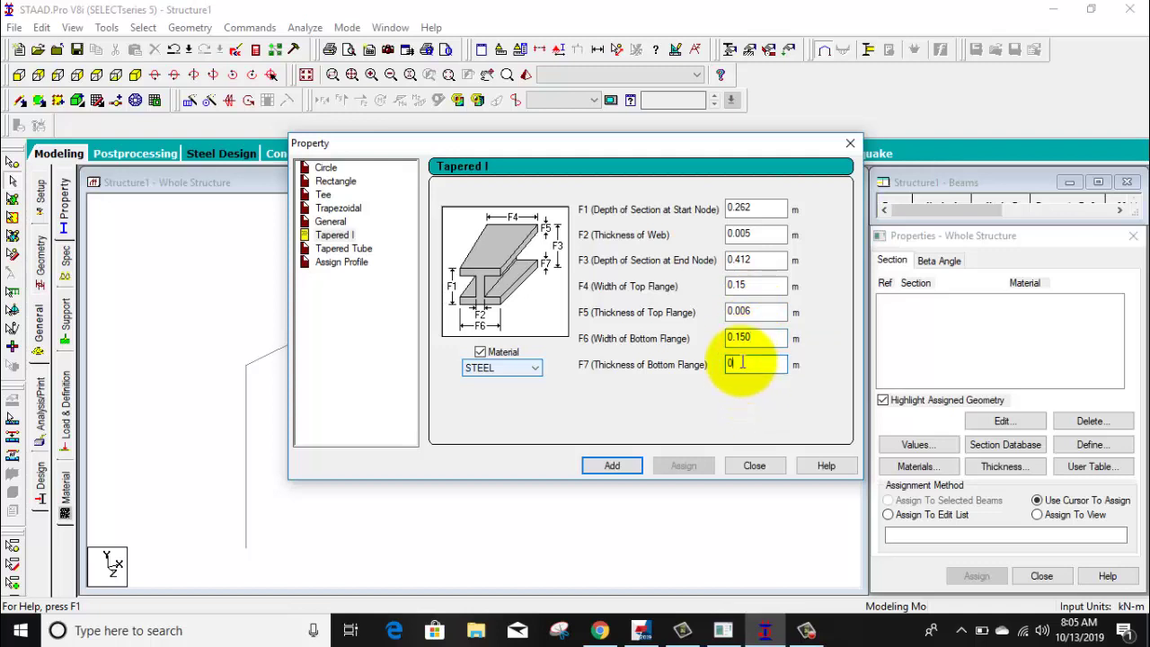
pyautogui.write('.006')
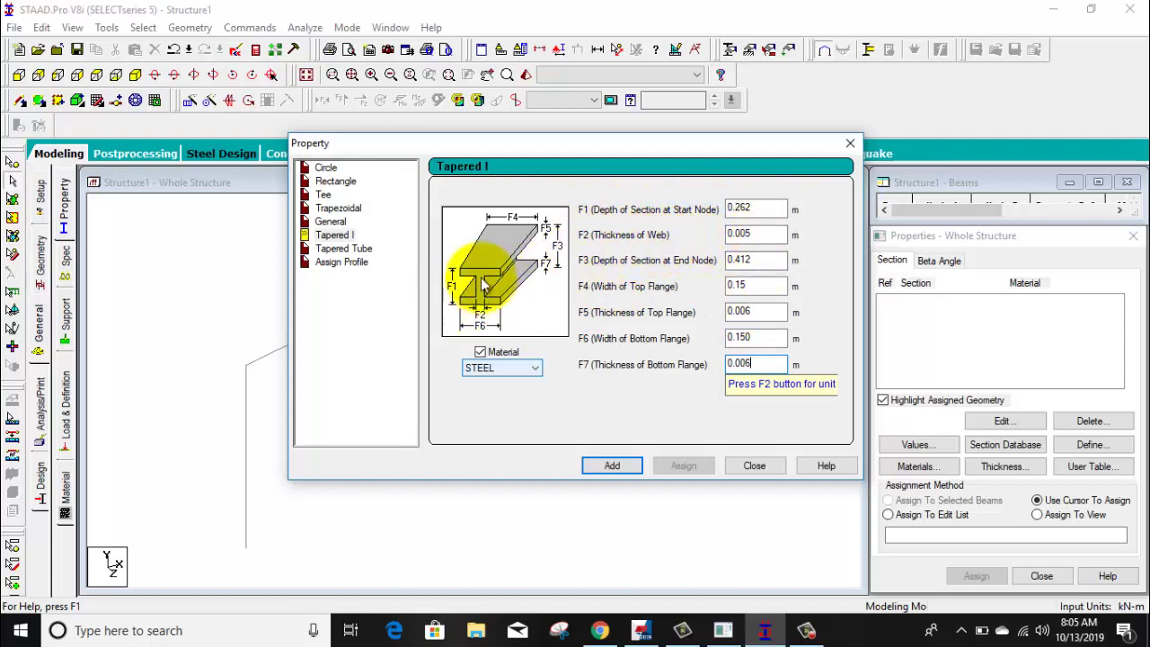
pyautogui.click(751, 261)
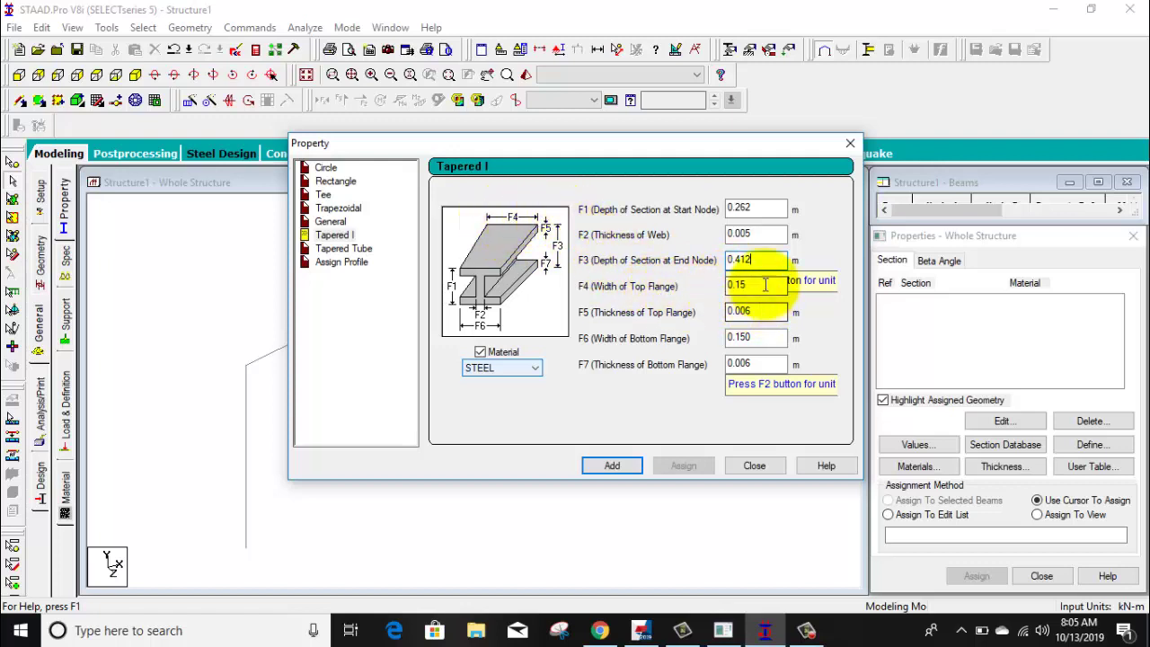
pyautogui.click(613, 465)
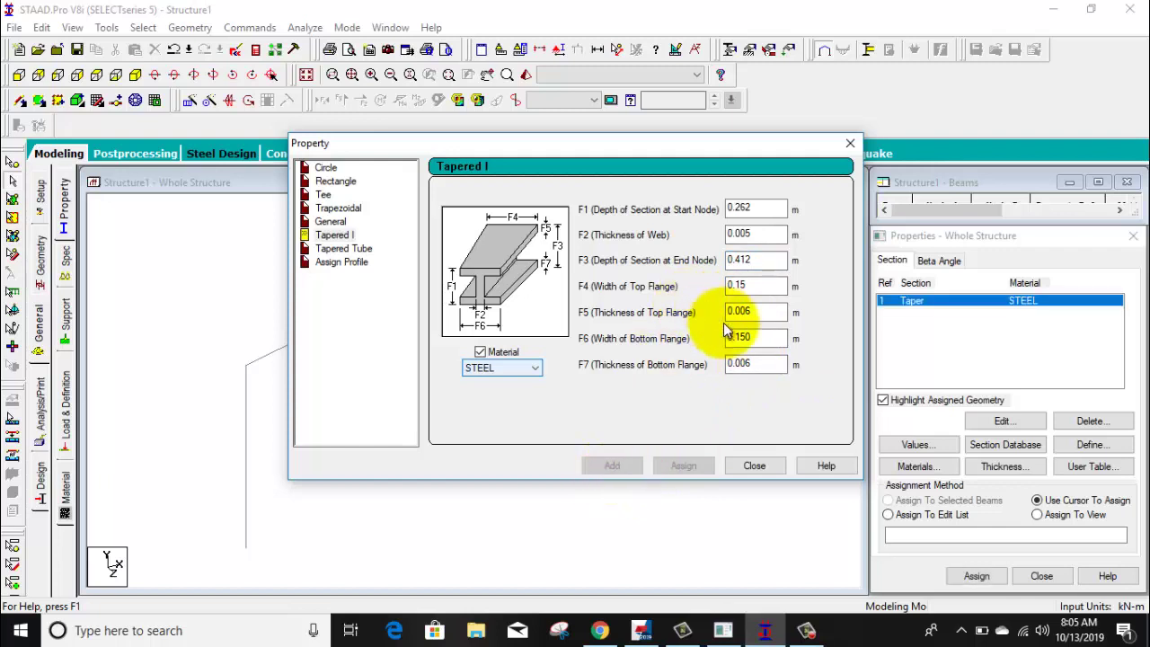
pyautogui.click(752, 466)
# - Define a second steel Tapered I section with 0.412 m start depth, 0.005 m web thickness and 0.262 m end depth
pyautogui.click(1089, 443)
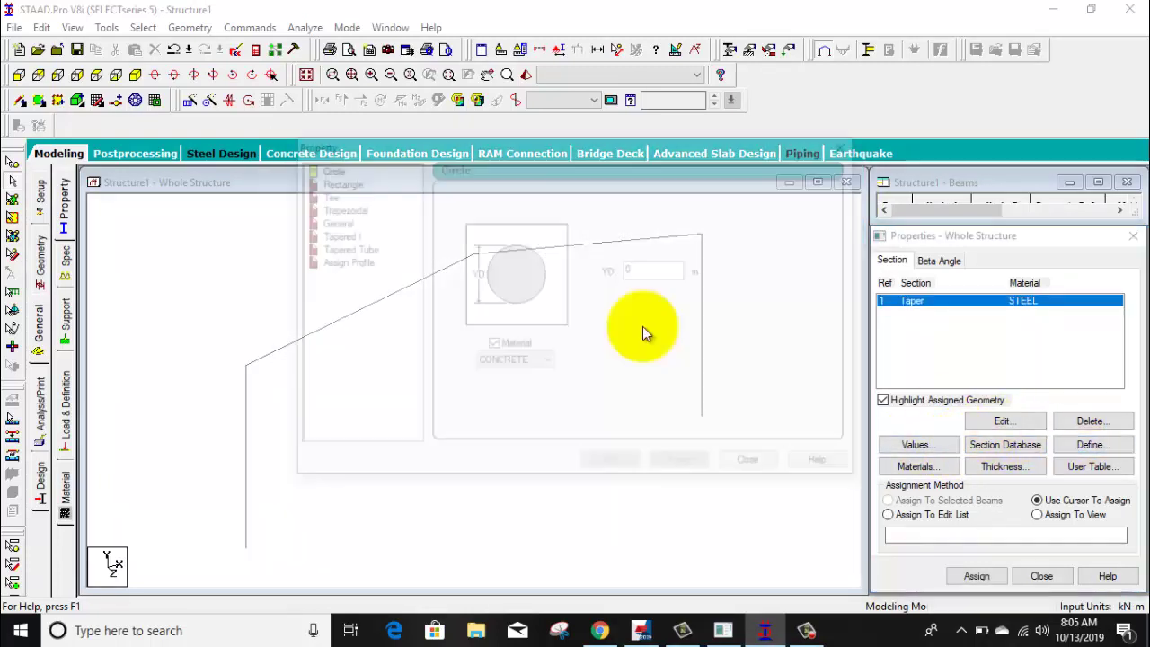
pyautogui.click(335, 236)
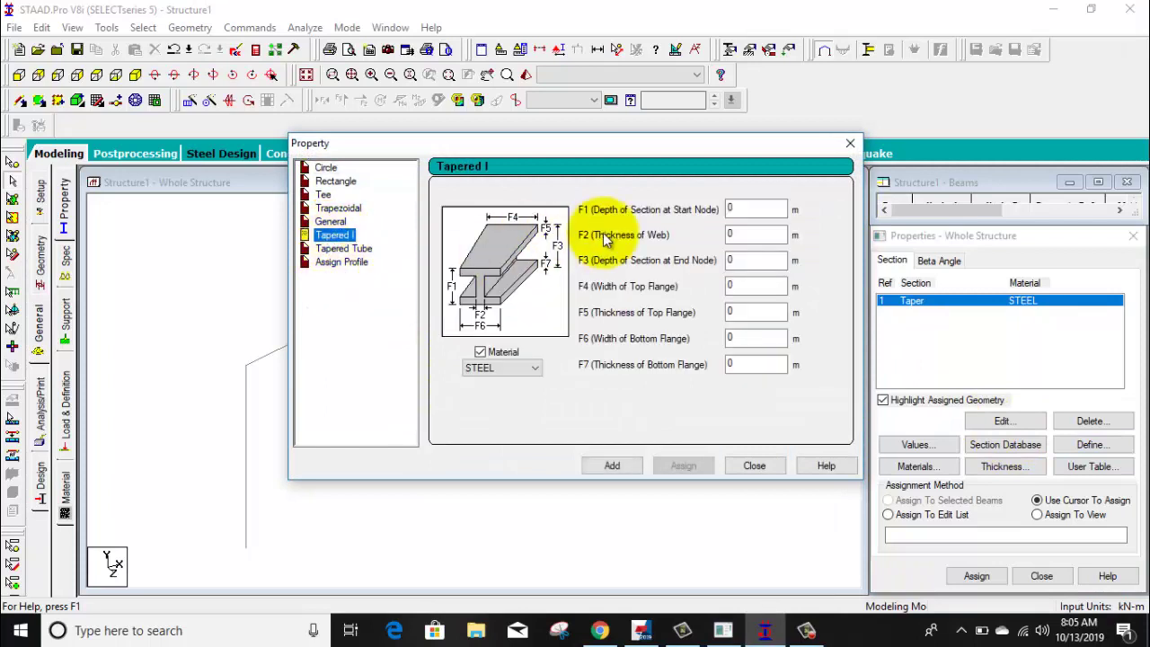
pyautogui.click(762, 207)
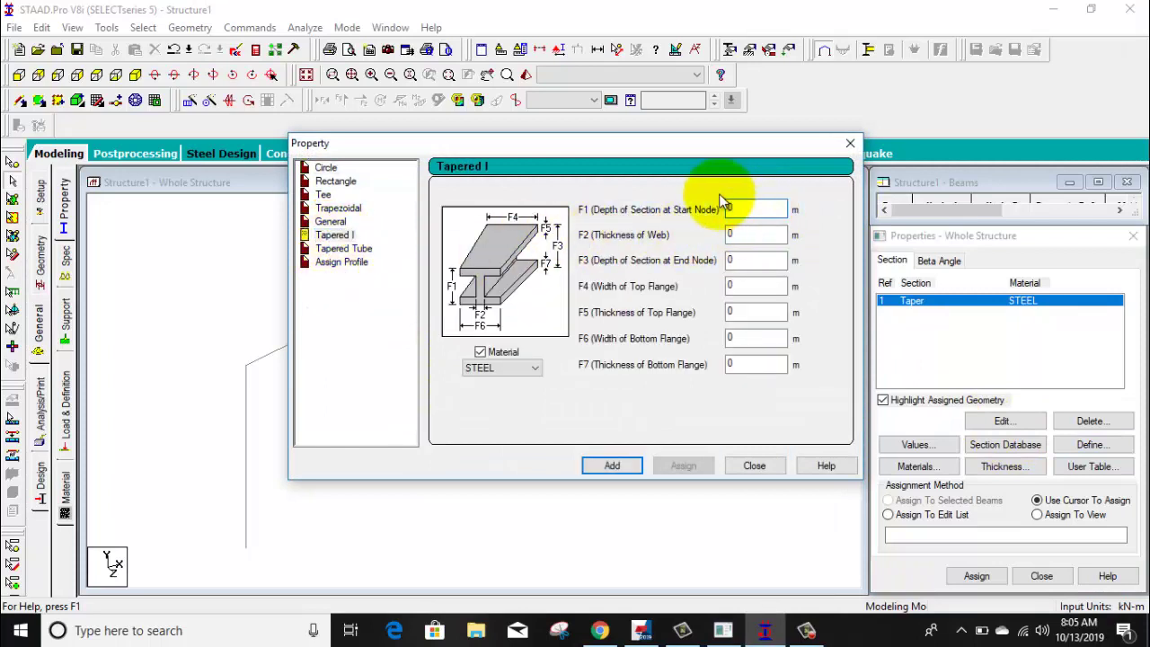
pyautogui.write('.412')
pyautogui.click(752, 232)
pyautogui.write('.00')
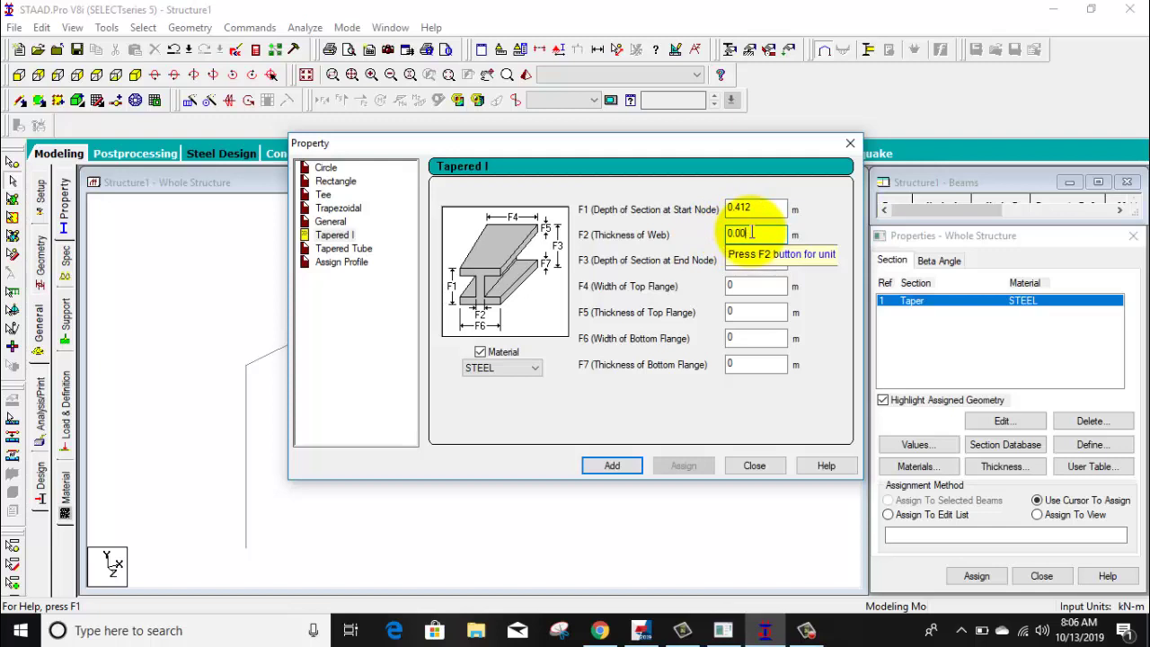
pyautogui.write('5')
pyautogui.click(764, 260)
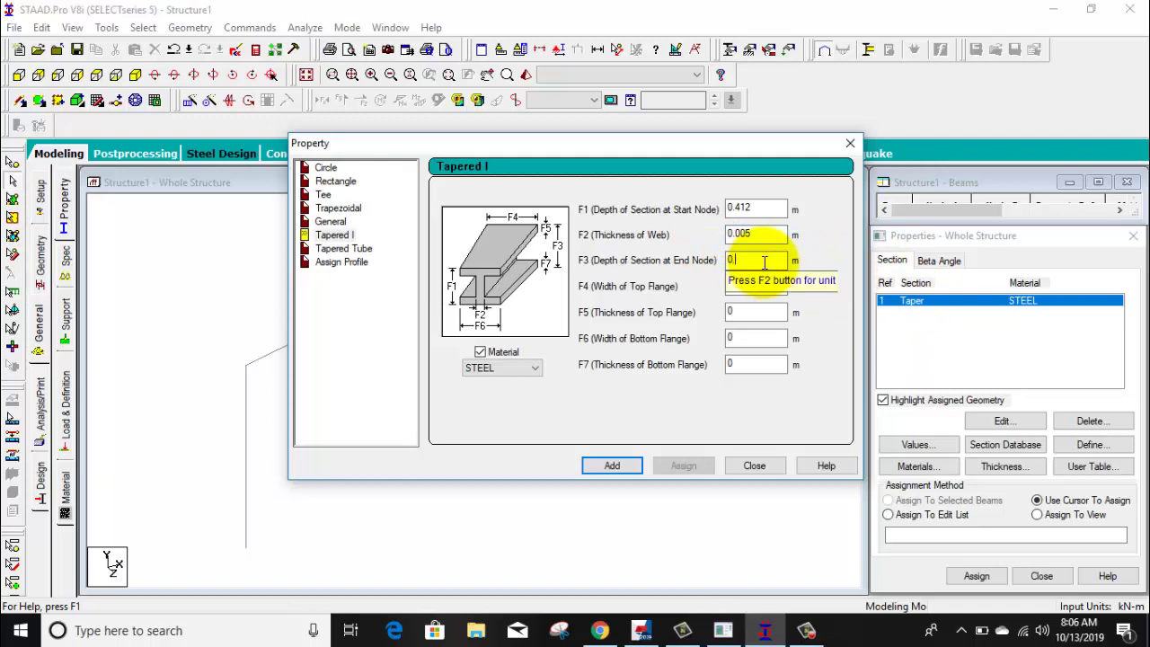
pyautogui.write('.262')
# - Set the second tapered section's top flange to 0.150 m wide and 0.006 m thick
pyautogui.click(762, 287)
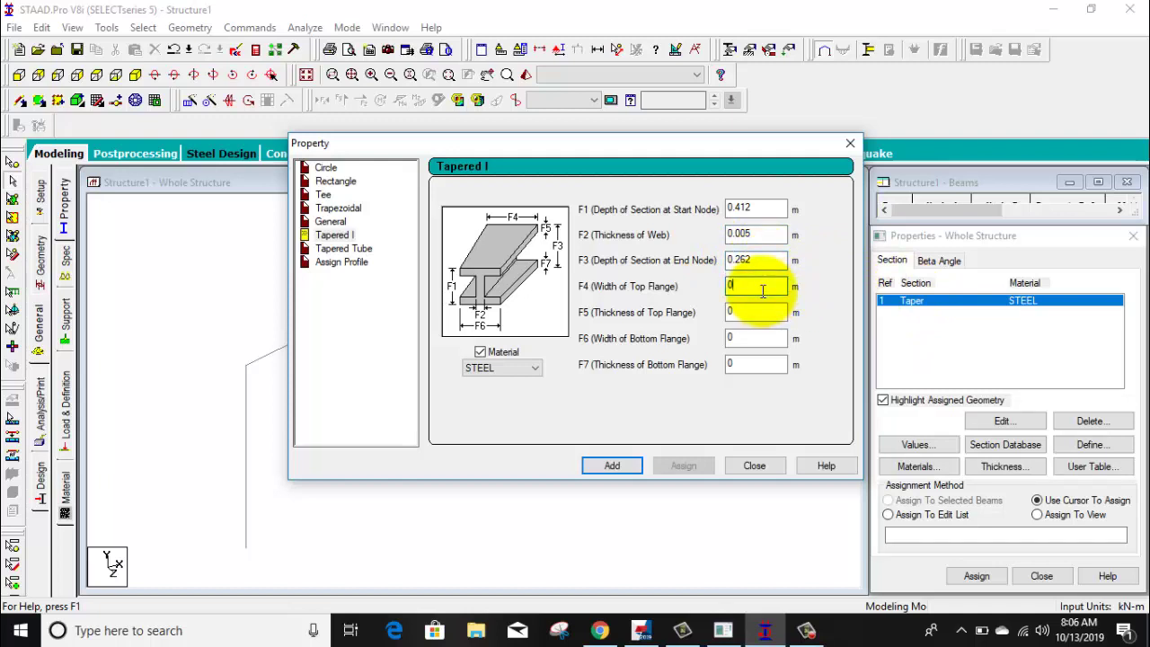
pyautogui.write('.150')
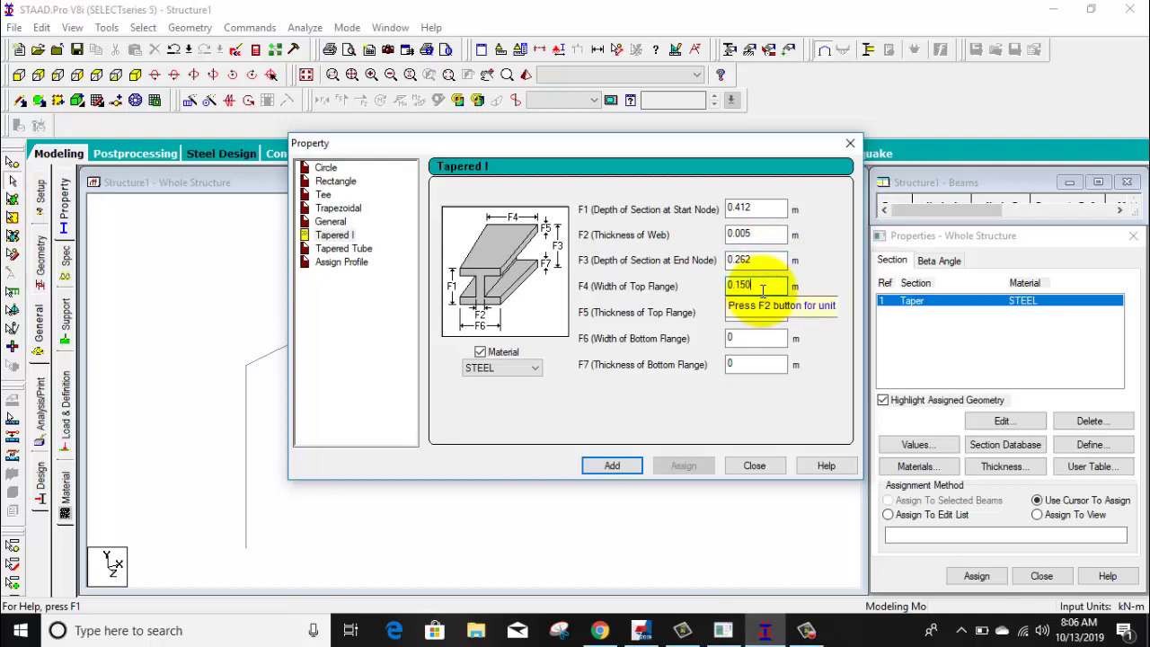
pyautogui.click(768, 312)
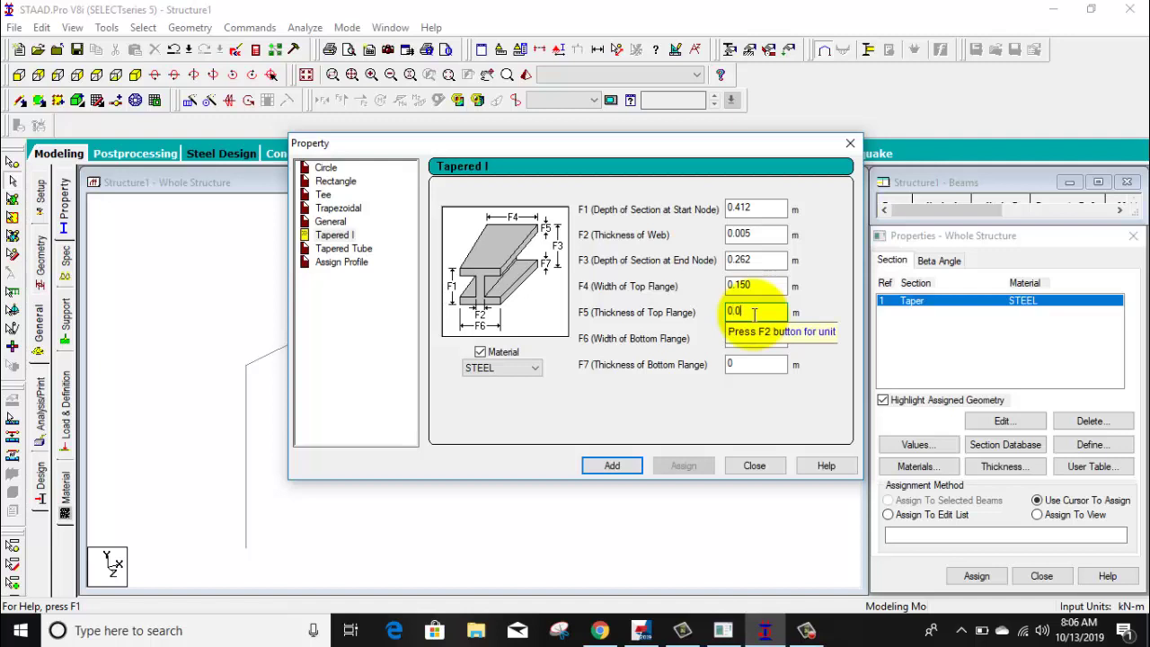
pyautogui.write('6')
# - Set the second section's bottom flange to 0.150 m wide and 0.006 m thick, and add the section to the property list
pyautogui.click(751, 334)
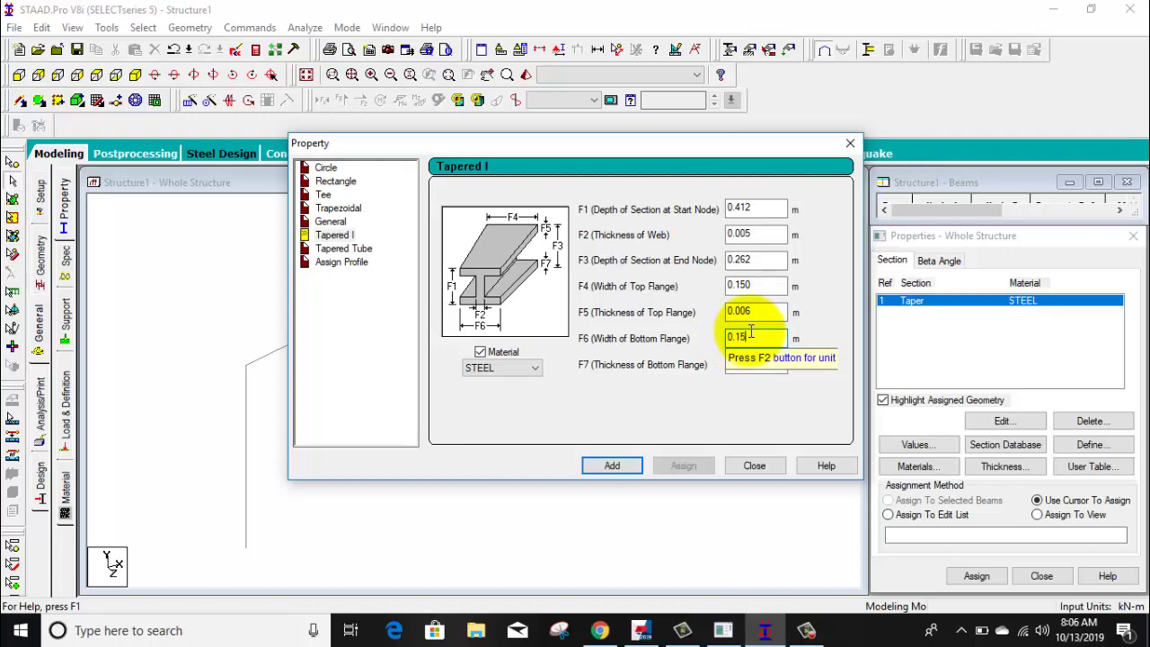
pyautogui.write('.150')
pyautogui.click(746, 367)
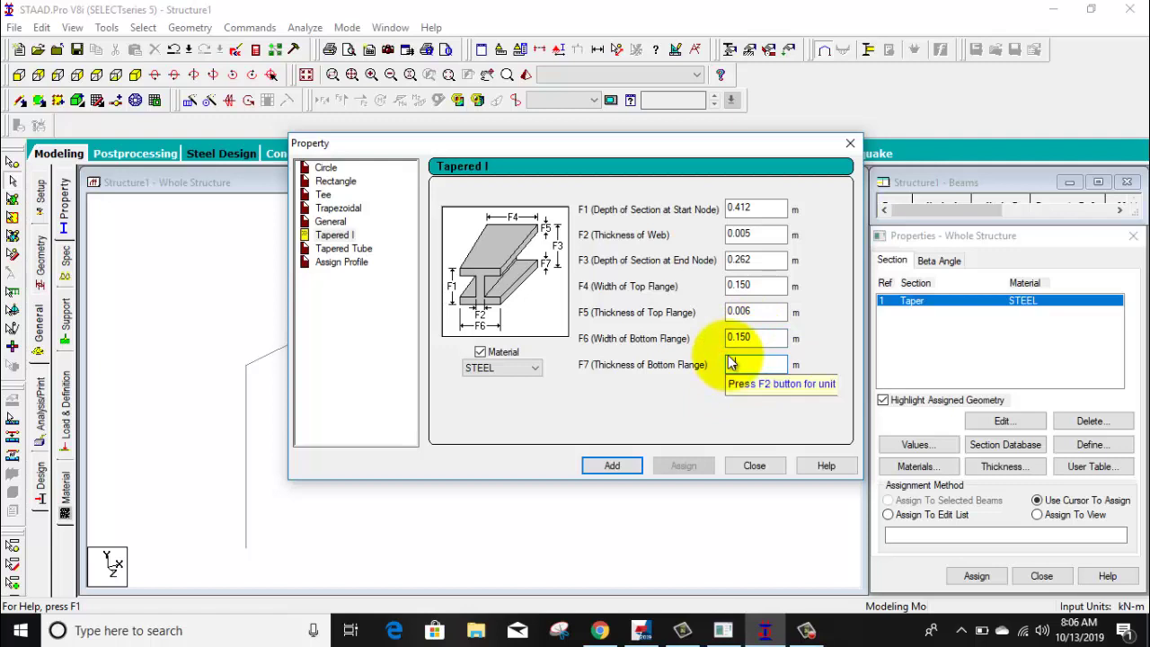
pyautogui.write('.006')
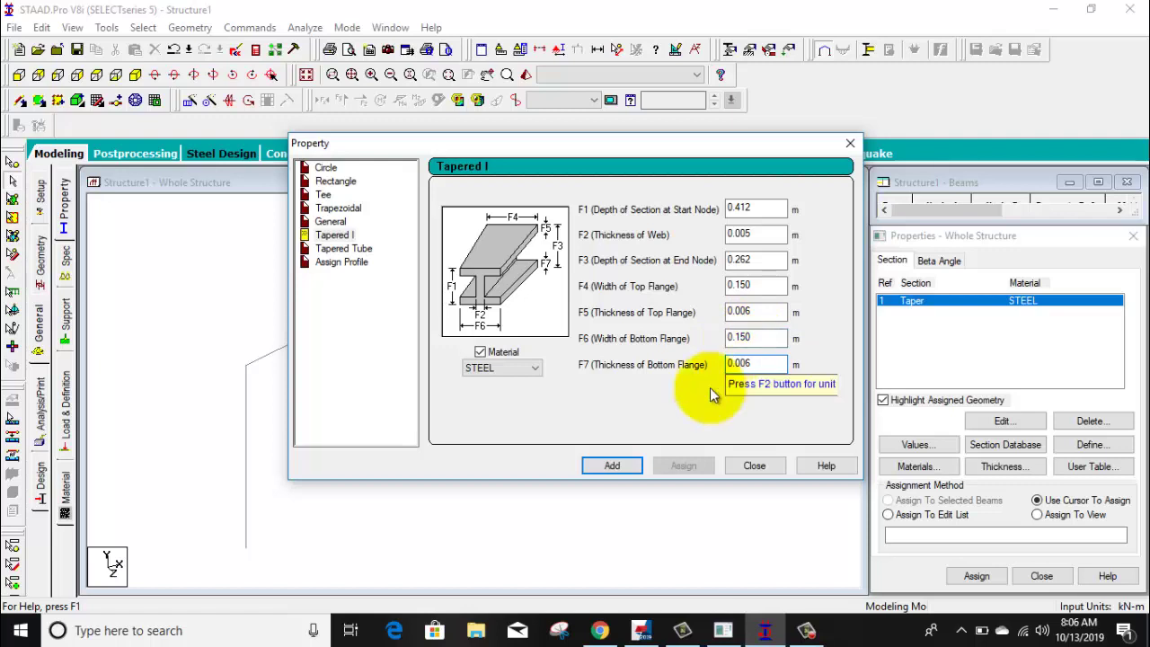
pyautogui.click(623, 467)
pyautogui.click(745, 465)
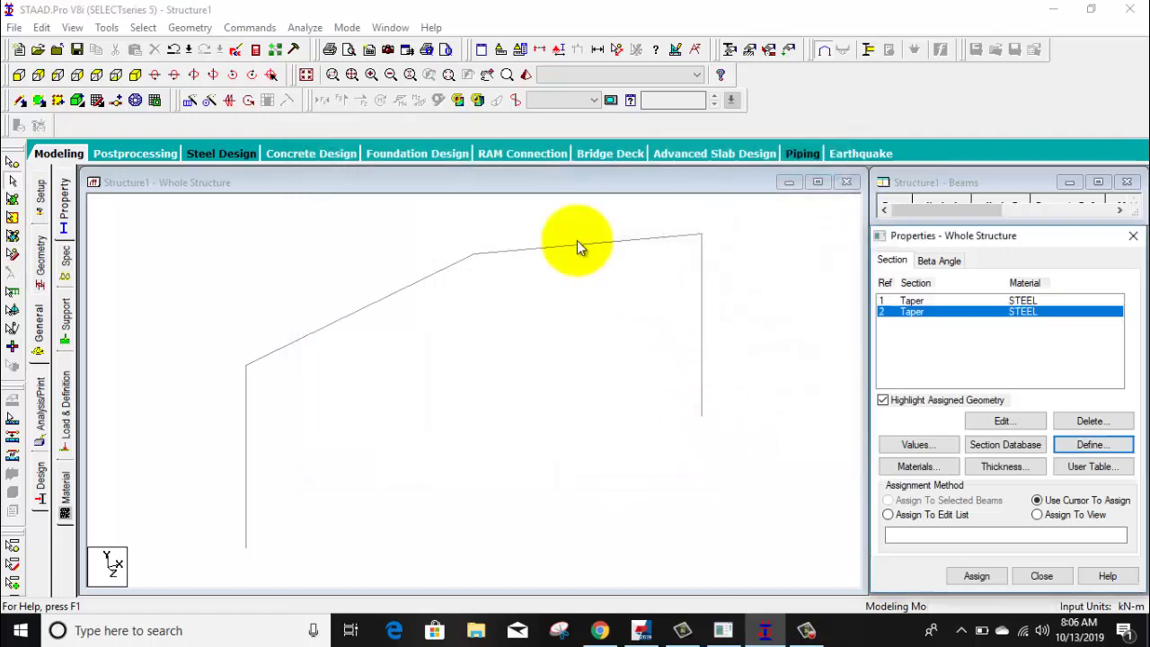
# - Assign the first tapered section to the frame's two columns
pyautogui.click(930, 303)
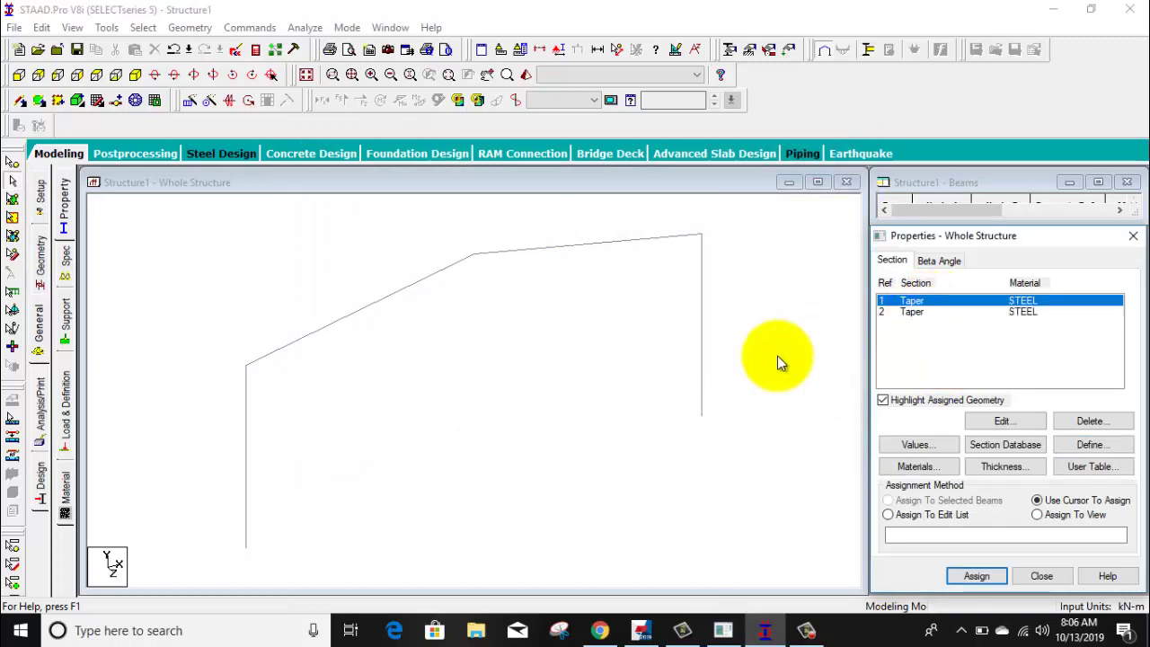
pyautogui.click(157, 530)
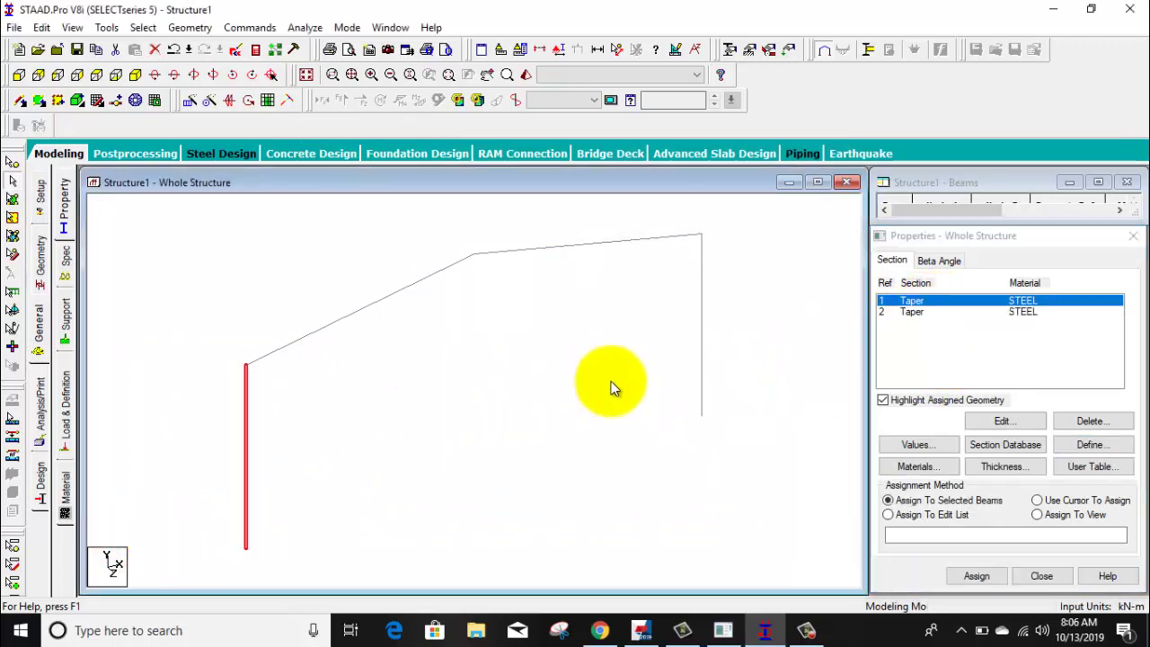
pyautogui.click(701, 384)
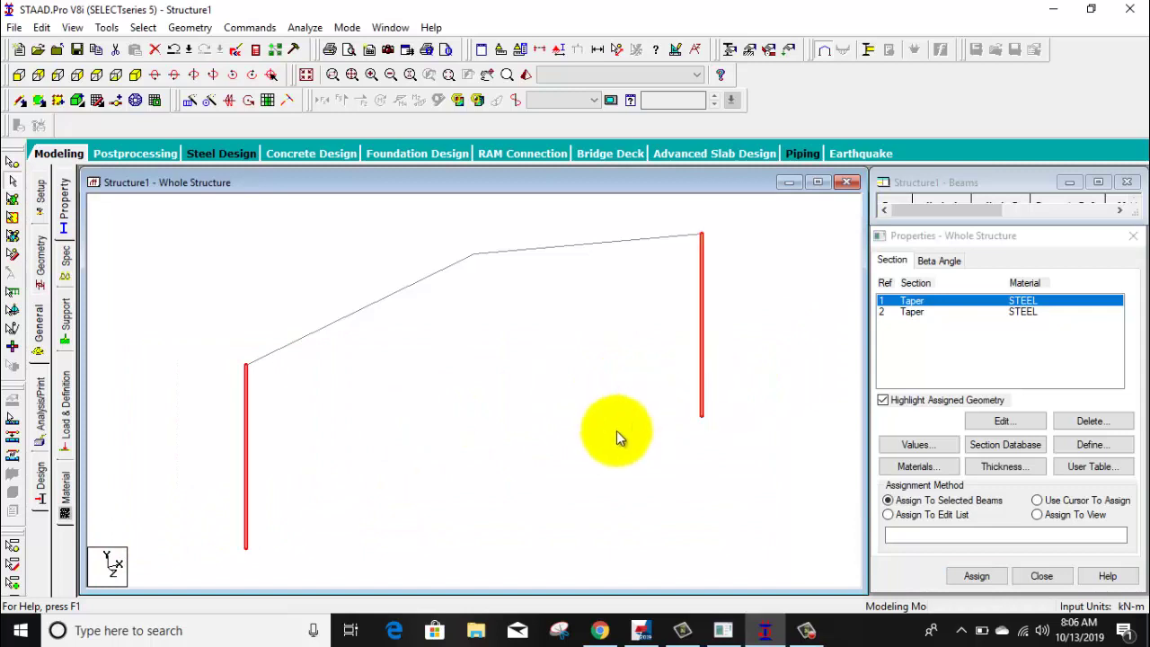
pyautogui.click(976, 576)
pyautogui.click(1028, 455)
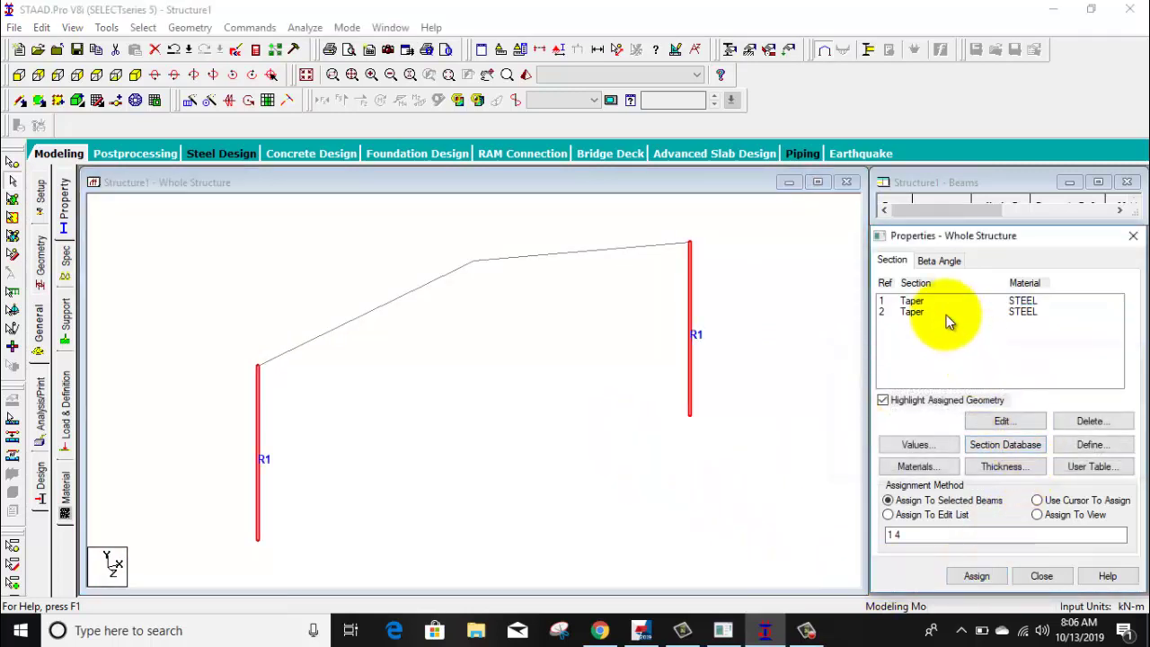
# - Assign the second tapered section to the two sloping rafters
pyautogui.click(949, 311)
pyautogui.moveTo(570, 206); pyautogui.dragTo(370, 330)
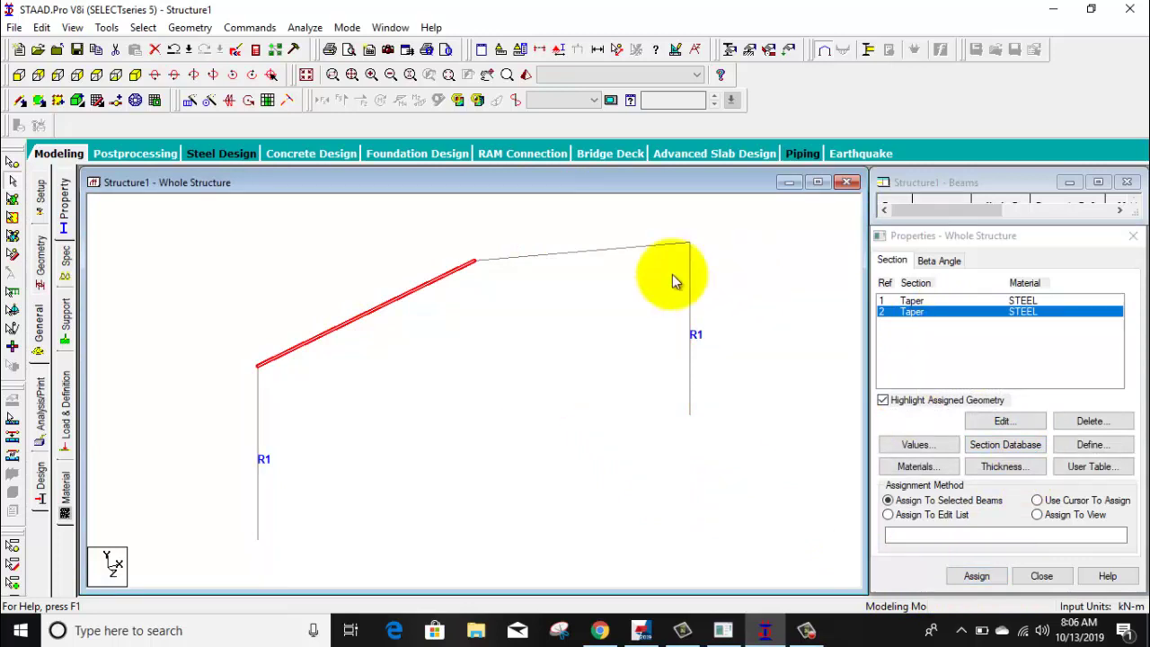
pyautogui.keyDown('ctrl'); pyautogui.click(606, 250); pyautogui.keyUp('ctrl')
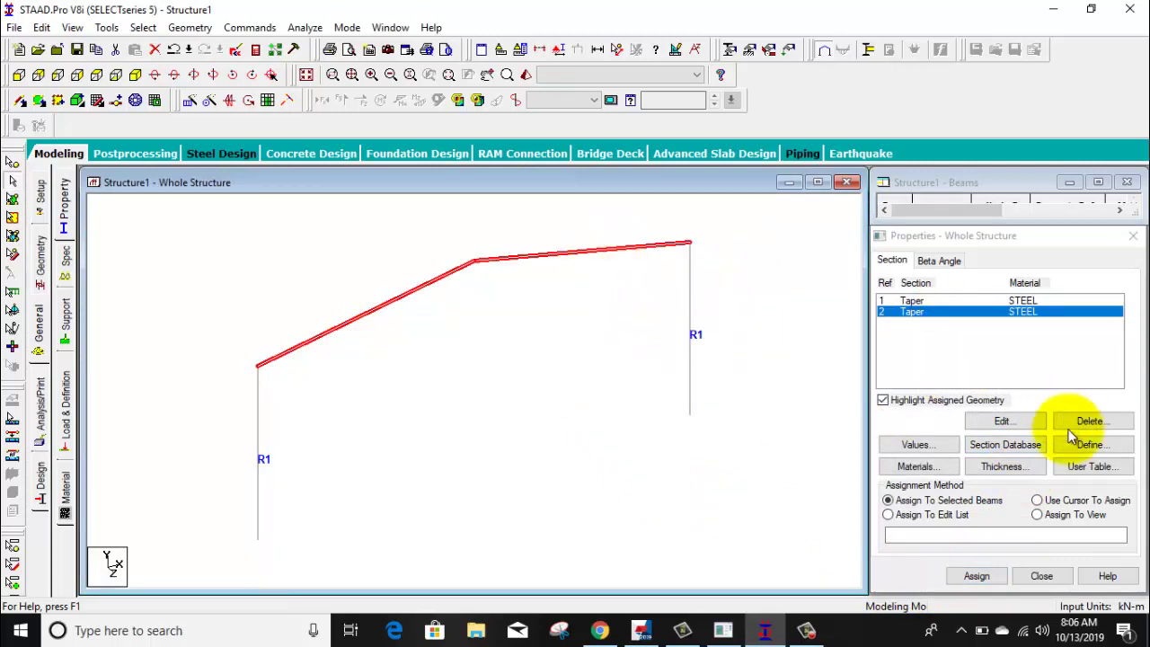
pyautogui.click(977, 573)
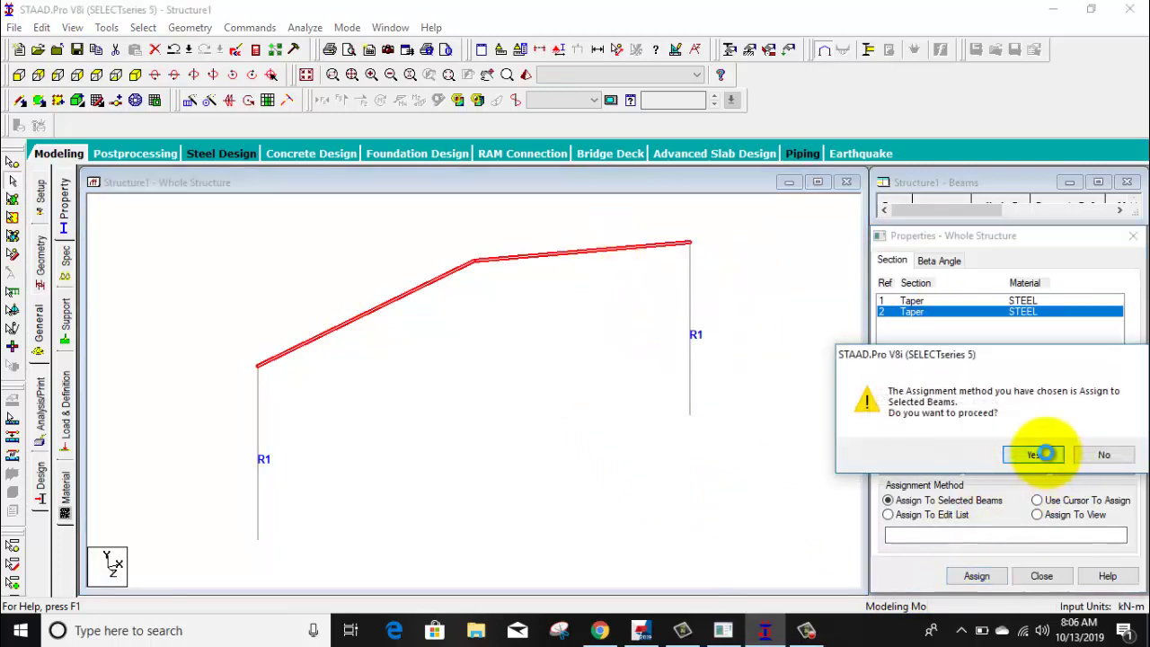
pyautogui.click(1038, 455)
pyautogui.click(678, 427)
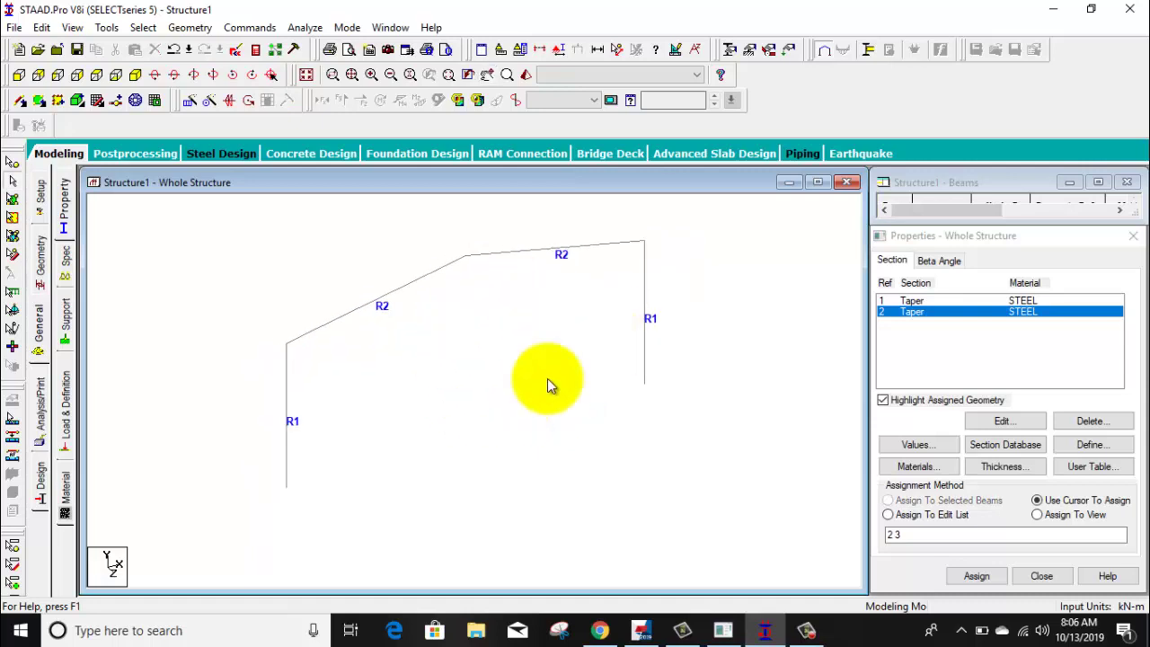
# - Create a pinned support
pyautogui.click(64, 327)
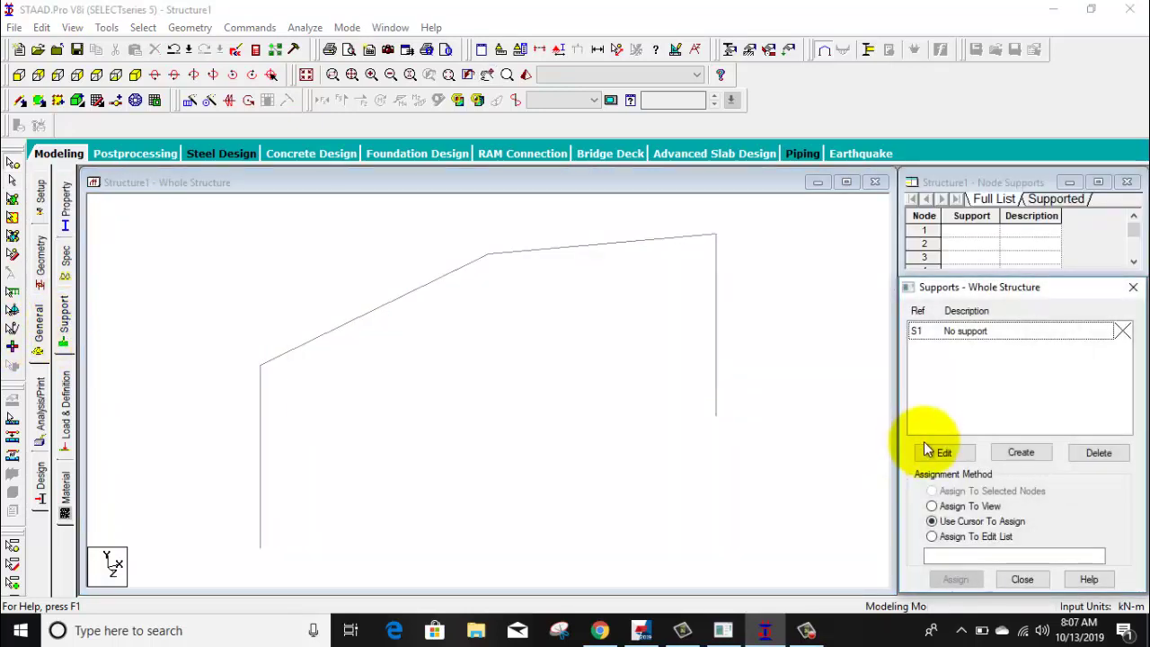
pyautogui.click(1031, 453)
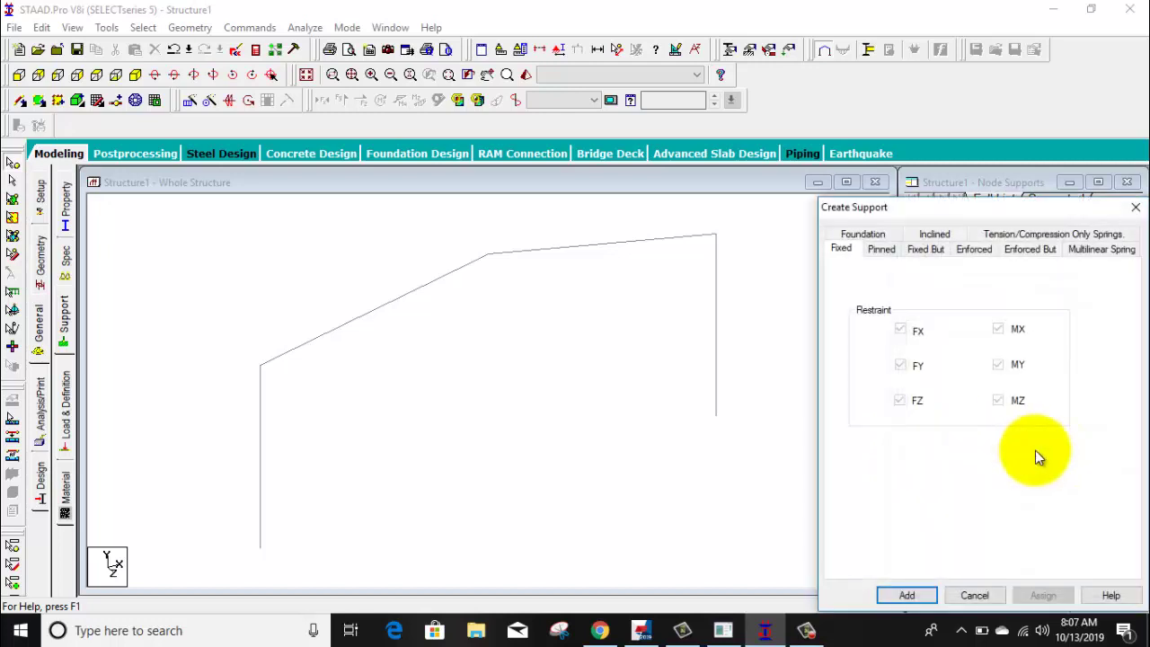
pyautogui.click(882, 251)
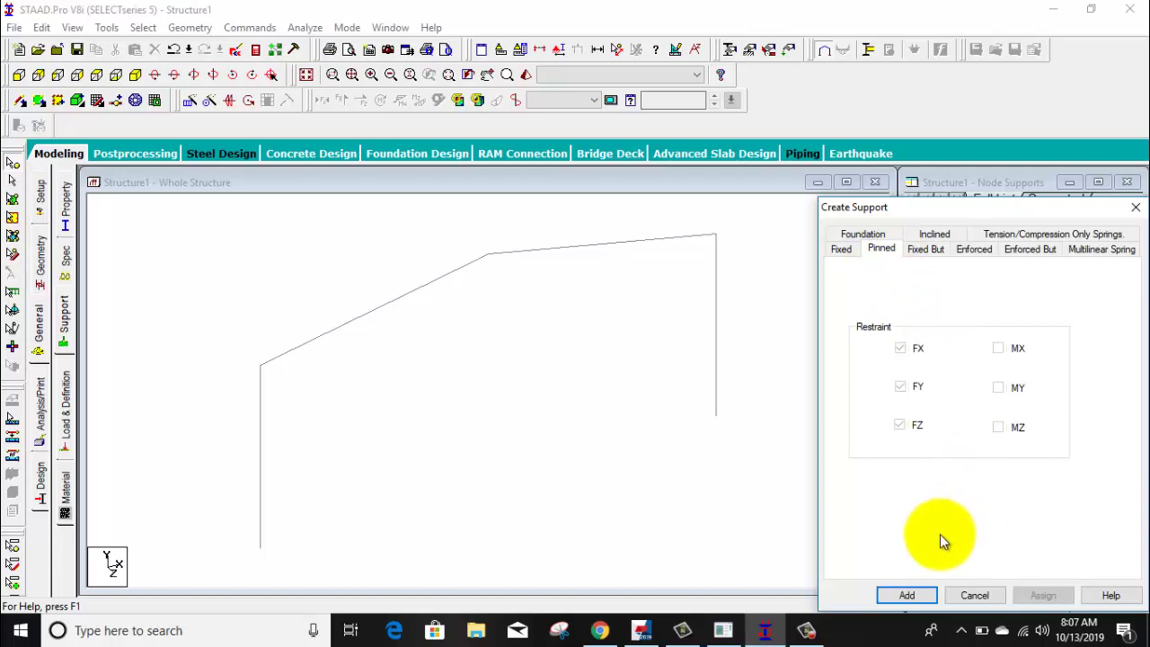
pyautogui.click(906, 595)
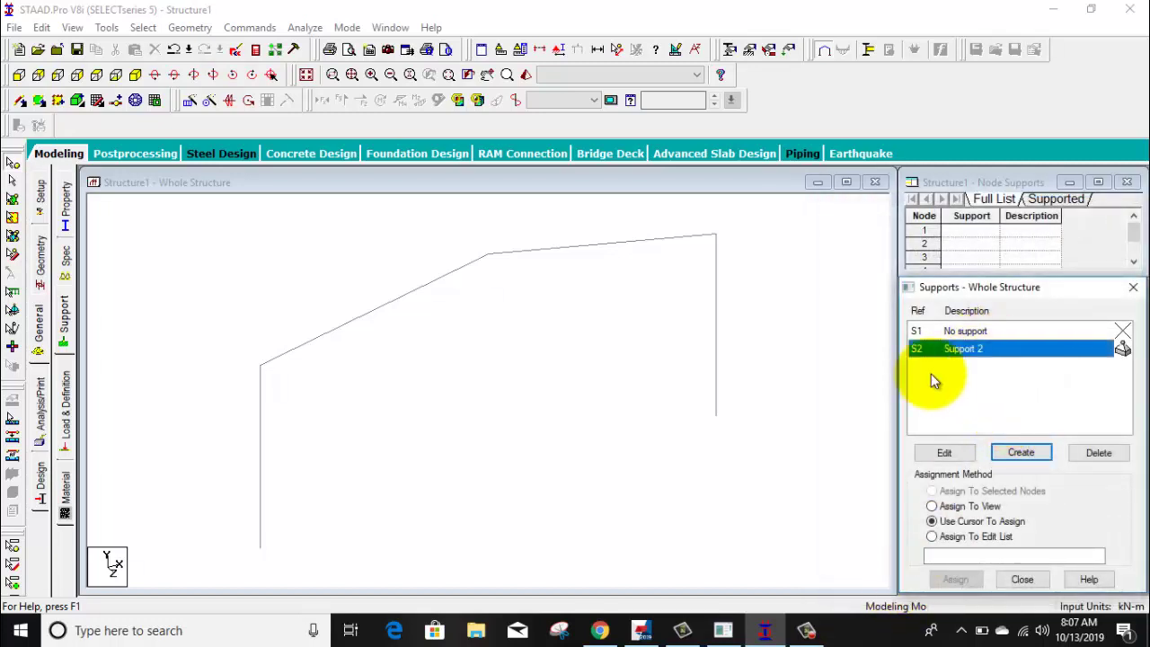
# - Assign the pinned support to the base nodes of both columns
pyautogui.moveTo(698, 328); pyautogui.dragTo(228, 567)
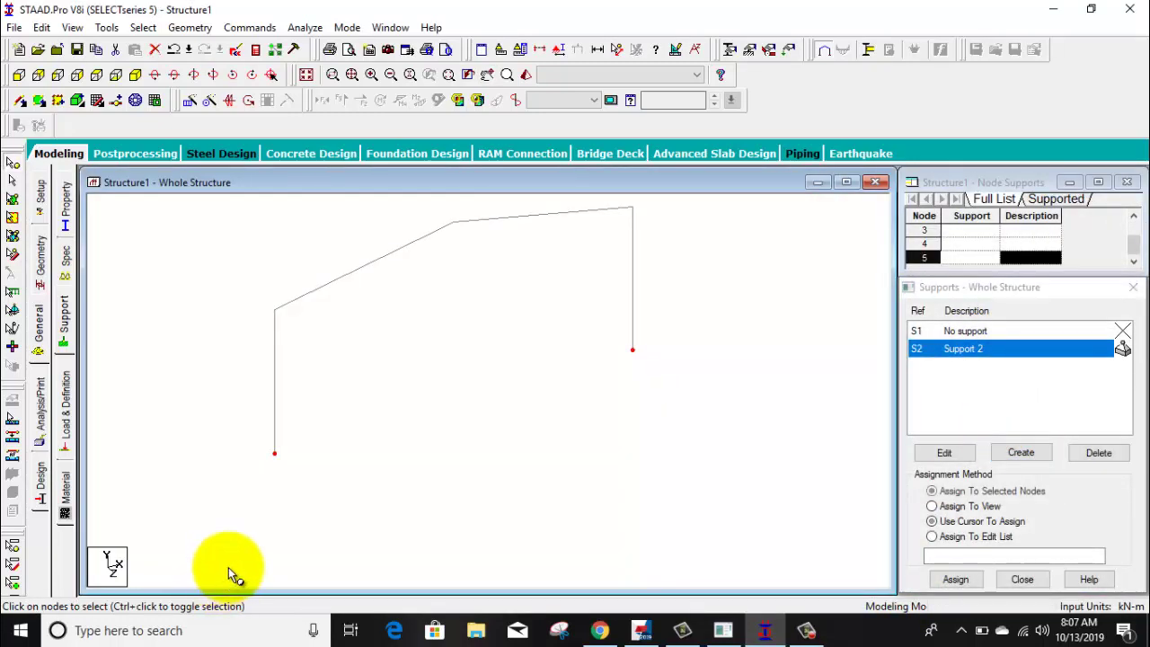
pyautogui.click(956, 578)
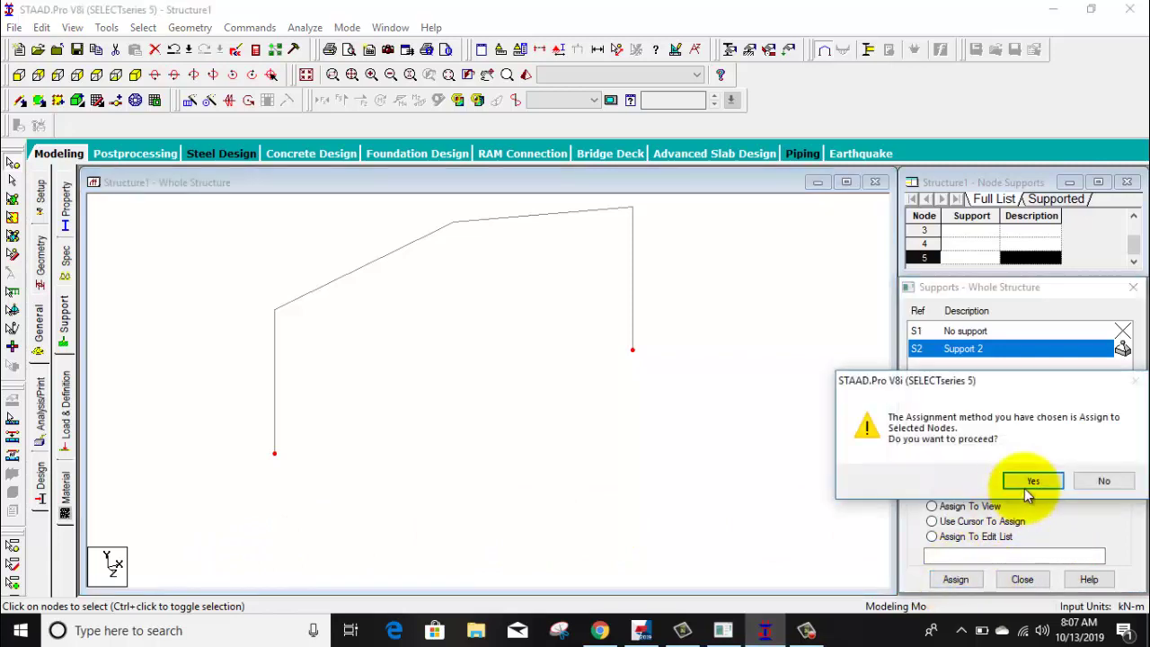
pyautogui.click(1032, 481)
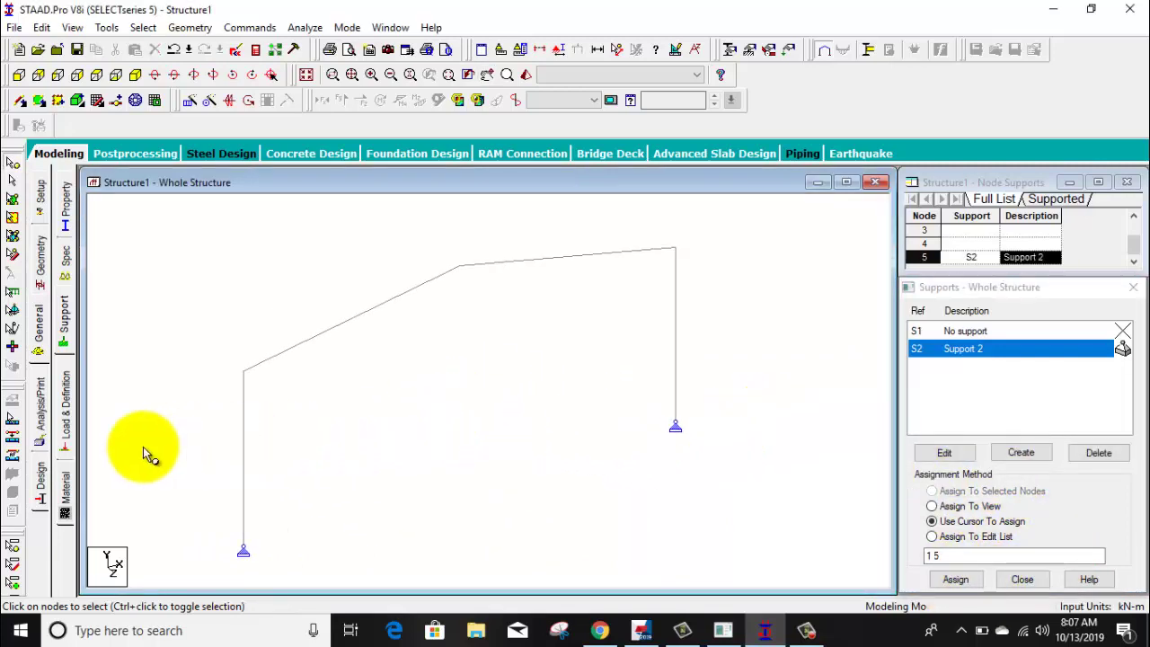
# - Add primary load case 1 with loading type Dead and the title "dl"
pyautogui.click(67, 406)
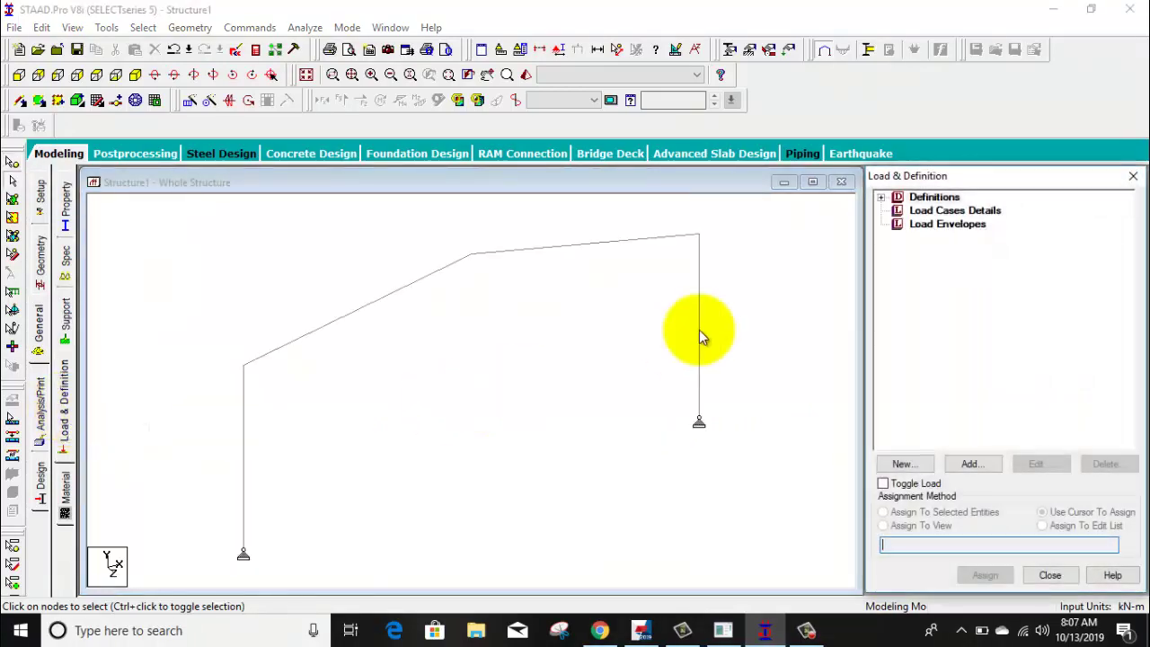
pyautogui.click(977, 210)
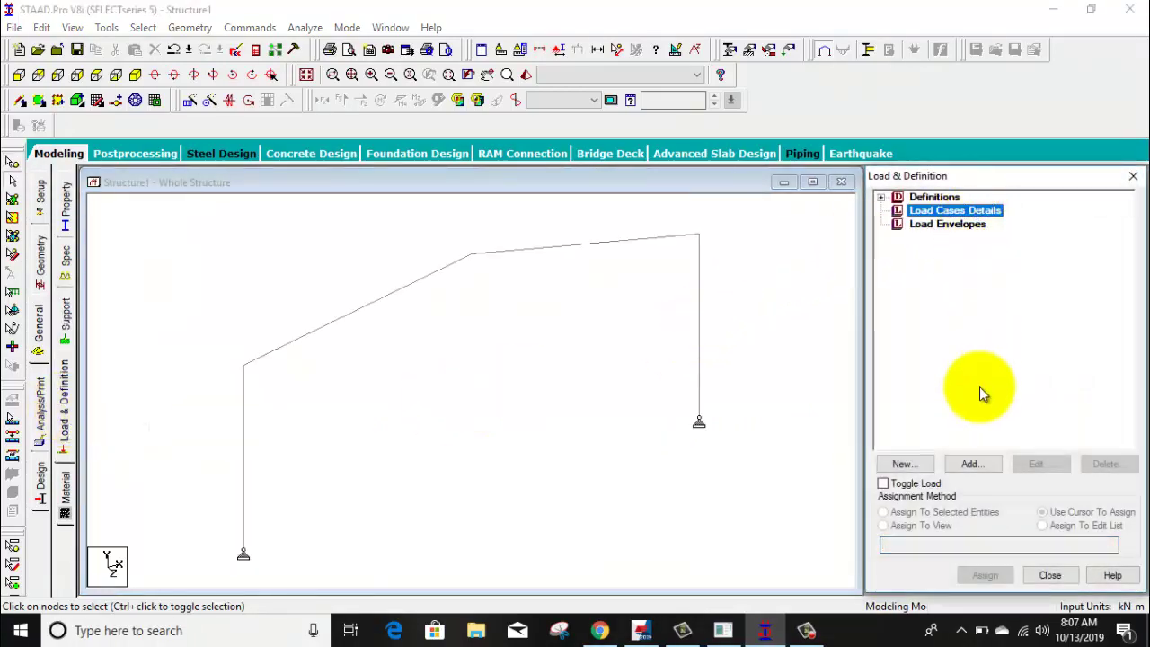
pyautogui.click(974, 465)
pyautogui.click(683, 218)
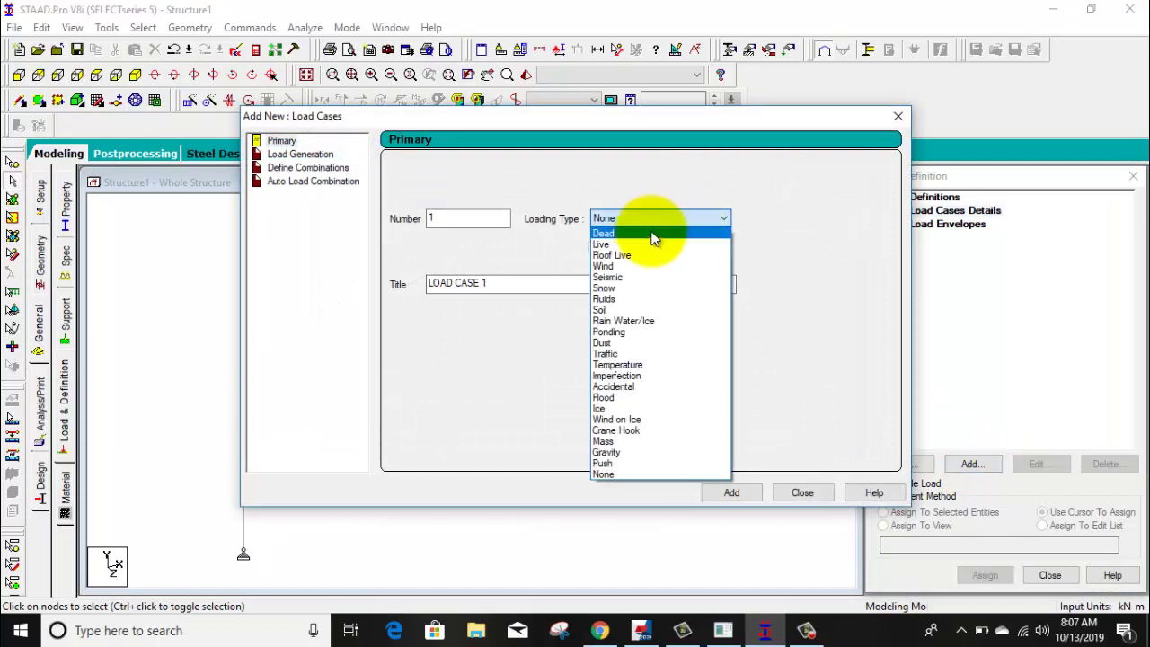
pyautogui.click(654, 236)
pyautogui.moveTo(503, 281); pyautogui.dragTo(398, 283)
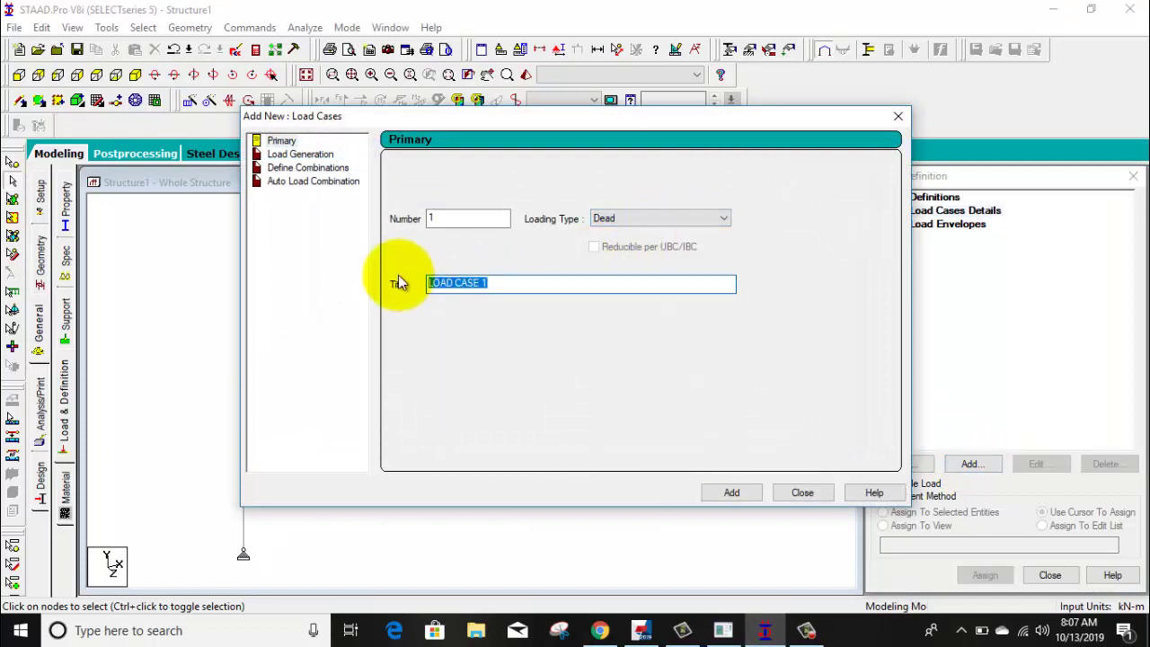
pyautogui.write('dl')
pyautogui.press('Return')
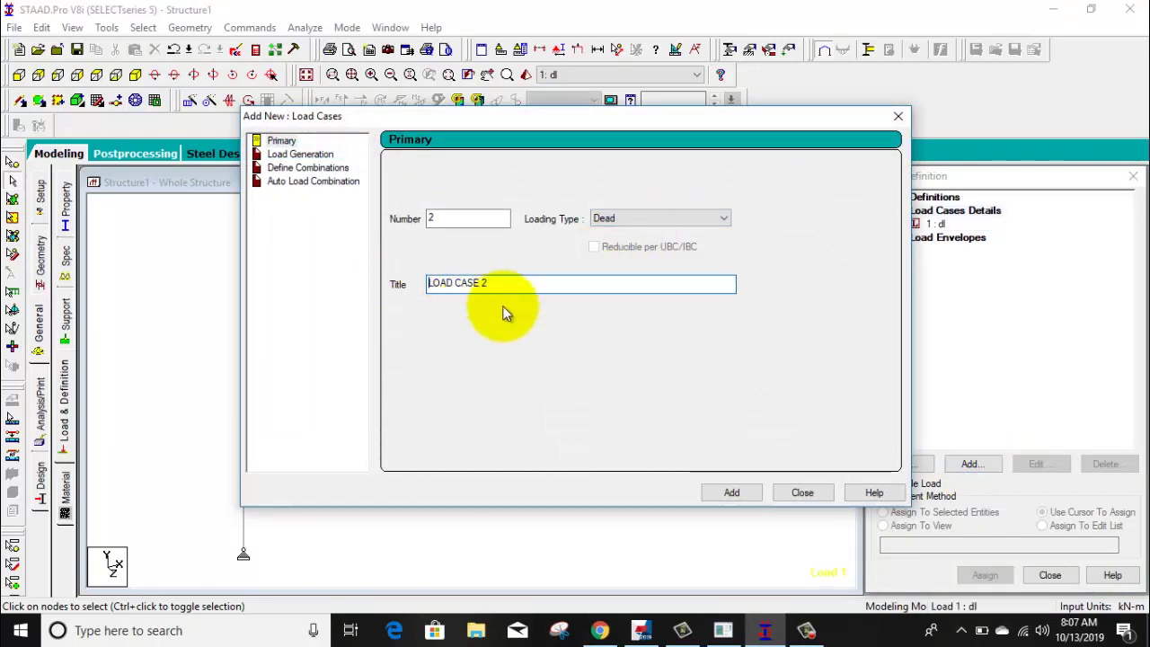
# - Add primary load case 2 with loading type Live and the title "ll"
pyautogui.click(617, 222)
pyautogui.click(605, 246)
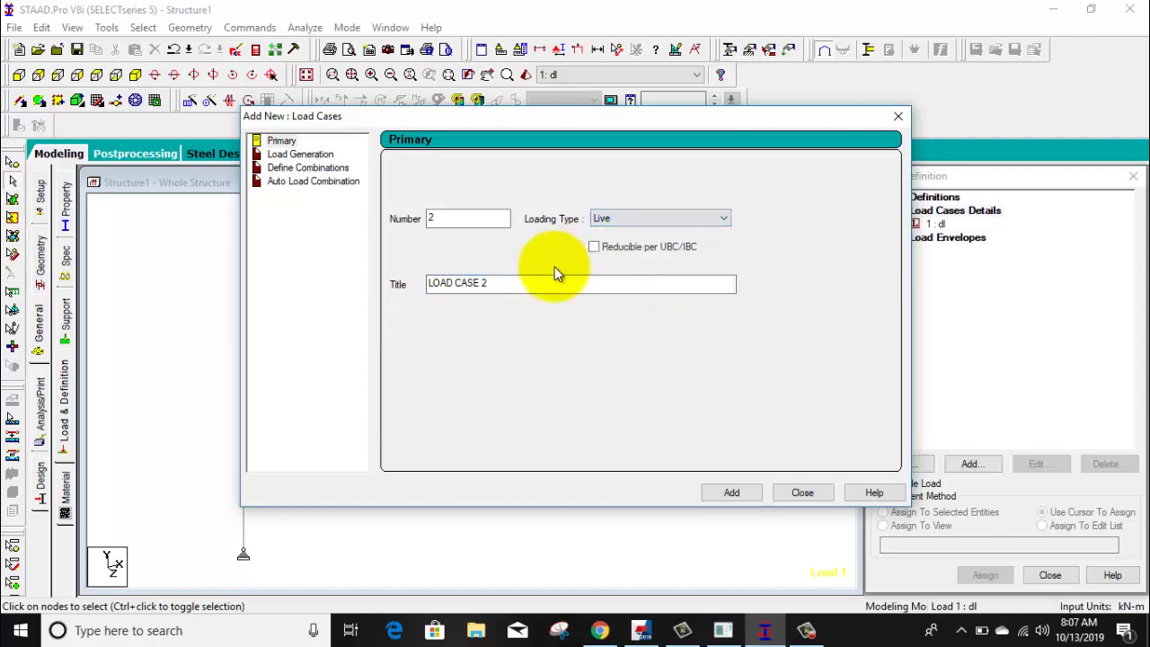
pyautogui.moveTo(509, 282); pyautogui.dragTo(388, 285)
pyautogui.press('BackSpace')
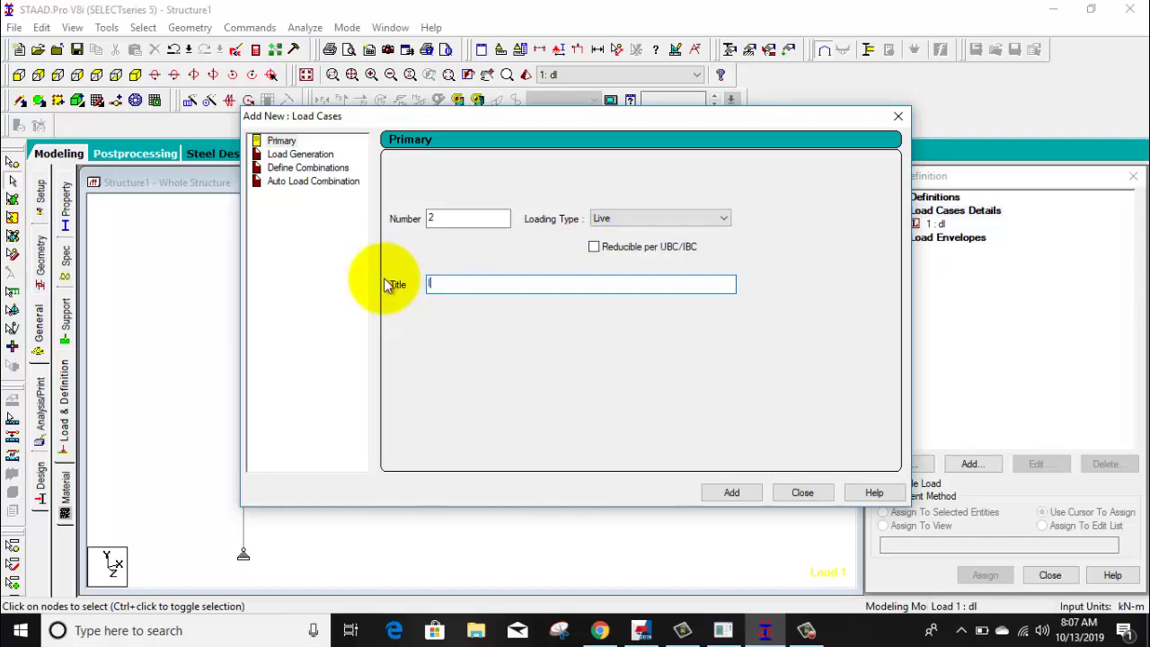
pyautogui.write('ll')
pyautogui.press('Return')
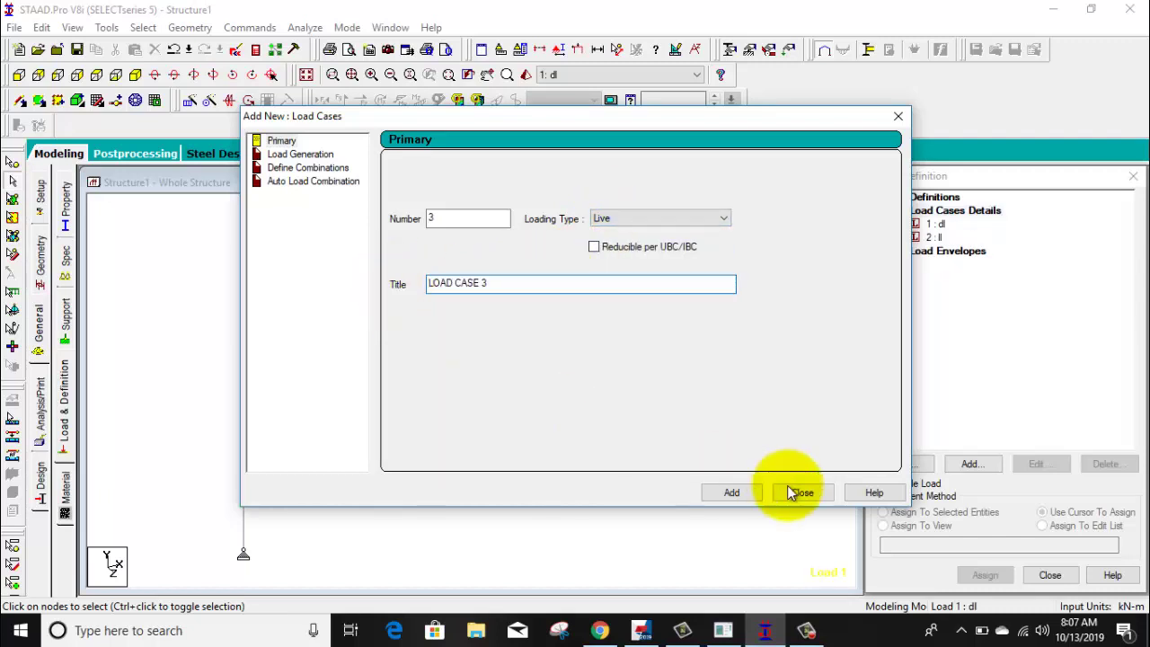
# - Add a selfweight load in the Y direction with factor -1.15 to load case 1 (dl)
pyautogui.click(802, 494)
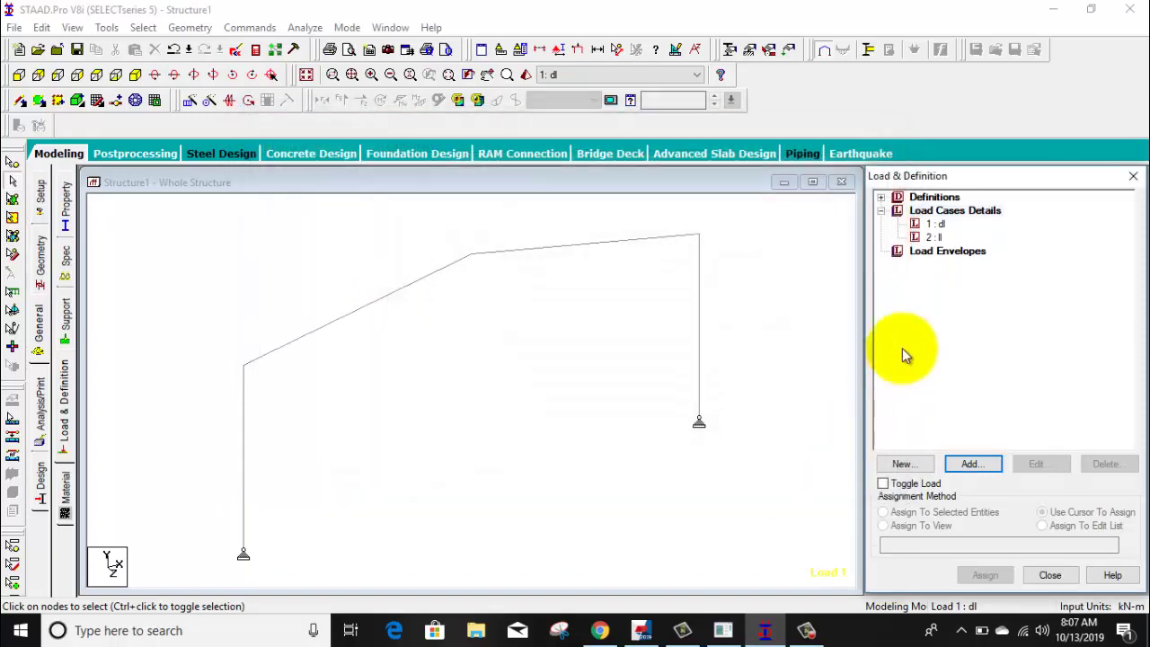
pyautogui.click(940, 225)
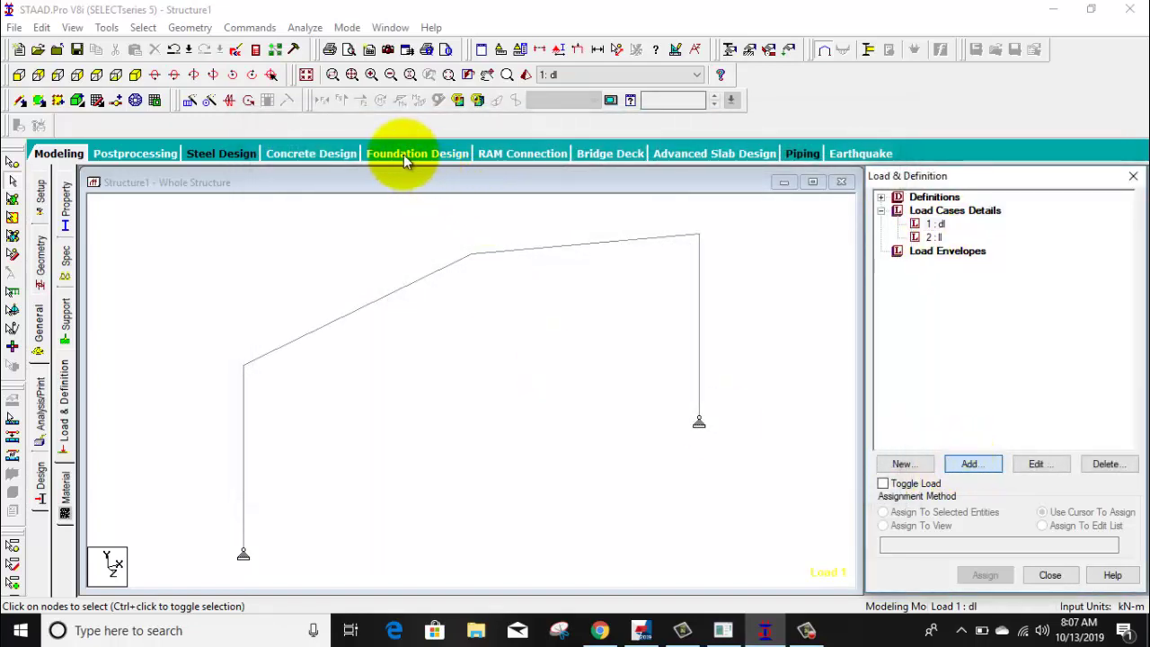
pyautogui.press('Return')
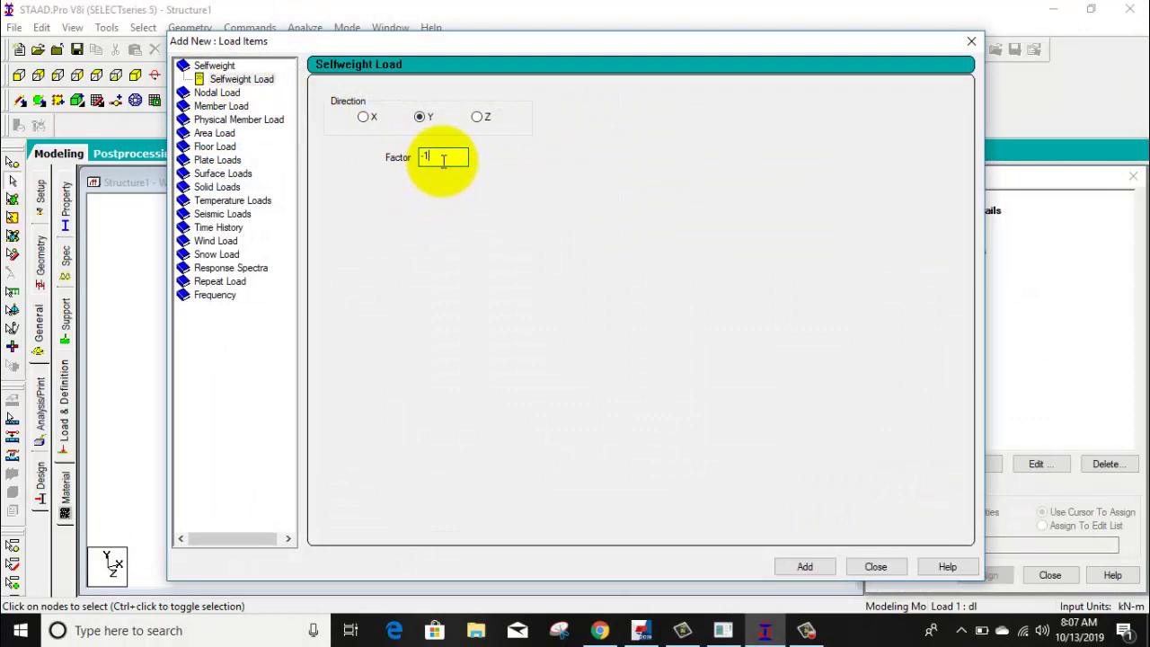
pyautogui.write('.15')
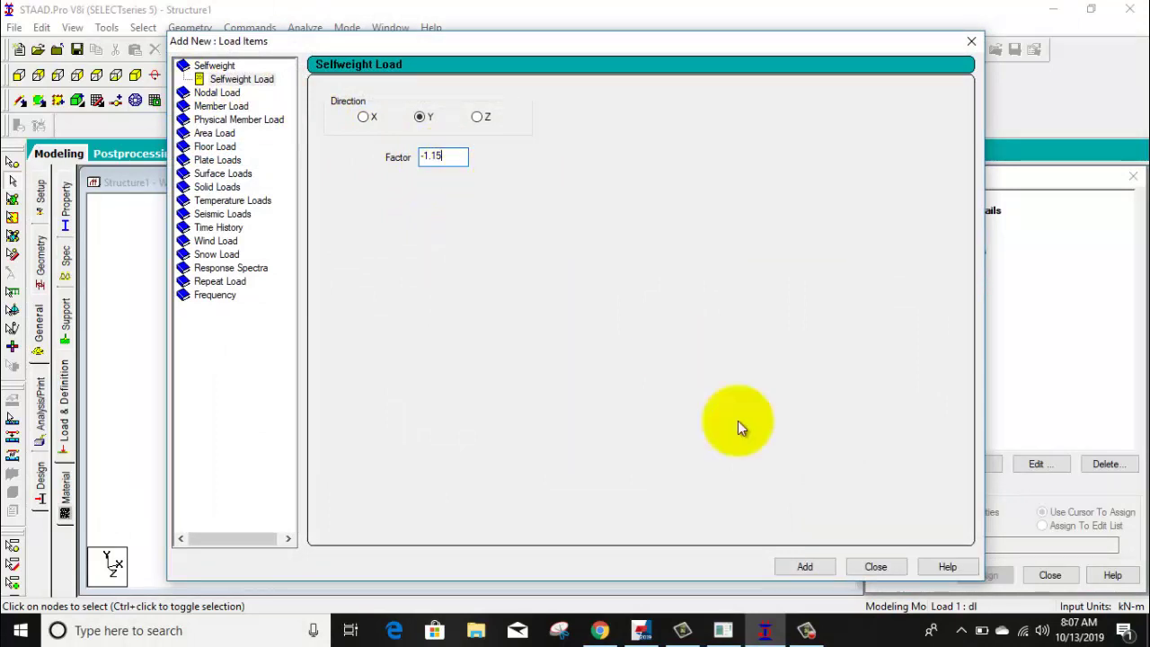
pyautogui.click(814, 564)
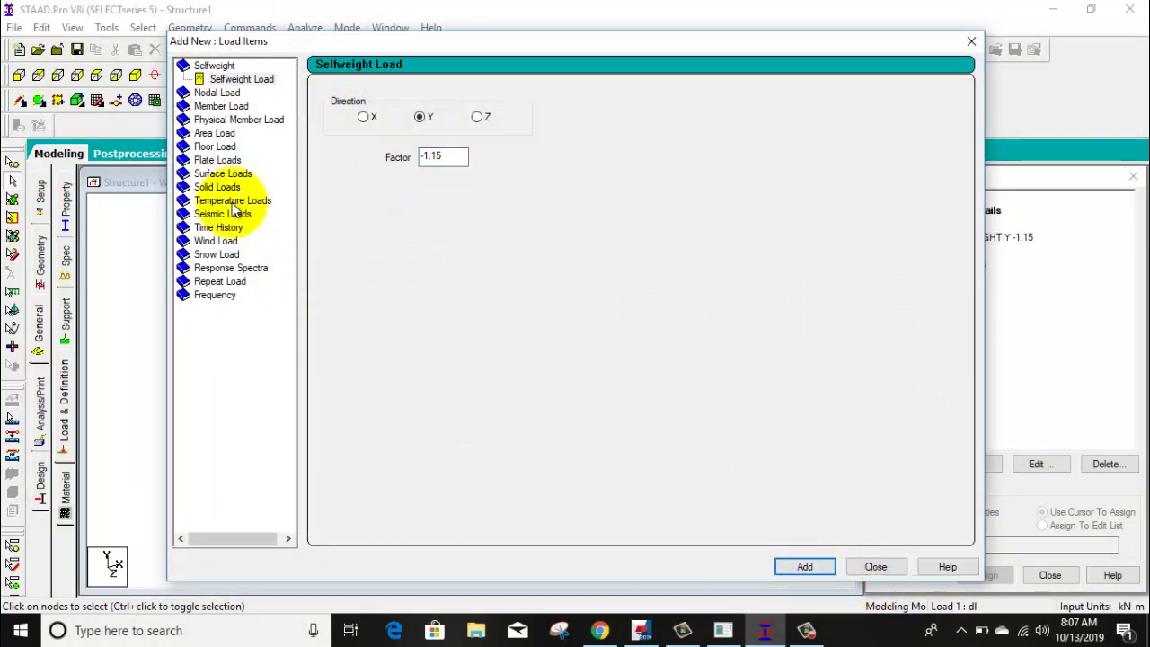
# - Add a uniform member force of 0.30 kN/m in the GY direction to load case 1 (dl)
pyautogui.click(218, 107)
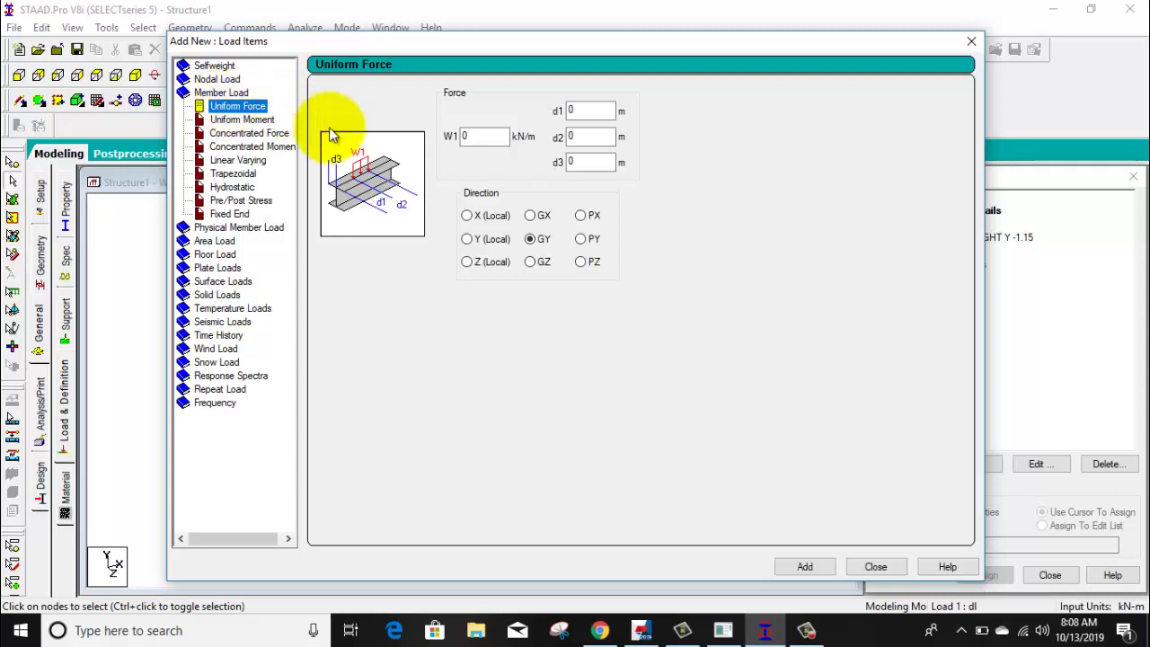
pyautogui.click(499, 134)
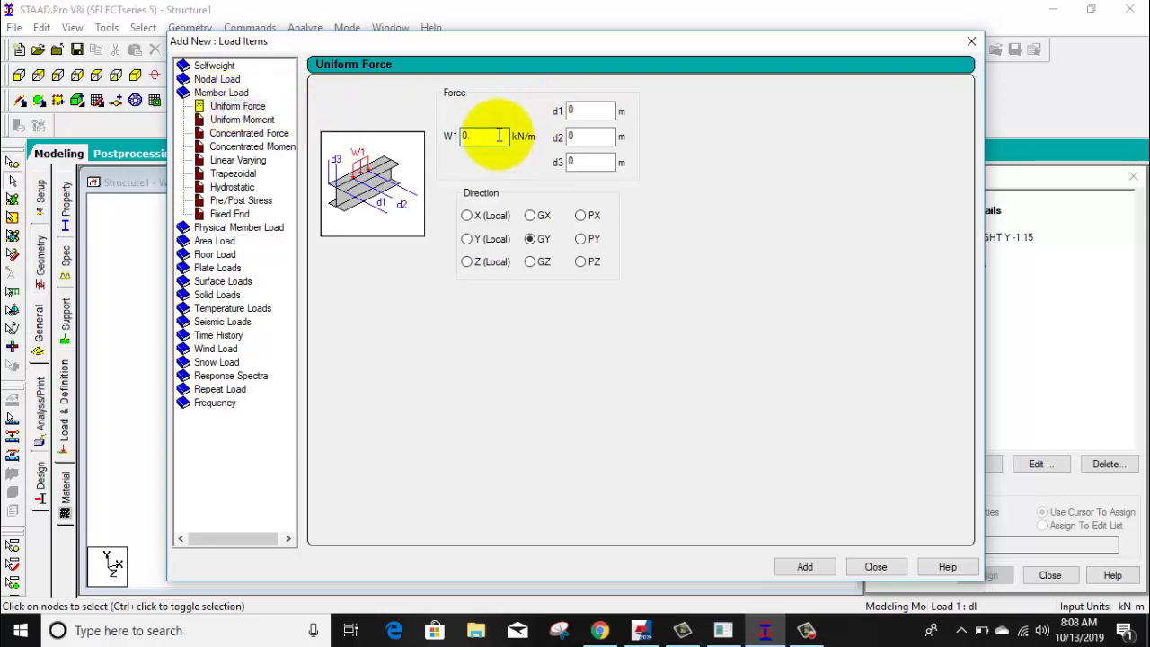
pyautogui.write('0.30')
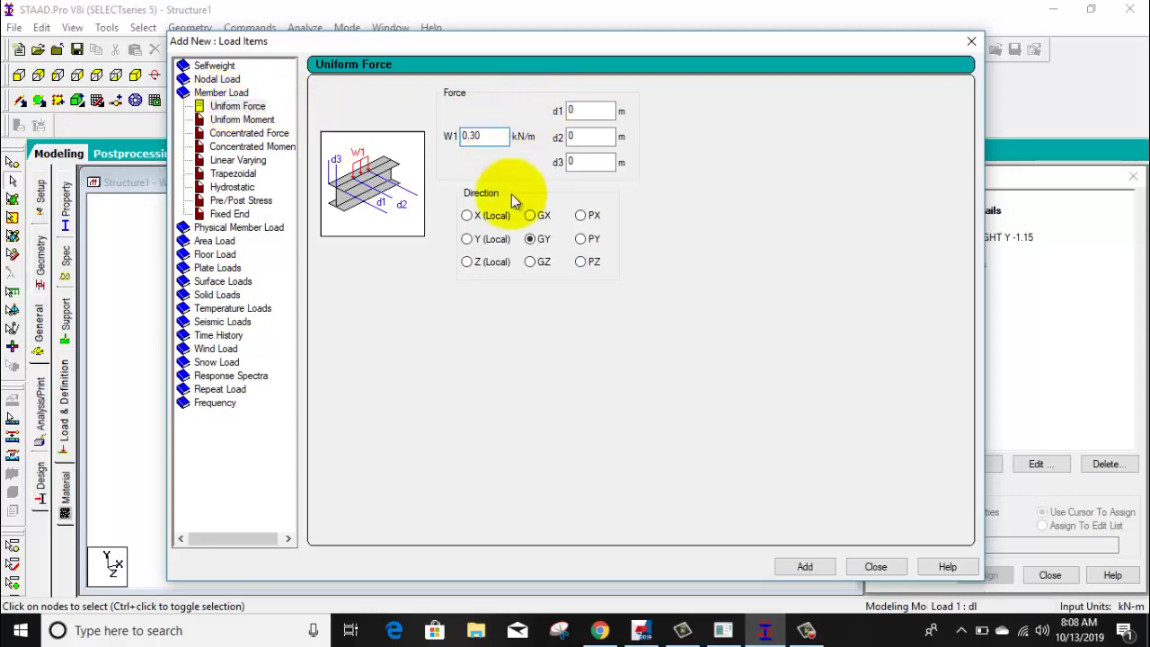
pyautogui.click(803, 566)
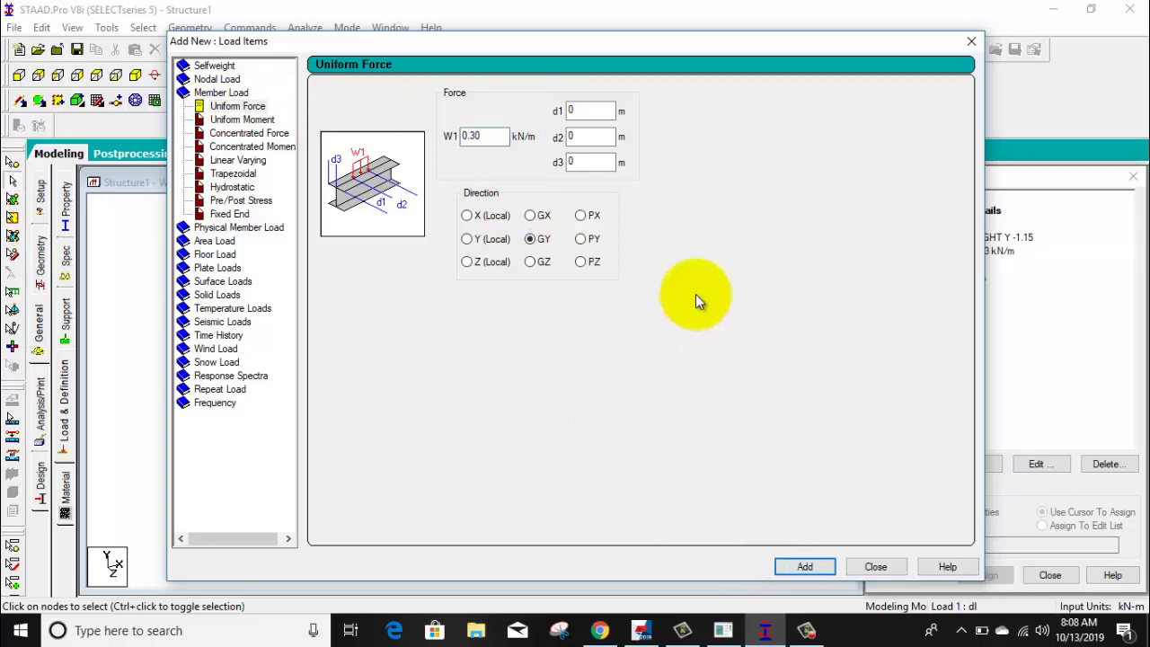
pyautogui.click(971, 42)
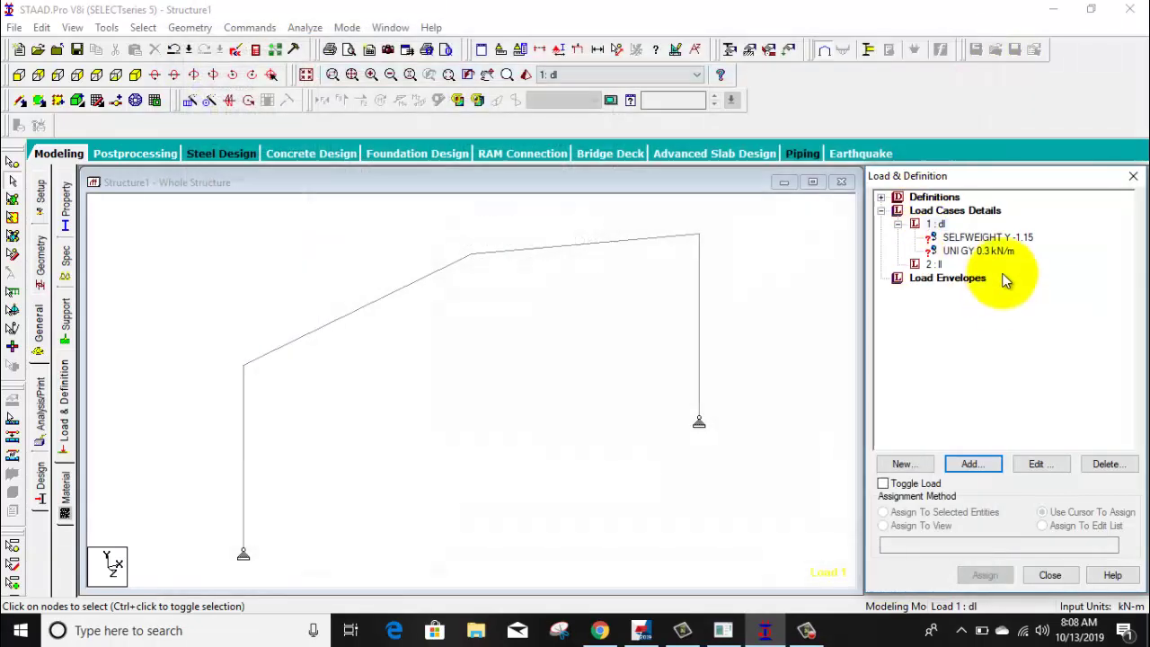
# - Add a uniform member force of -1 kN/m in the GY direction to load case 2 (ll)
pyautogui.click(934, 264)
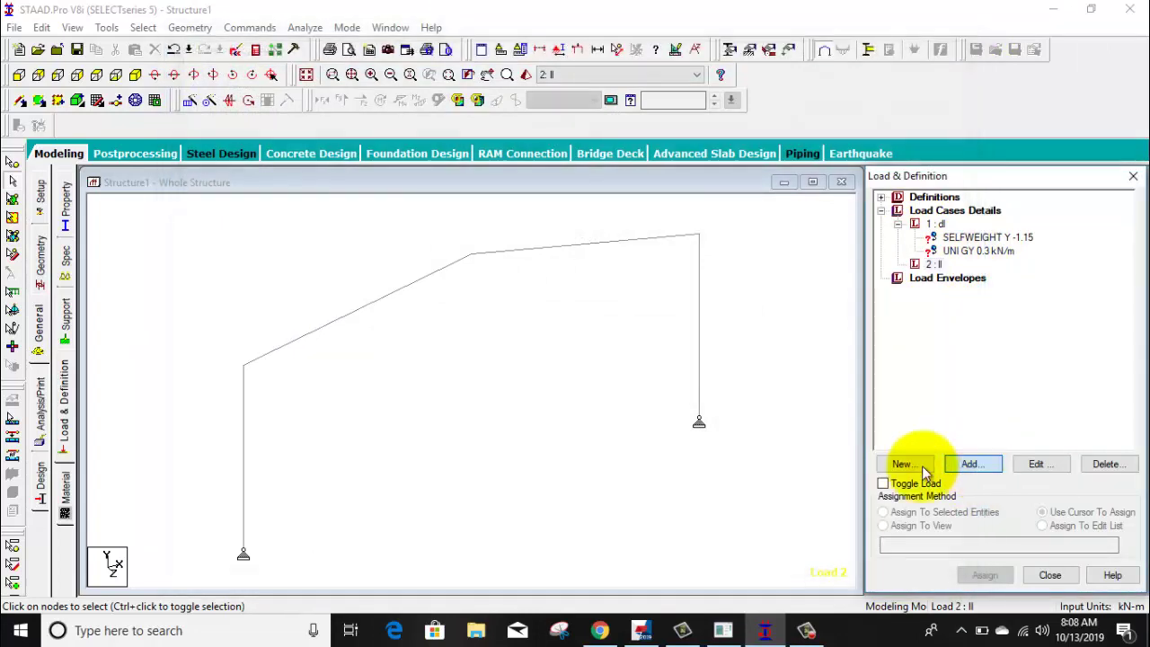
pyautogui.click(352, 283)
pyautogui.press('Return')
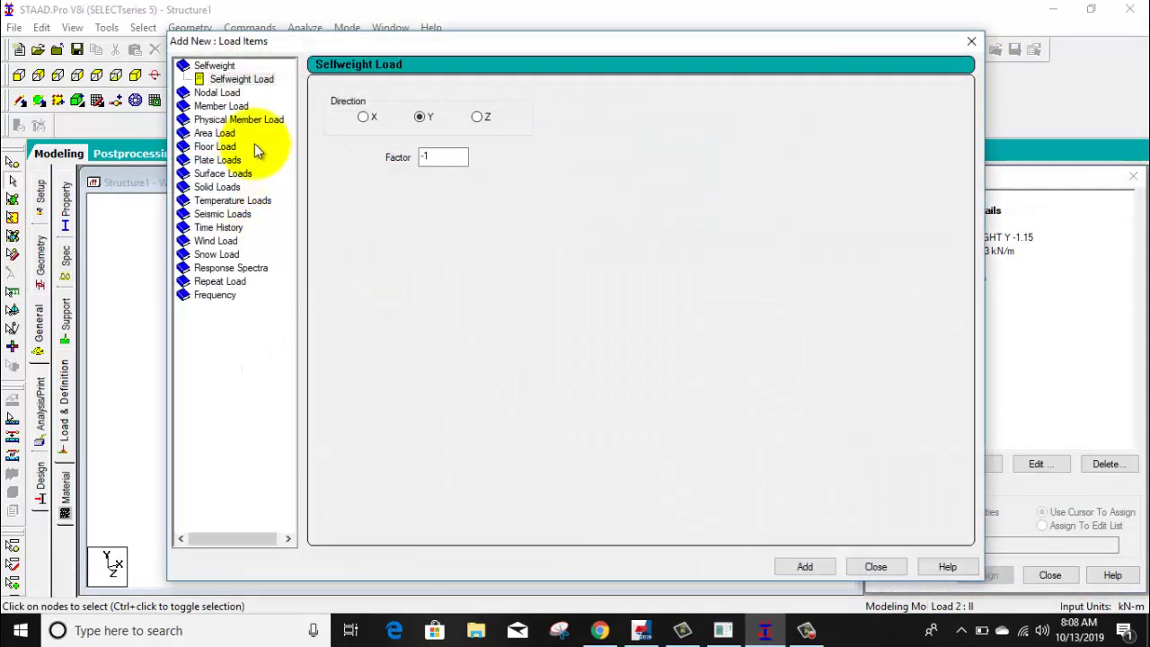
pyautogui.click(232, 106)
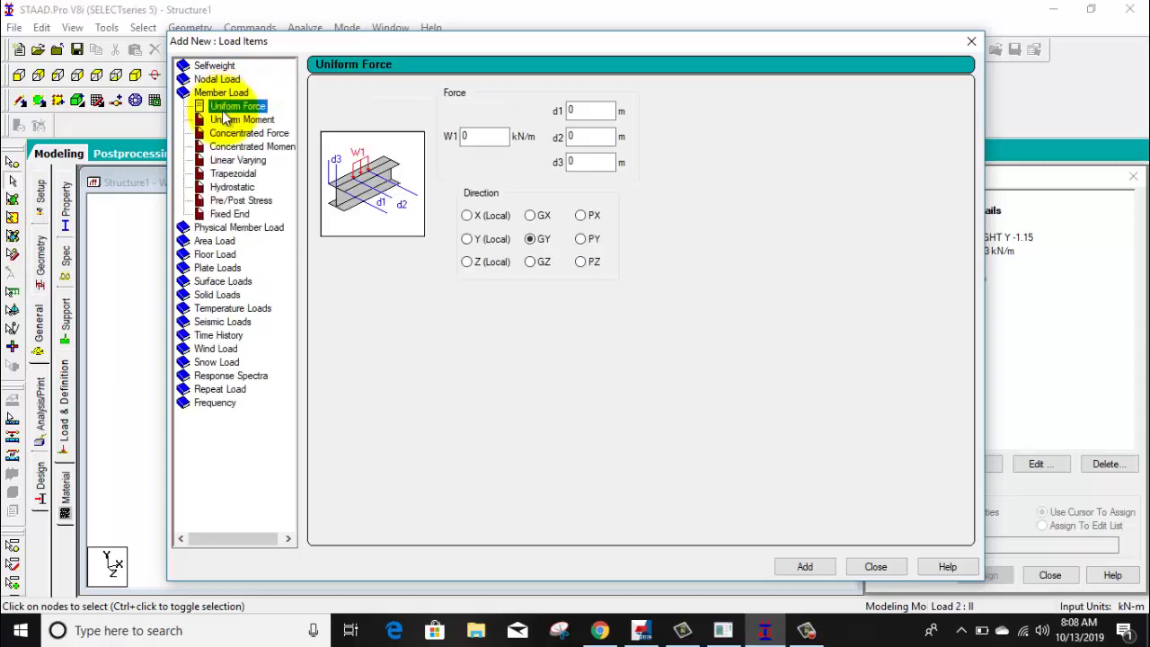
pyautogui.doubleClick(481, 138)
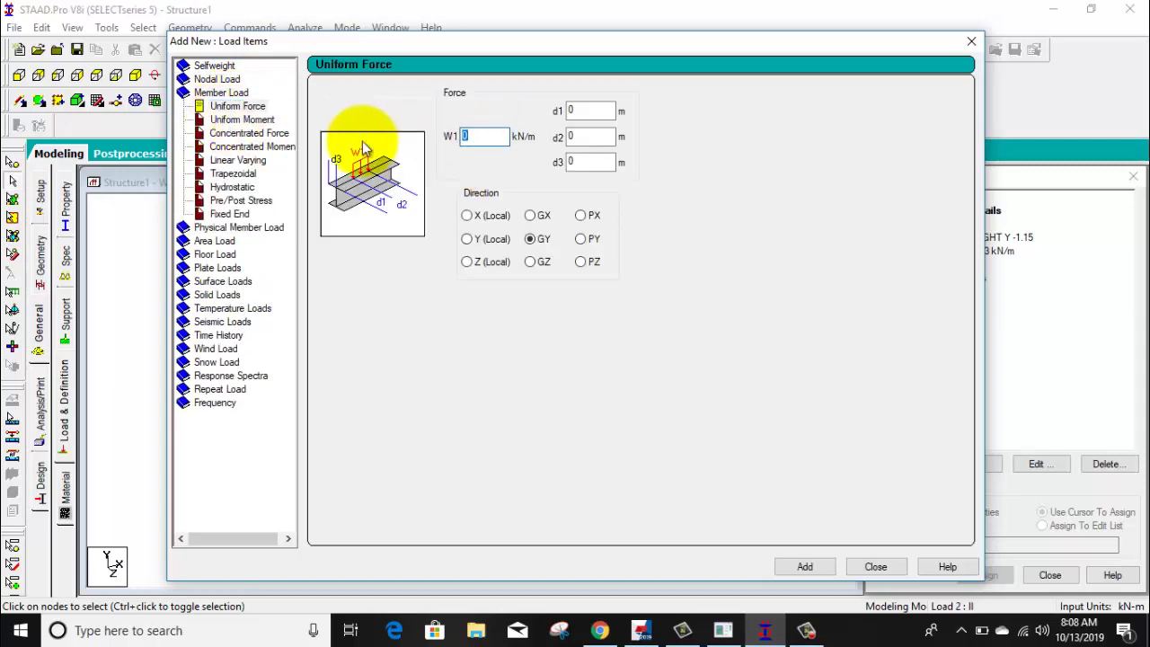
pyautogui.write('-1')
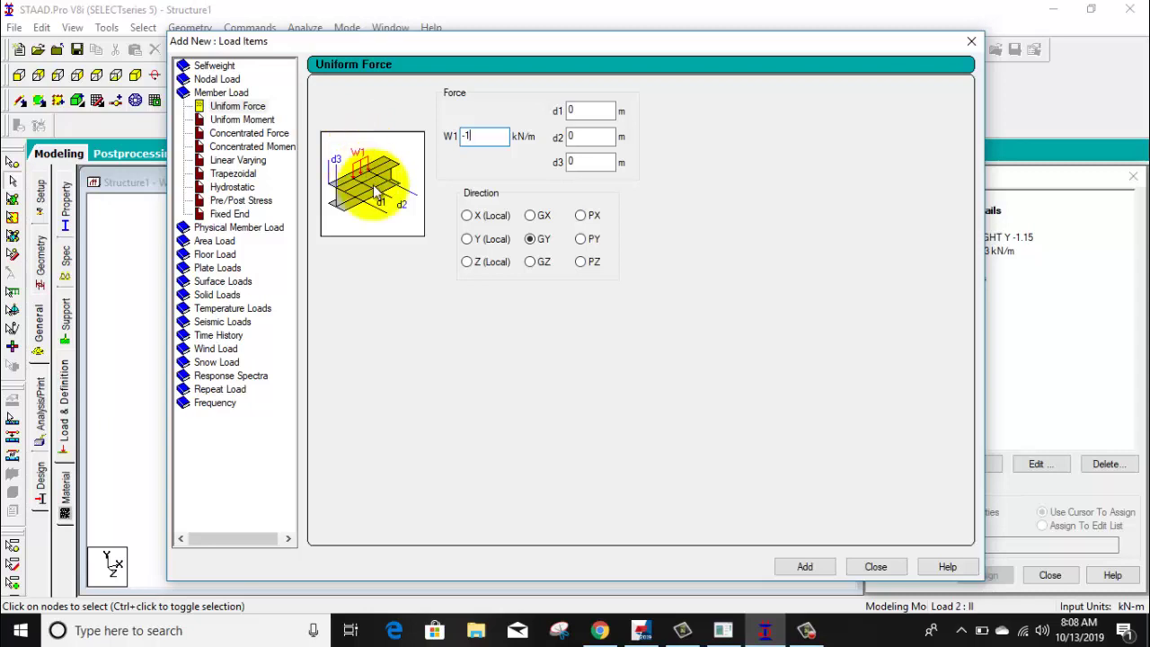
pyautogui.click(798, 568)
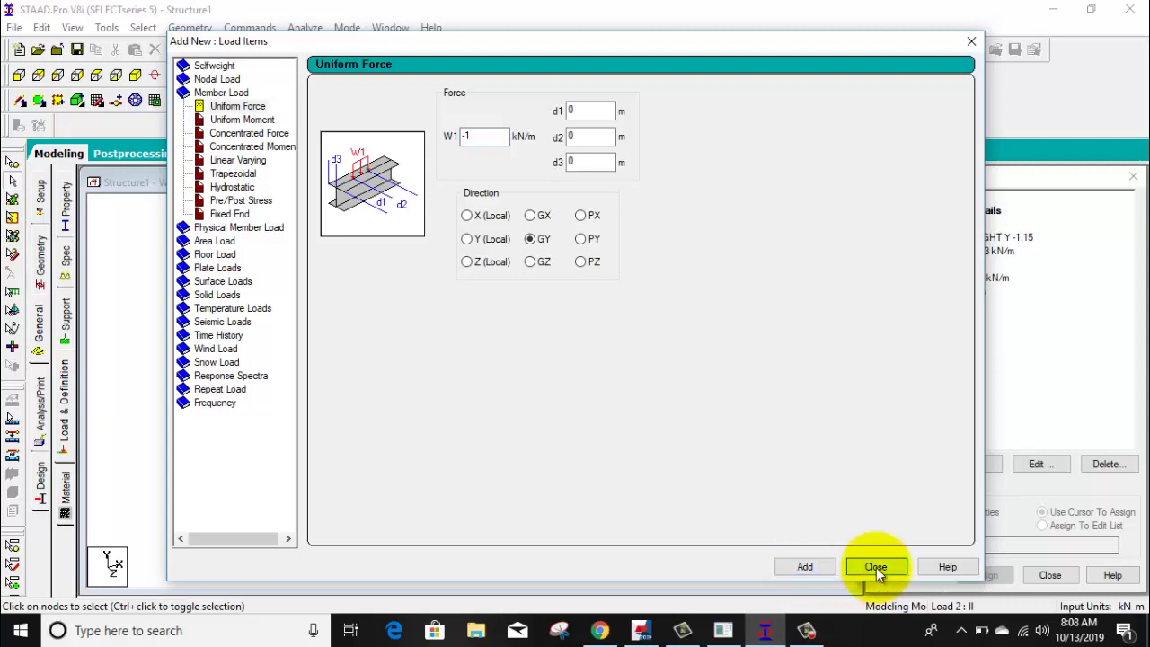
pyautogui.click(876, 567)
# - Assign the selfweight load to the whole frame using the Assign To View method
pyautogui.click(983, 237)
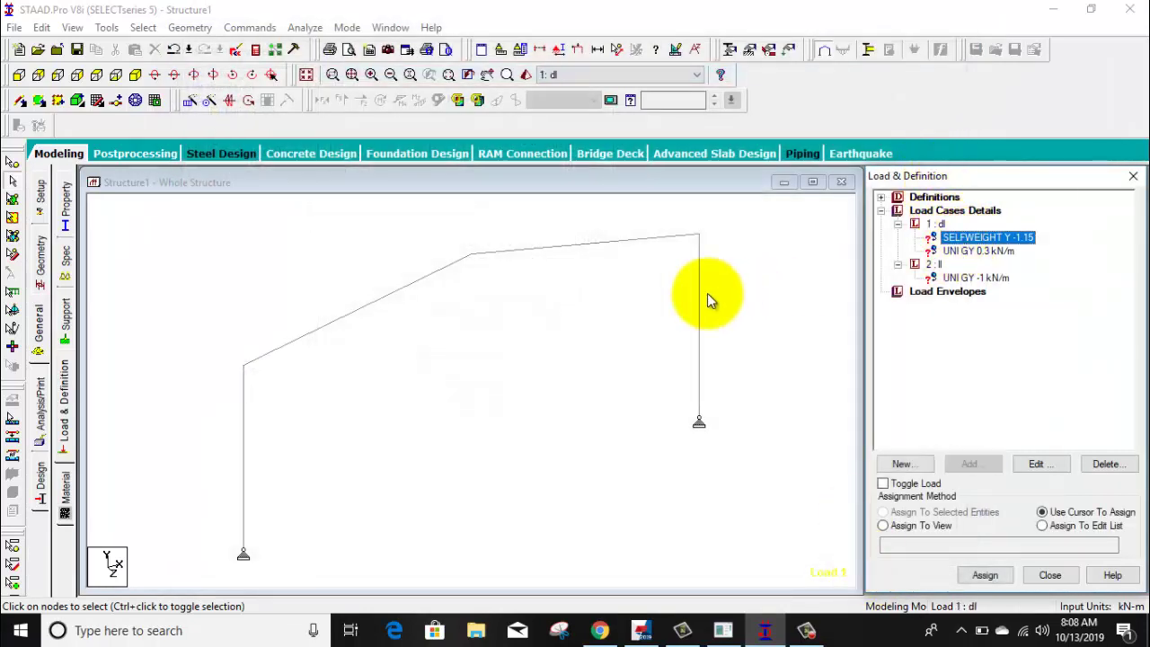
pyautogui.moveTo(737, 229); pyautogui.dragTo(114, 450)
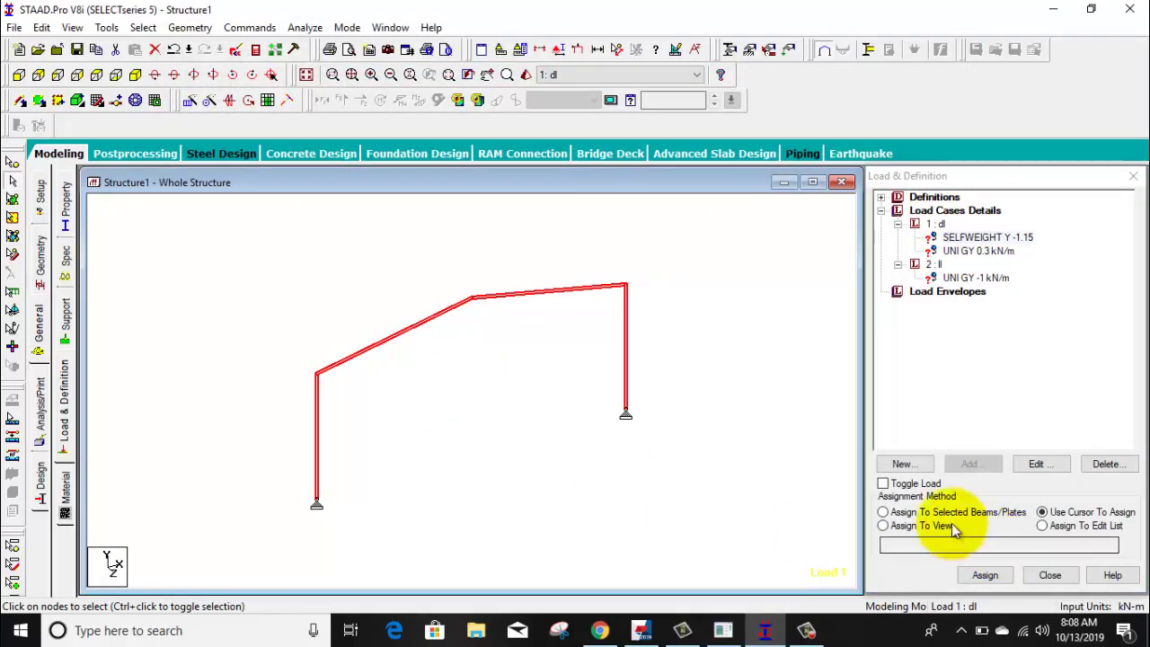
pyautogui.click(924, 525)
pyautogui.click(984, 575)
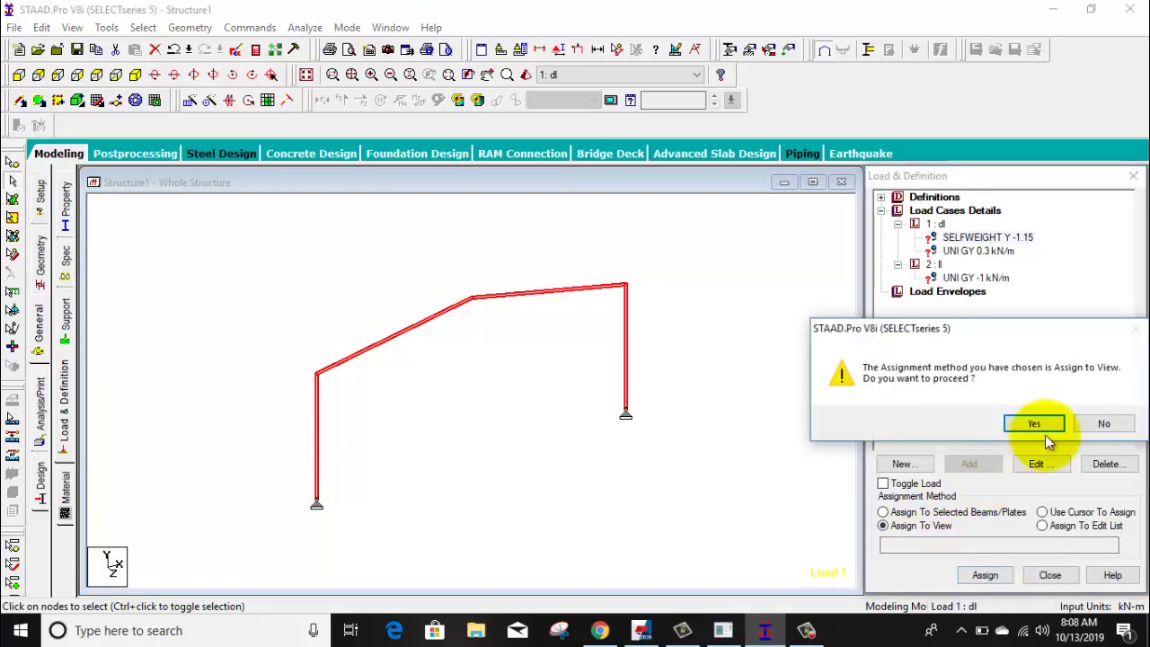
pyautogui.click(1042, 429)
# - Assign the dead load case's uniform force to the two selected rafter beams
pyautogui.click(977, 250)
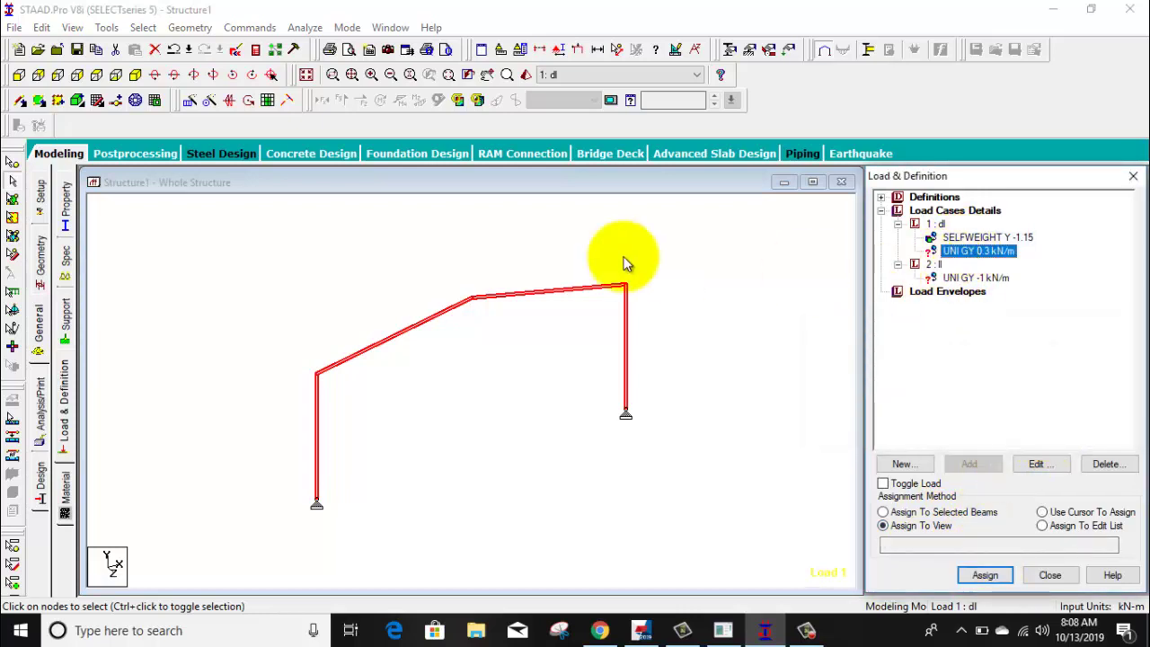
pyautogui.moveTo(567, 159); pyautogui.dragTo(372, 437)
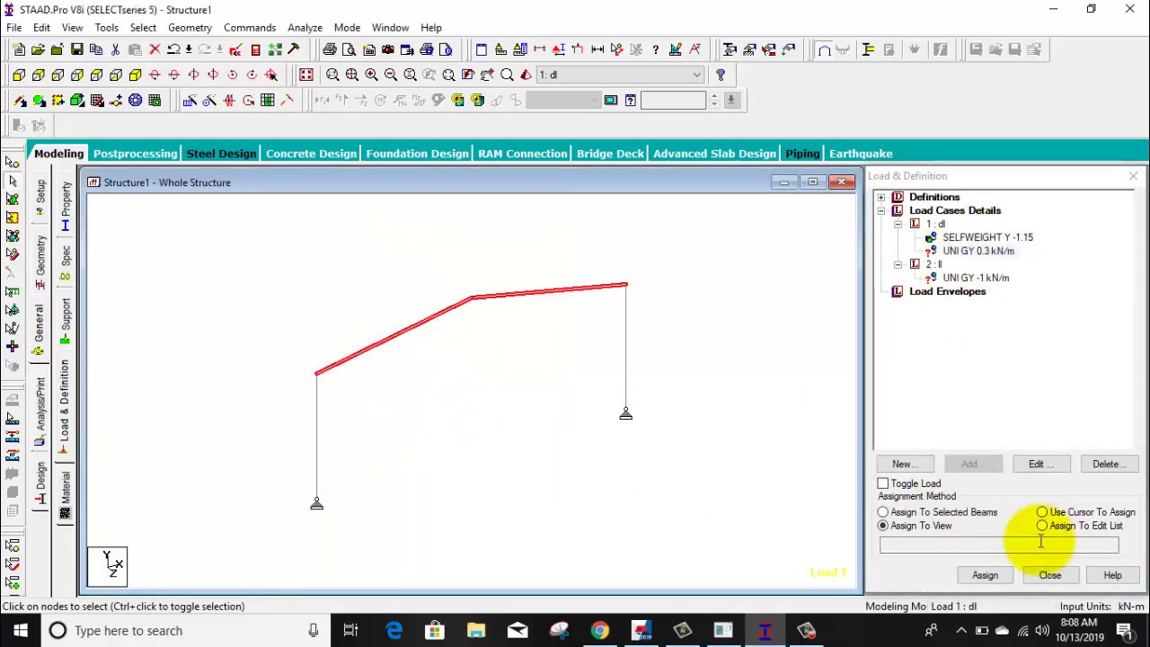
pyautogui.click(945, 511)
pyautogui.click(985, 574)
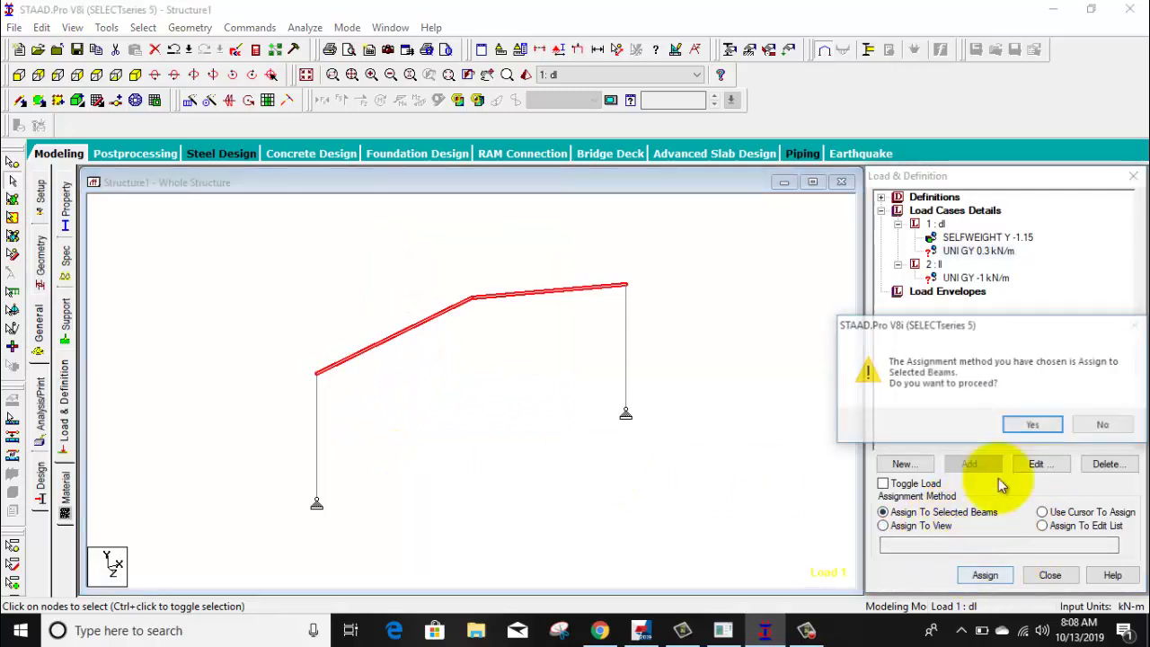
pyautogui.click(1032, 424)
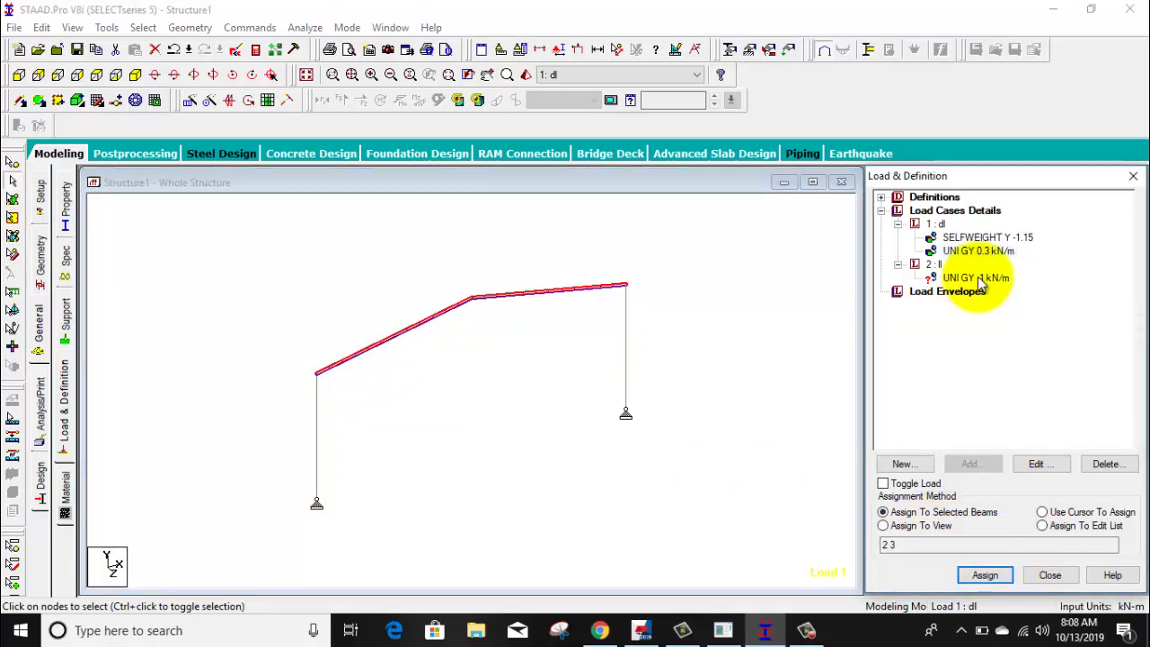
# - Change the dead load case's uniform force on the rafters to -0.3 kN/m
pyautogui.scroll(4, 539, 256)
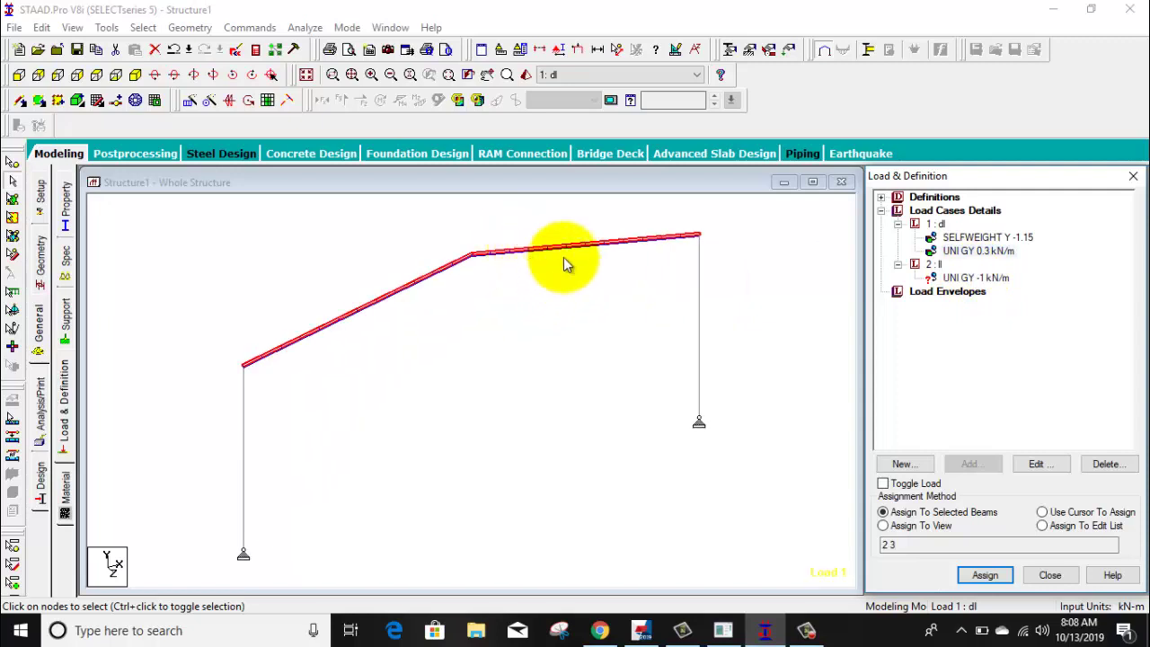
pyautogui.moveTo(564, 236); pyautogui.dragTo(567, 404, button='middle')
pyautogui.click(568, 377)
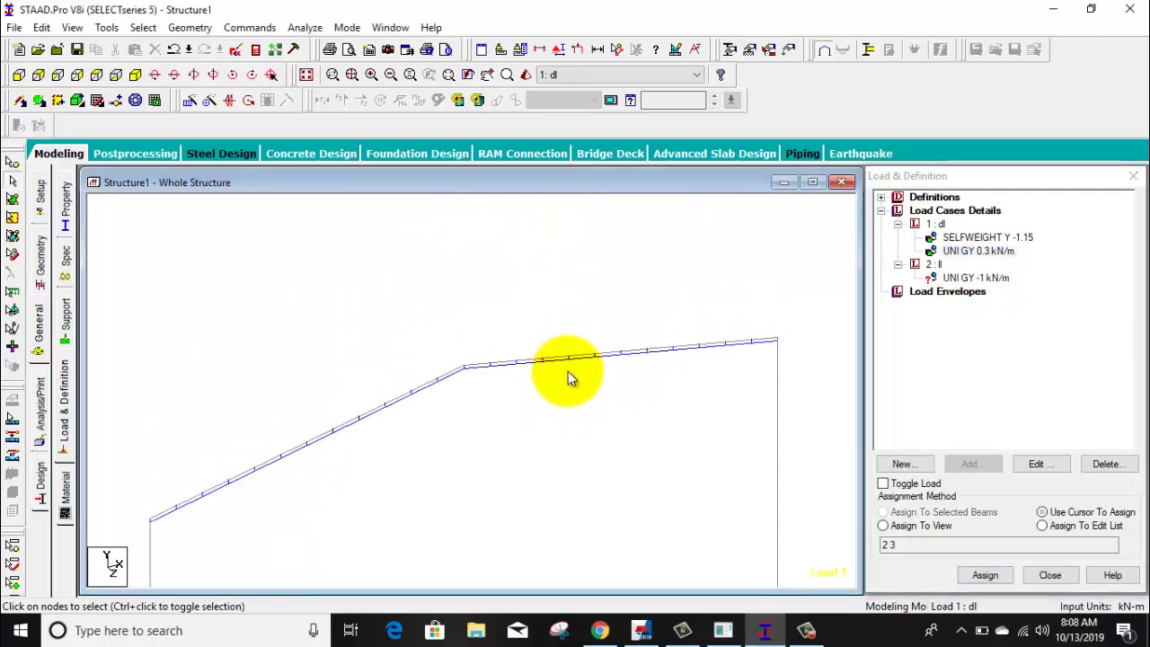
pyautogui.click(980, 250)
pyautogui.click(1038, 463)
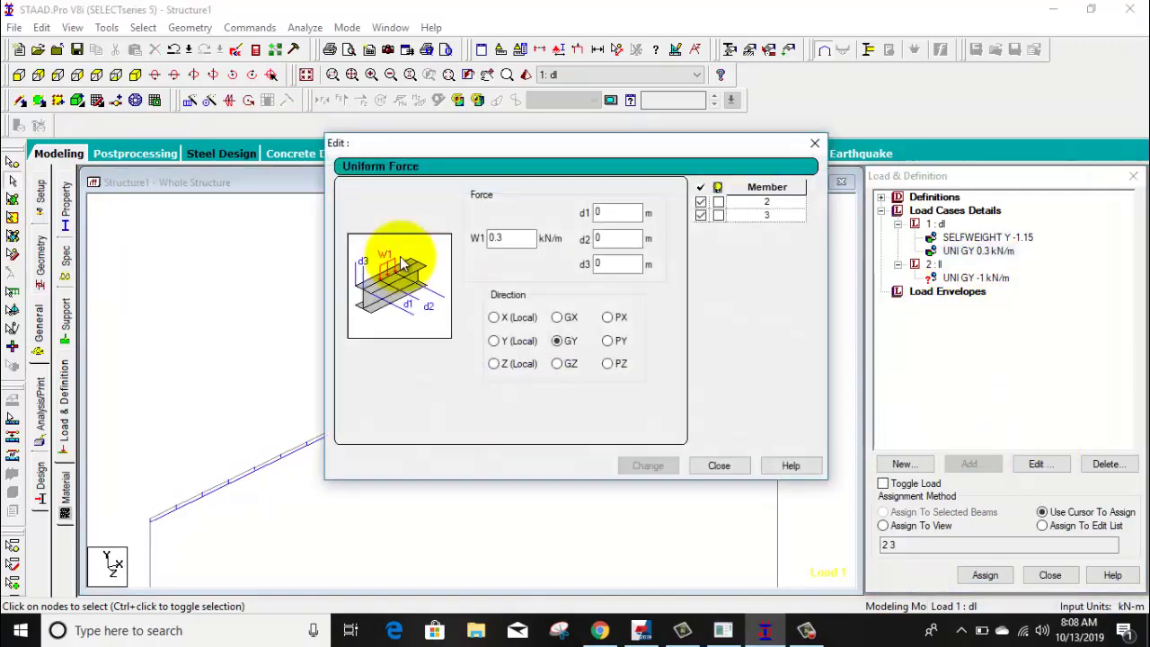
pyautogui.click(490, 238)
pyautogui.write('-')
pyautogui.click(634, 467)
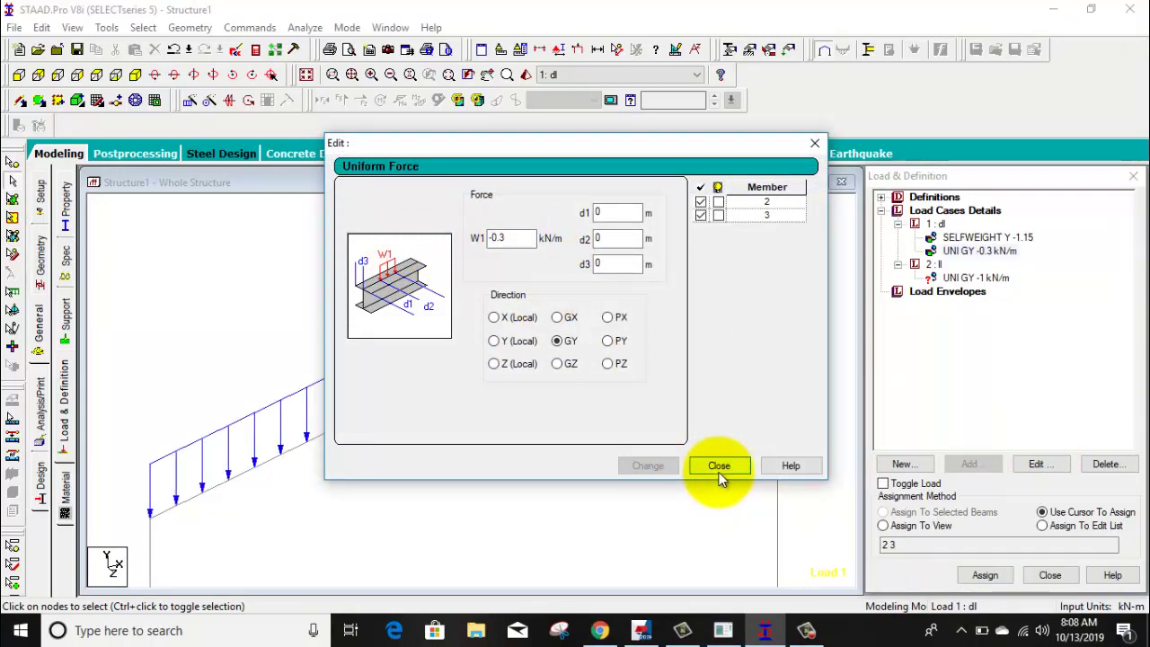
pyautogui.click(719, 467)
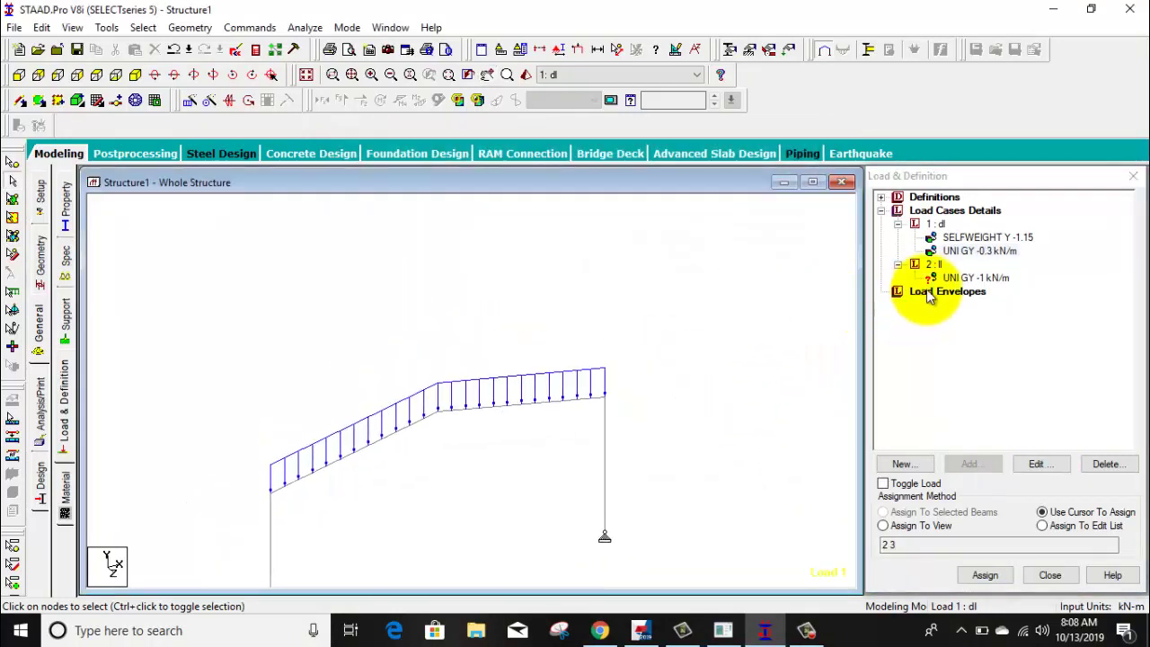
# - Assign the live load case's uniform force to the two selected rafter beams
pyautogui.click(952, 278)
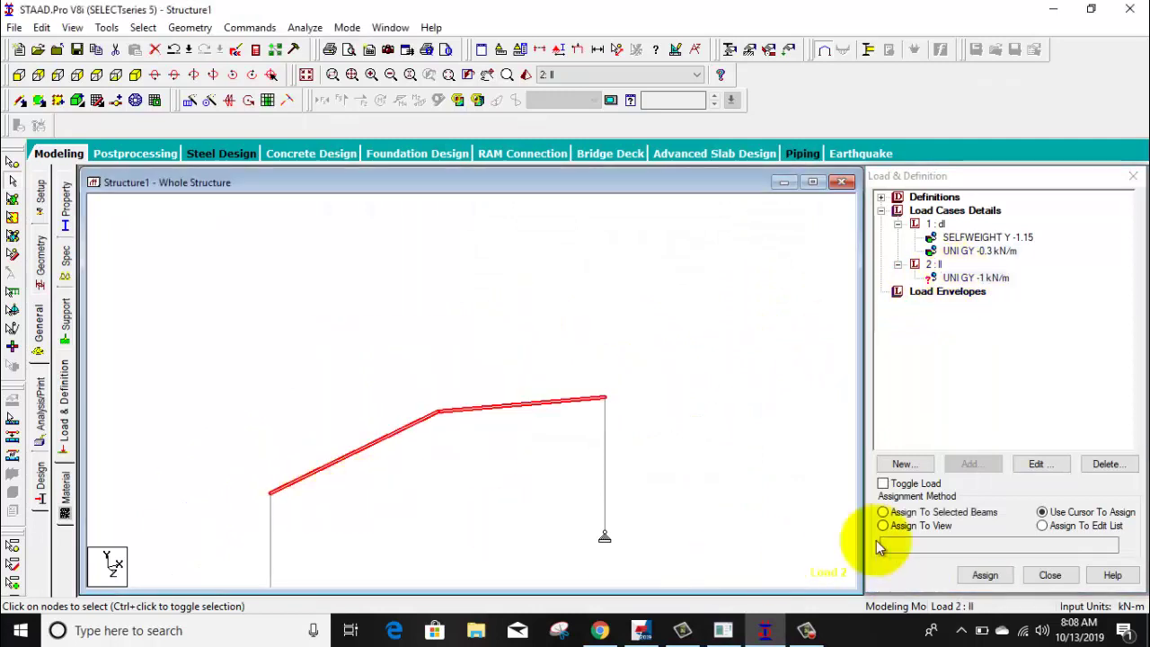
pyautogui.click(943, 511)
pyautogui.click(982, 575)
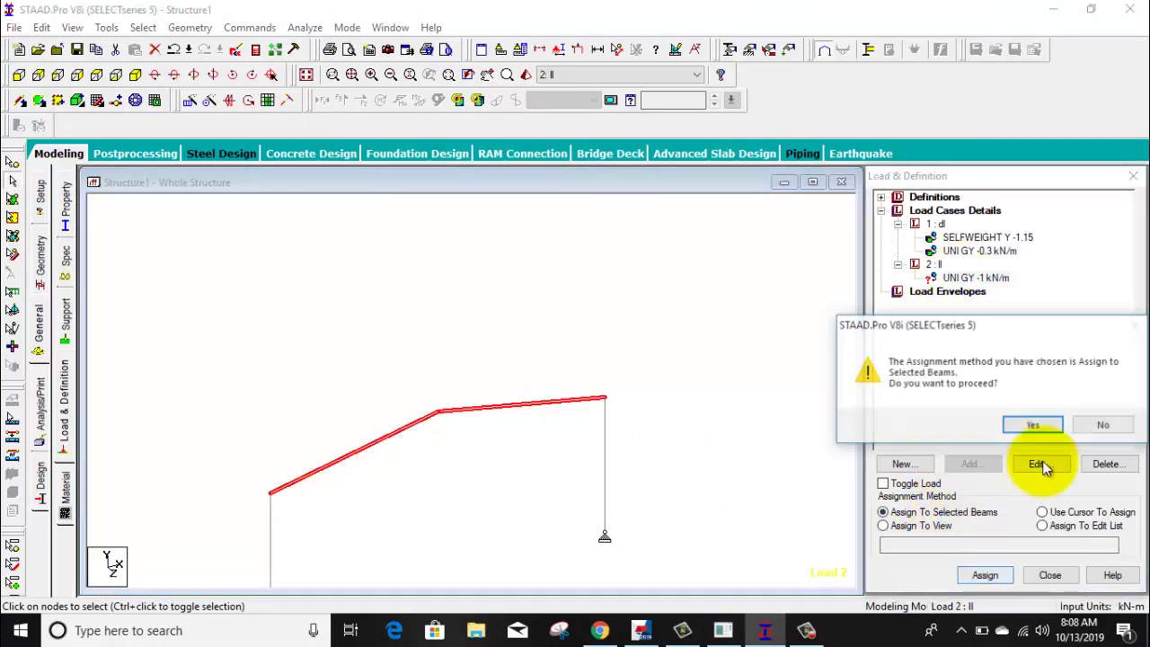
pyautogui.click(1032, 424)
# - Inspect the loaded frame and rotate its 3D rendered view to check the tapered members, closing the rendered view when done
pyautogui.moveTo(391, 548); pyautogui.dragTo(505, 422, button='middle')
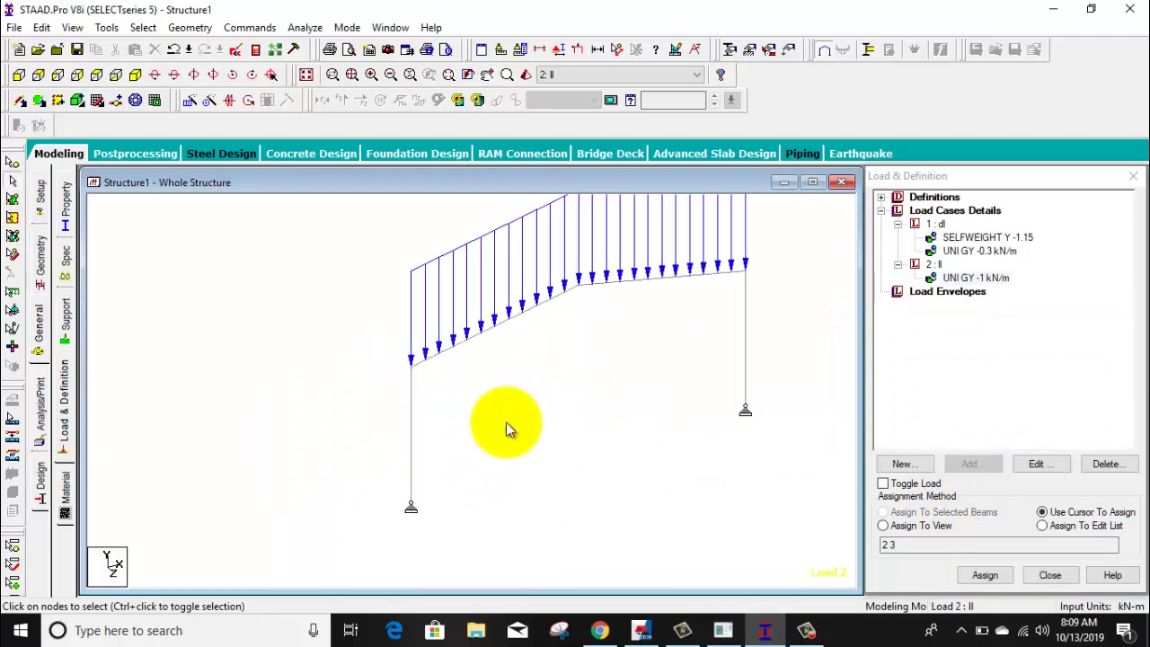
pyautogui.scroll(2, 508, 466)
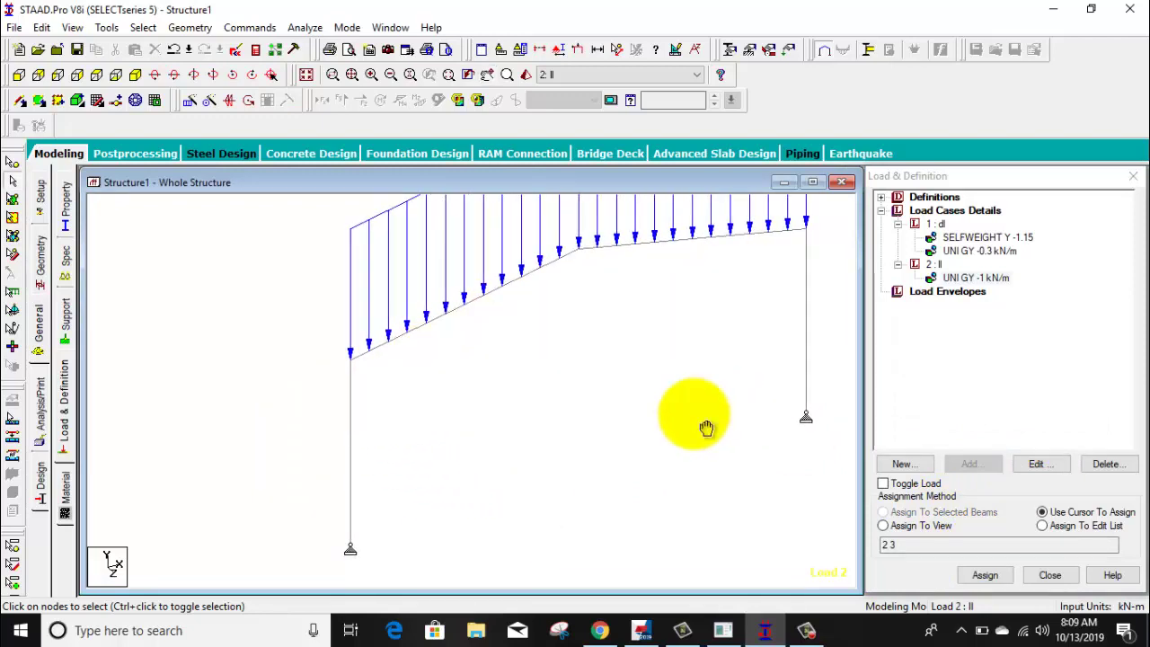
pyautogui.moveTo(706, 423); pyautogui.dragTo(623, 408, button='middle')
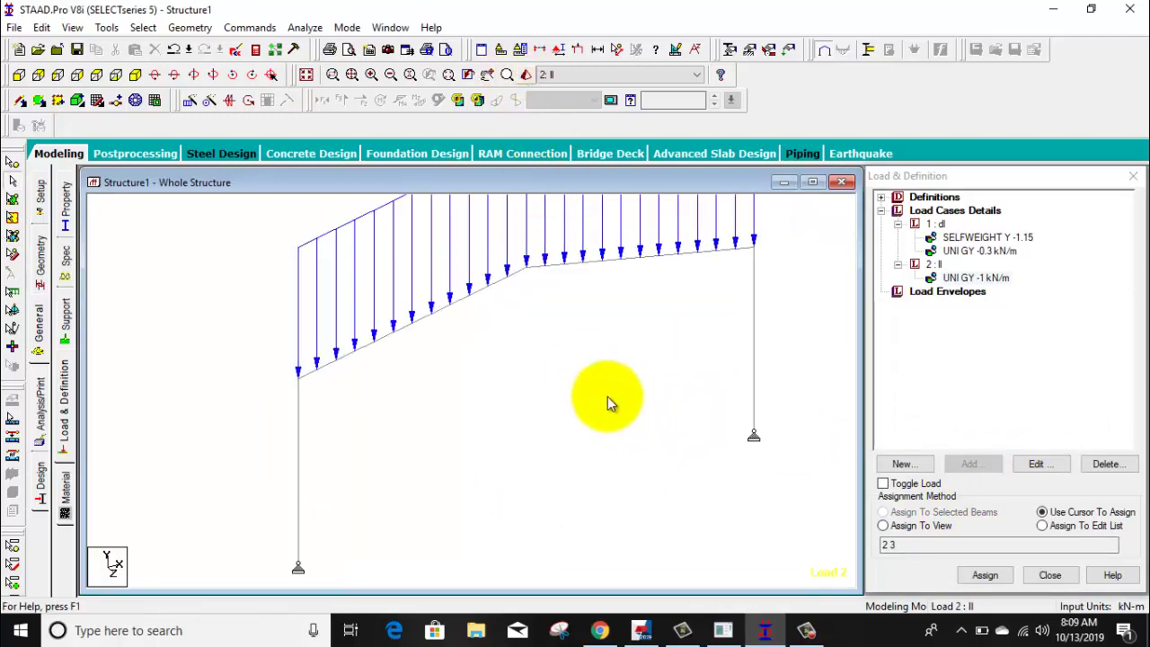
pyautogui.click(607, 396)
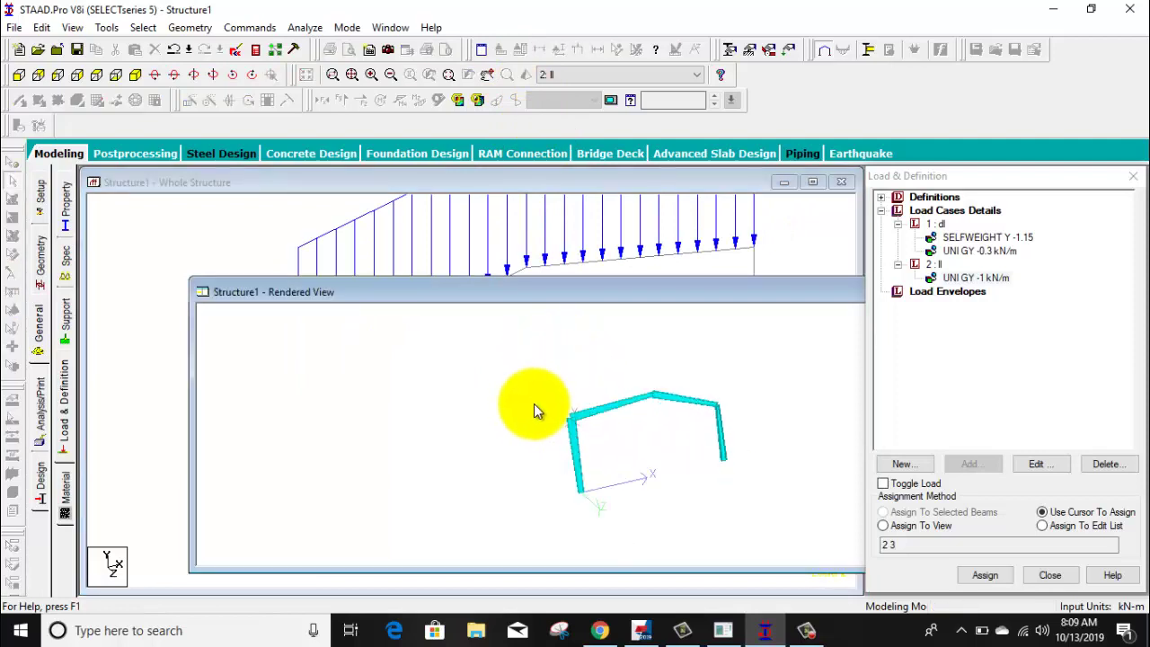
pyautogui.moveTo(533, 403); pyautogui.dragTo(628, 351)
pyautogui.moveTo(745, 299); pyautogui.dragTo(590, 310)
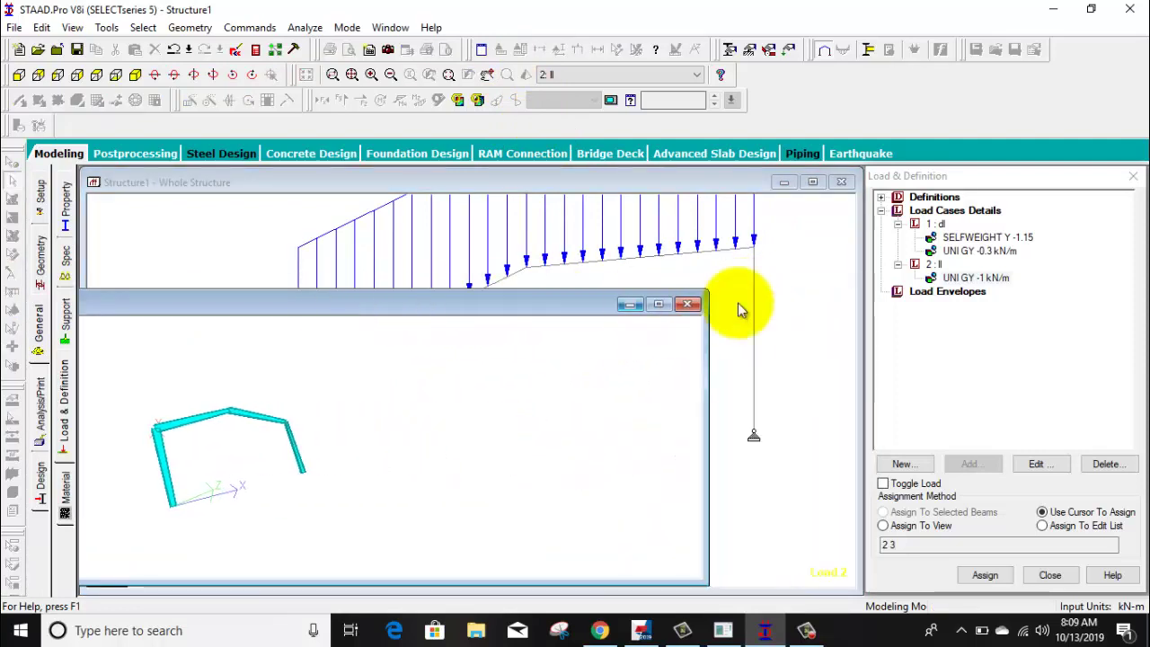
pyautogui.click(687, 304)
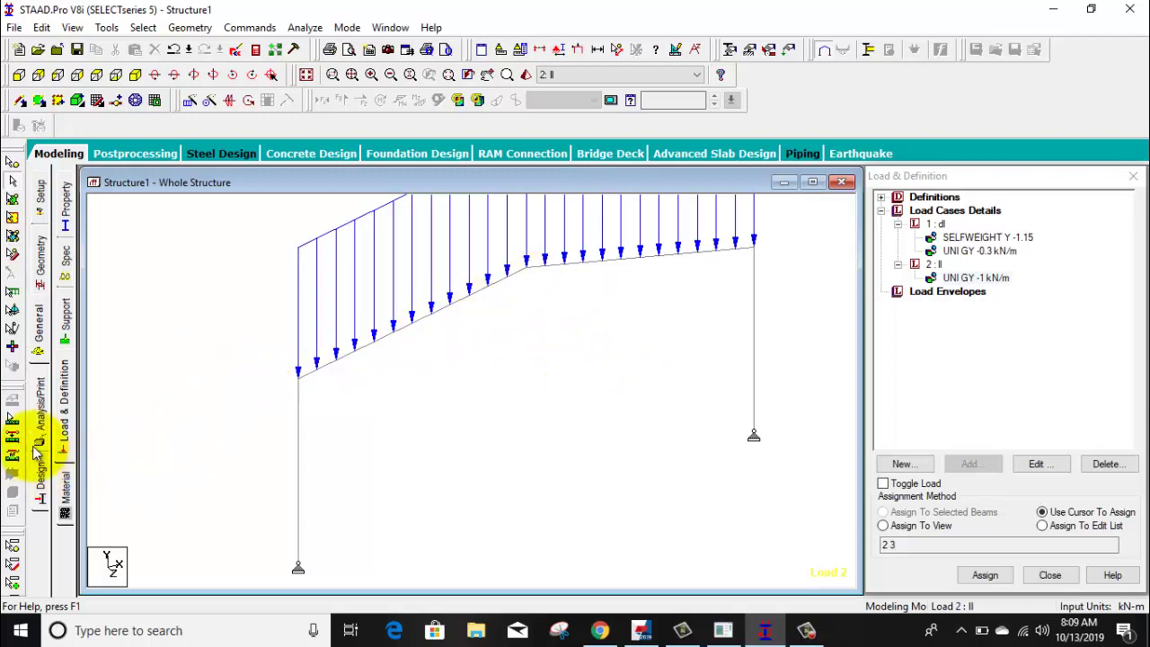
# - Add a Perform Analysis command with the All print option
pyautogui.click(41, 413)
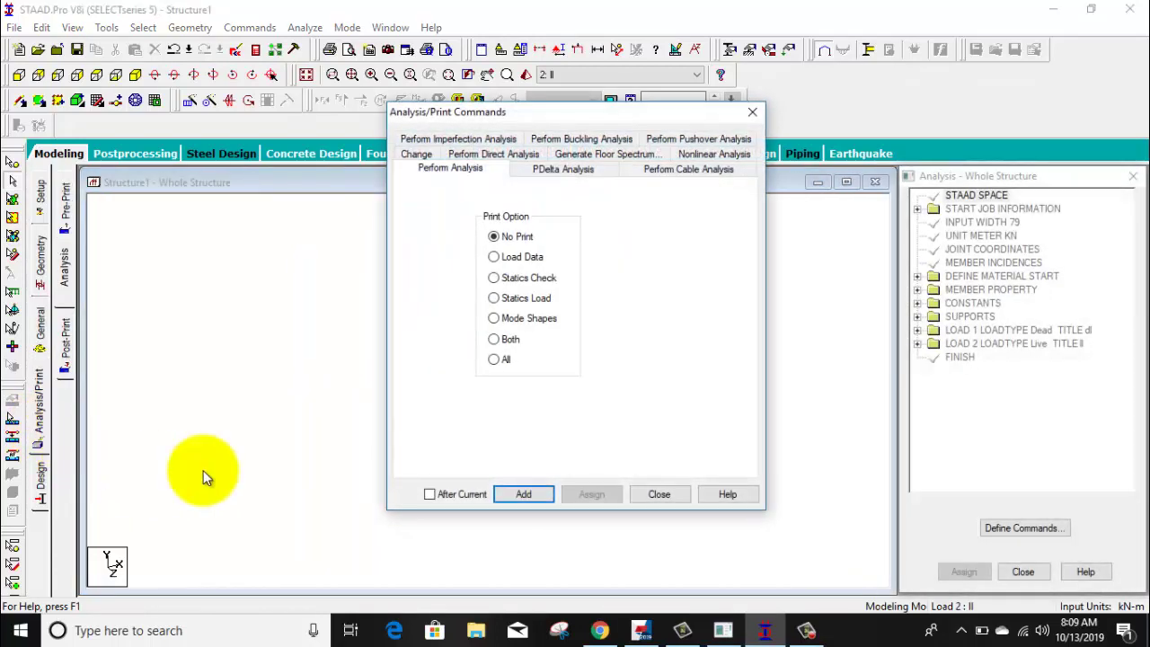
pyautogui.click(495, 360)
pyautogui.click(527, 496)
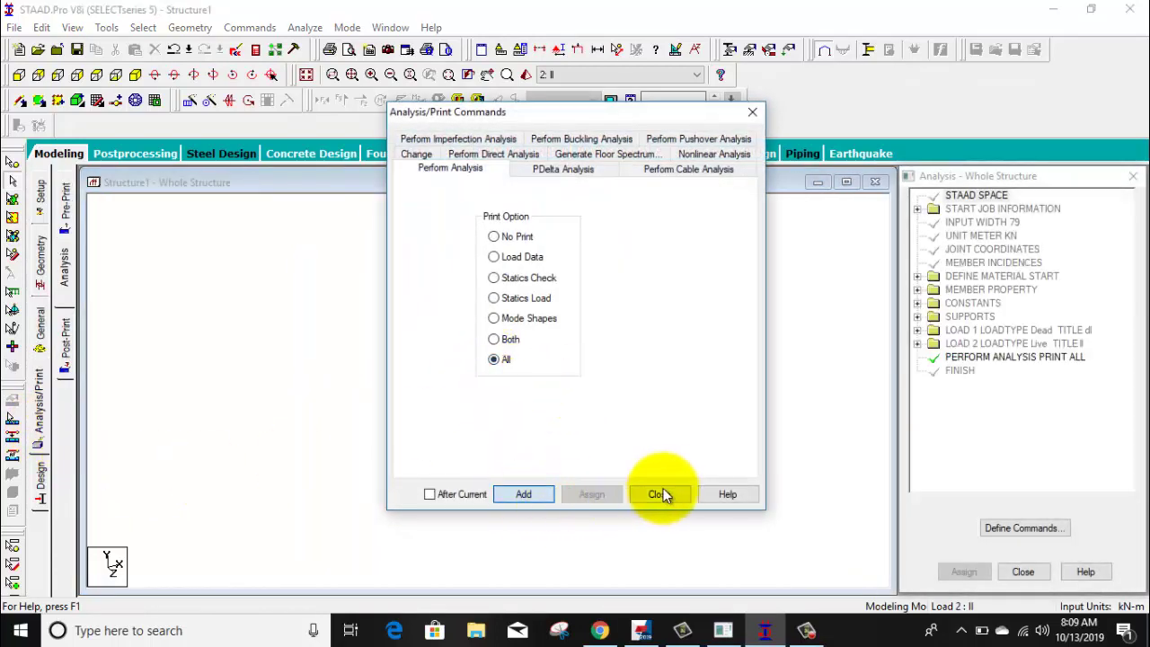
pyautogui.click(660, 495)
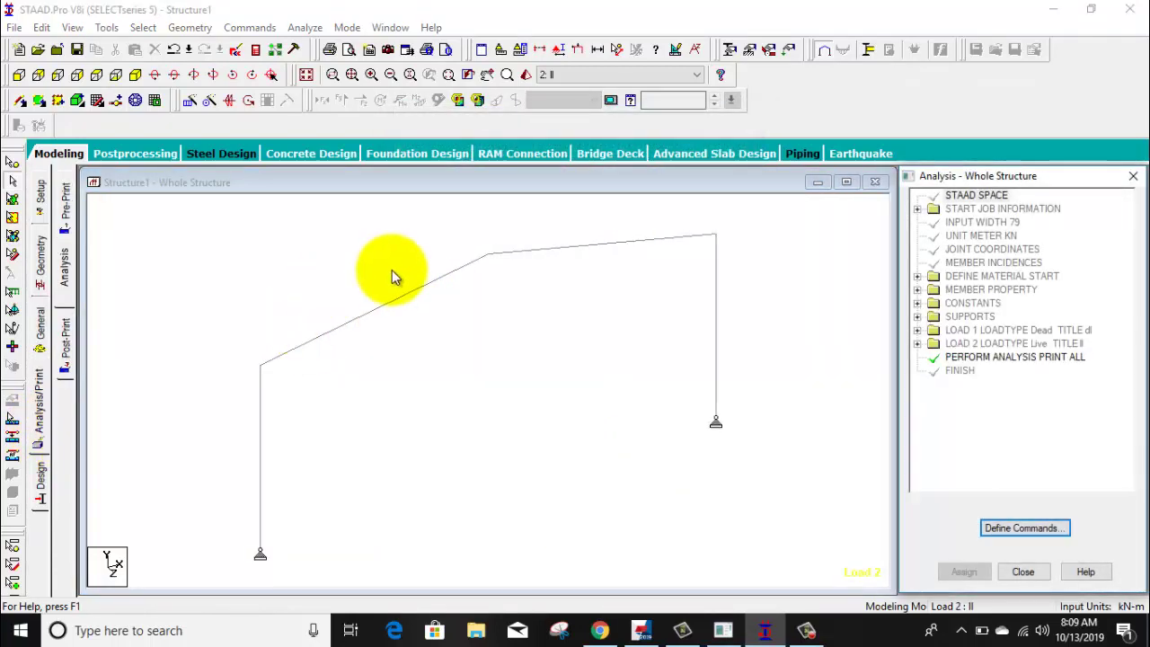
# - Run the analysis on the frame, saving the modified structure first
pyautogui.scroll(-3, 395, 283)
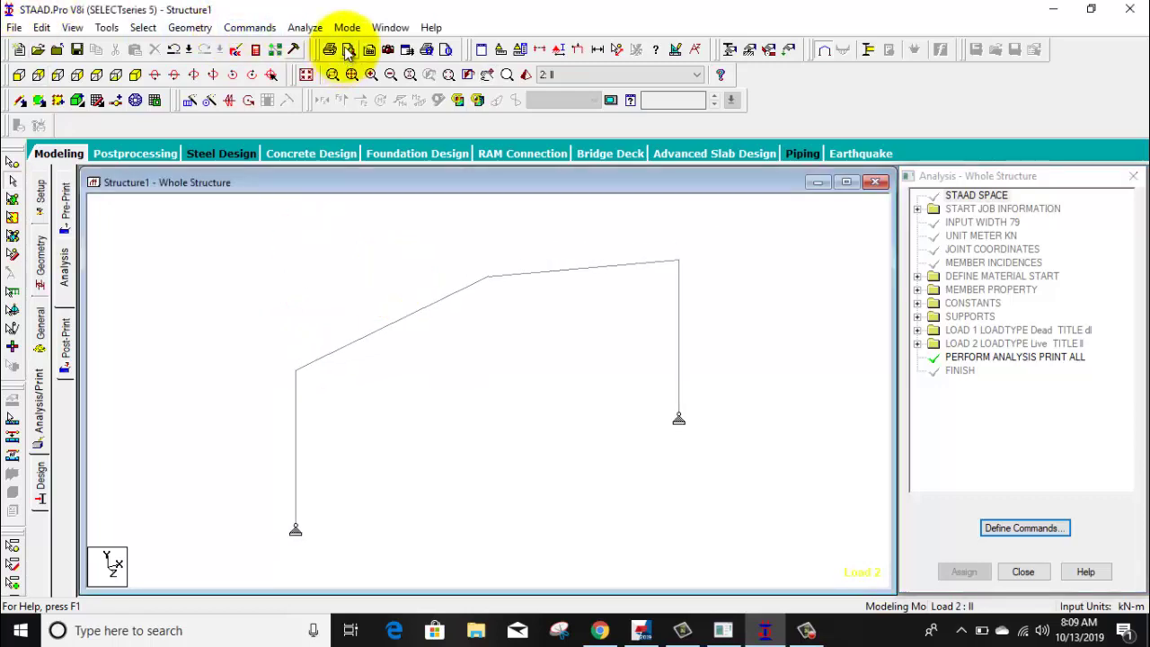
pyautogui.click(305, 27)
pyautogui.click(326, 44)
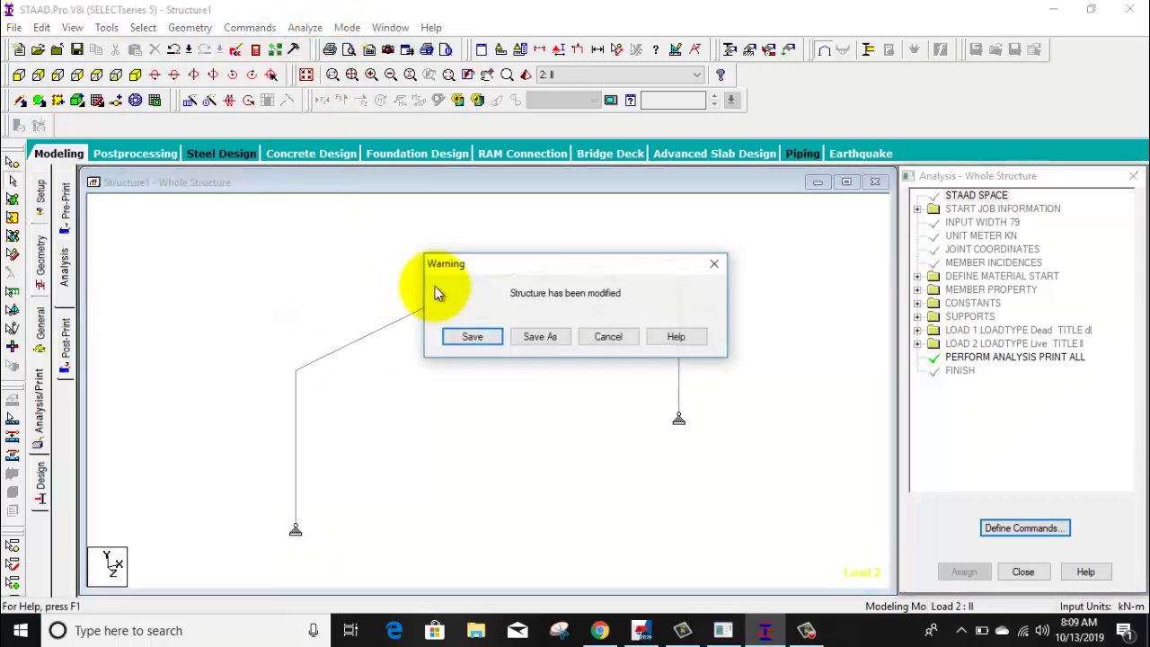
pyautogui.click(472, 338)
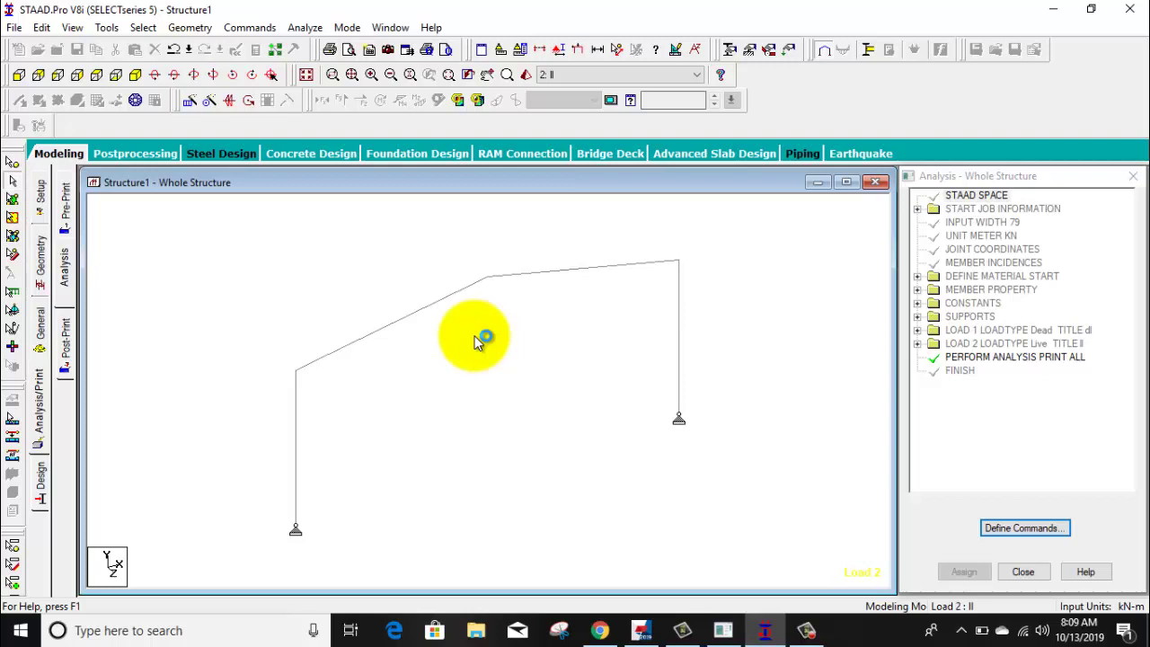
pyautogui.hotkey('ctrl', 'F5')
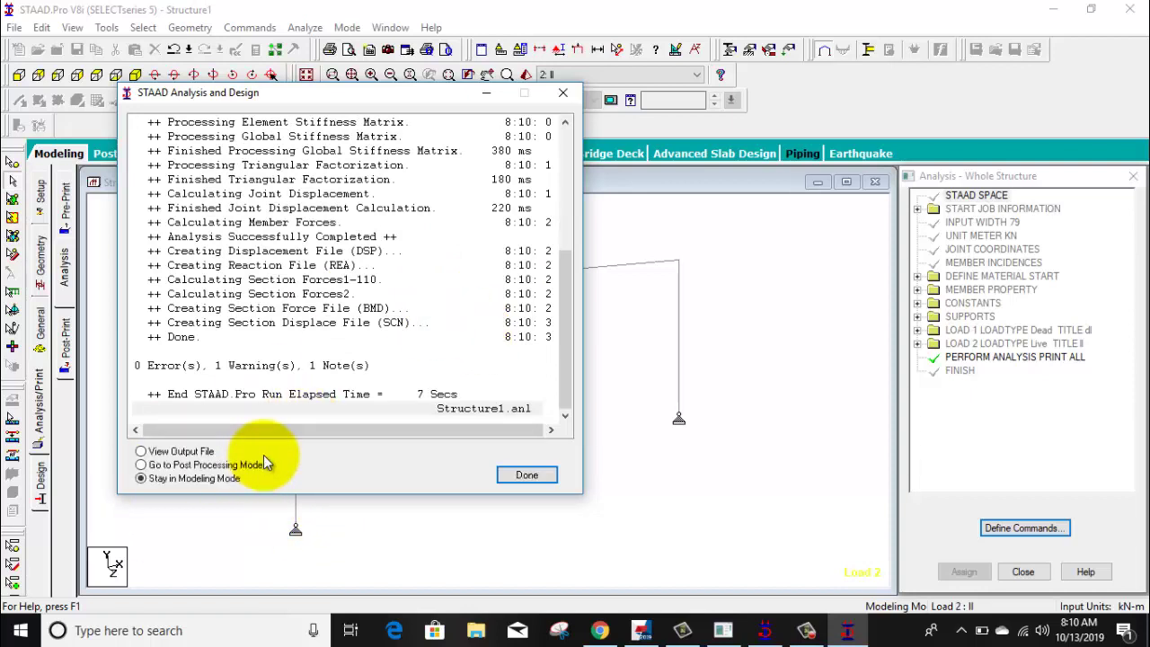
# - Open the analysis output file, examine its warning and results list, and close the output viewer
pyautogui.click(182, 455)
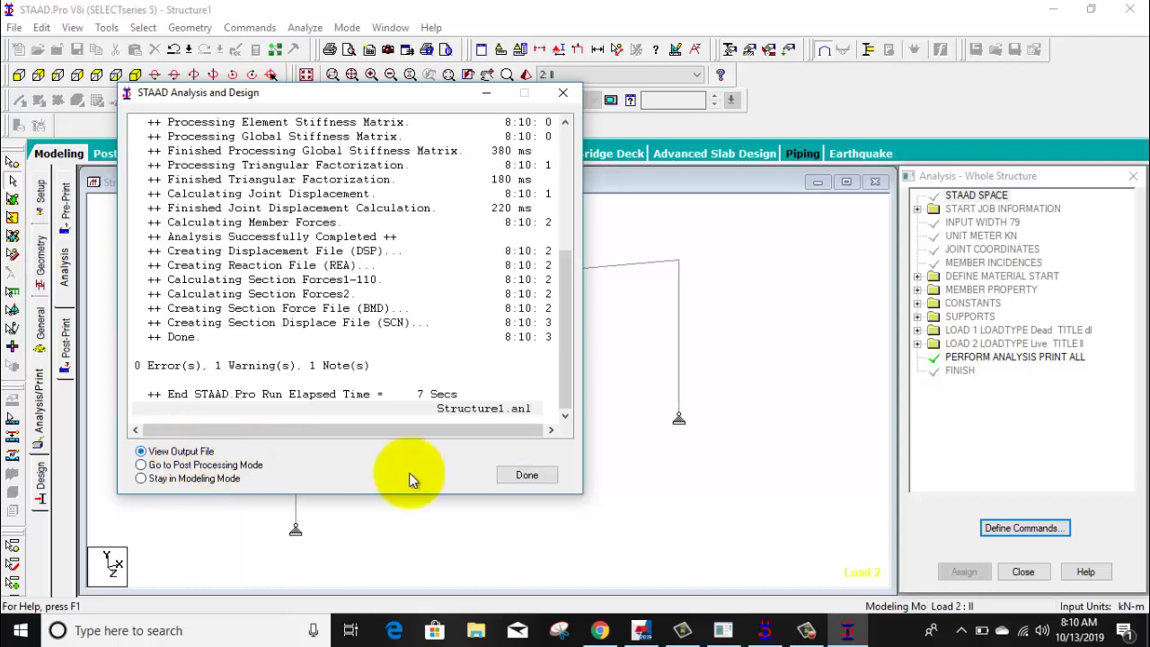
pyautogui.click(523, 475)
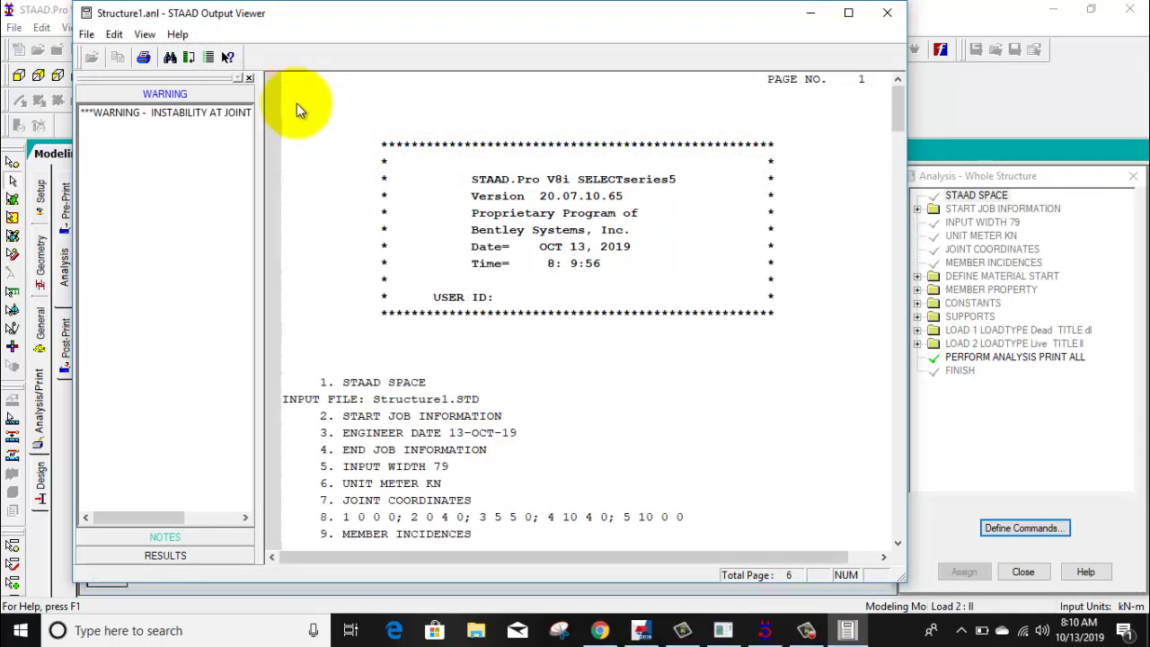
pyautogui.click(168, 115)
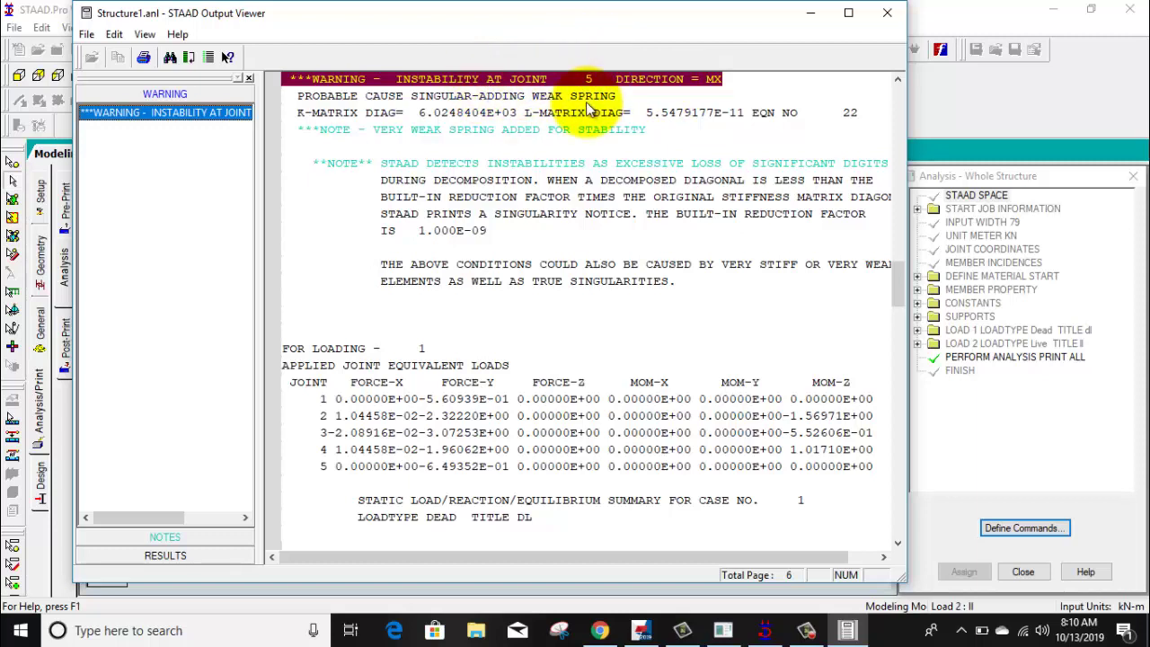
pyautogui.click(195, 556)
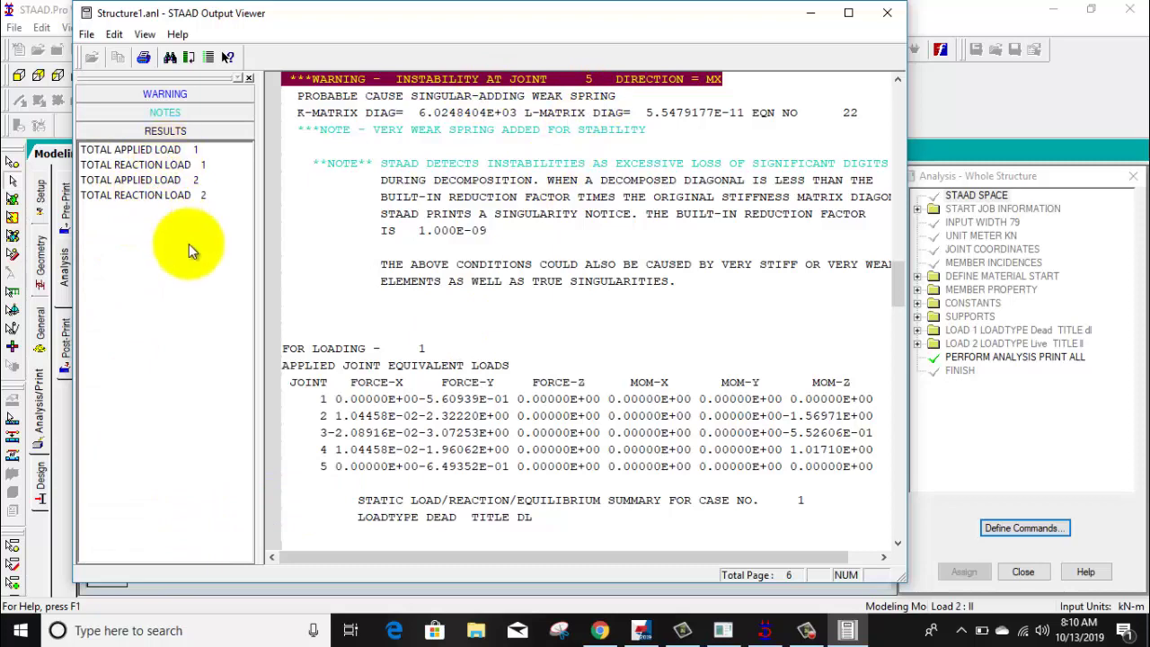
pyautogui.click(876, 18)
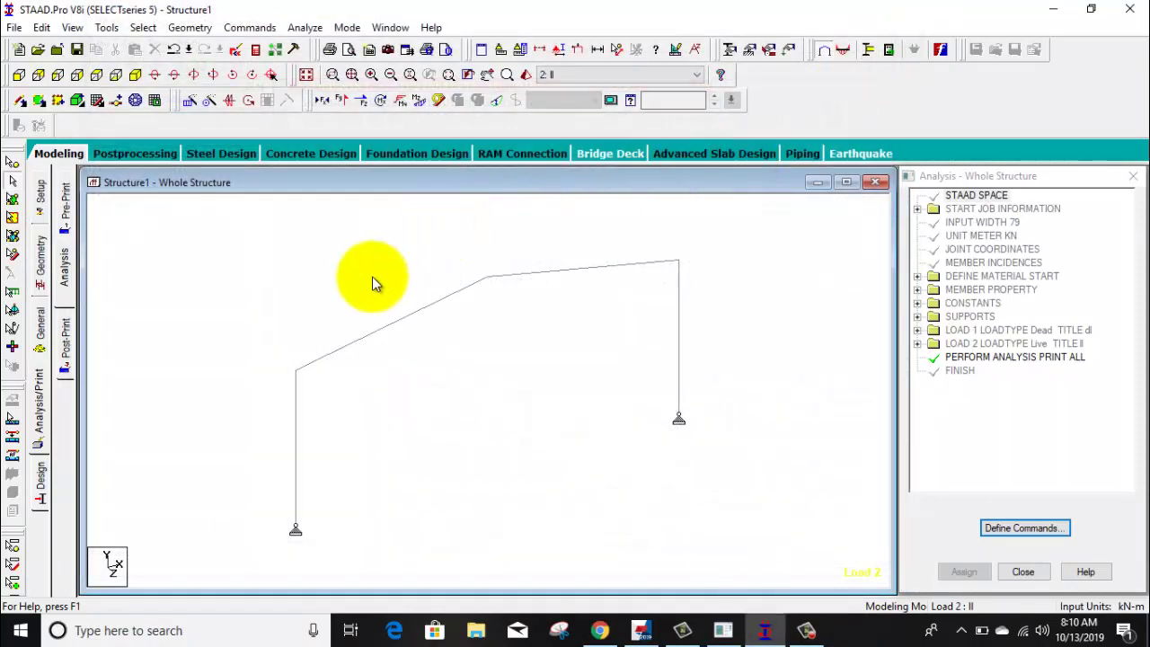
# - Open the steel design settings and set the current design code to IS800
pyautogui.click(42, 489)
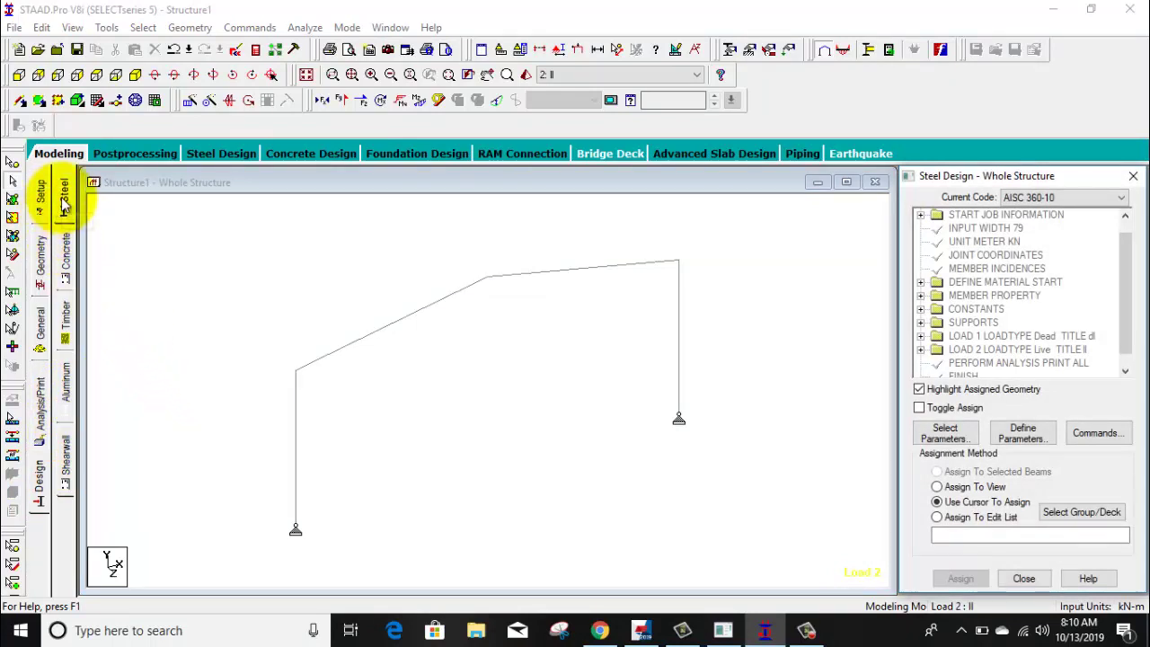
pyautogui.click(1052, 196)
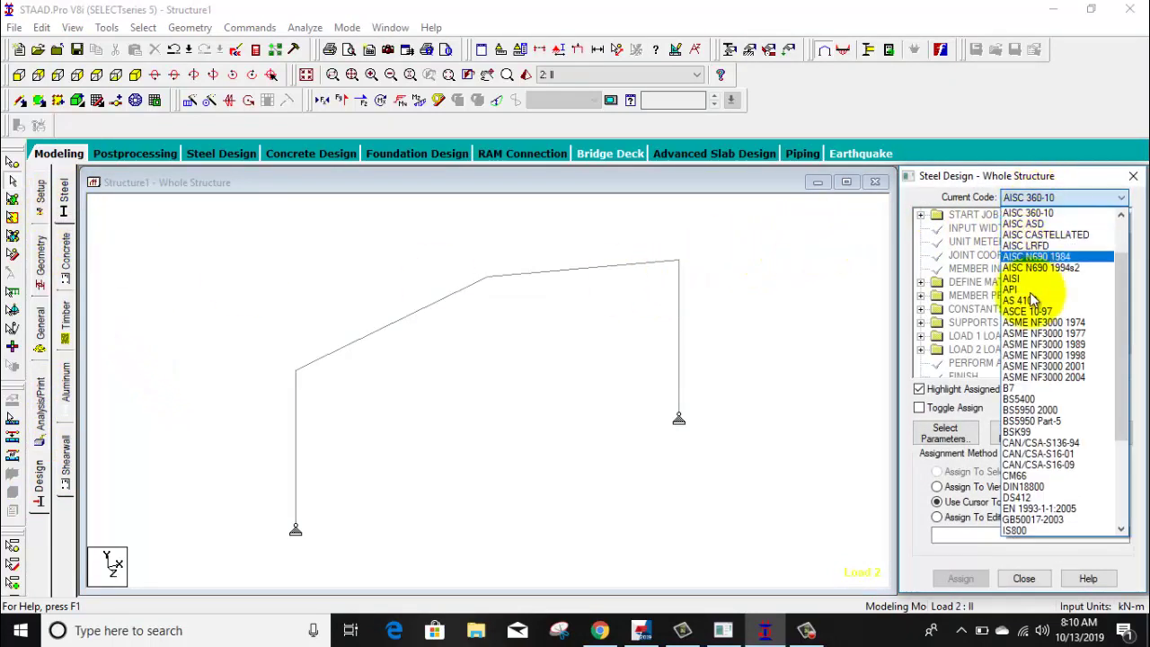
pyautogui.scroll(-5, 988, 377)
pyautogui.click(1028, 427)
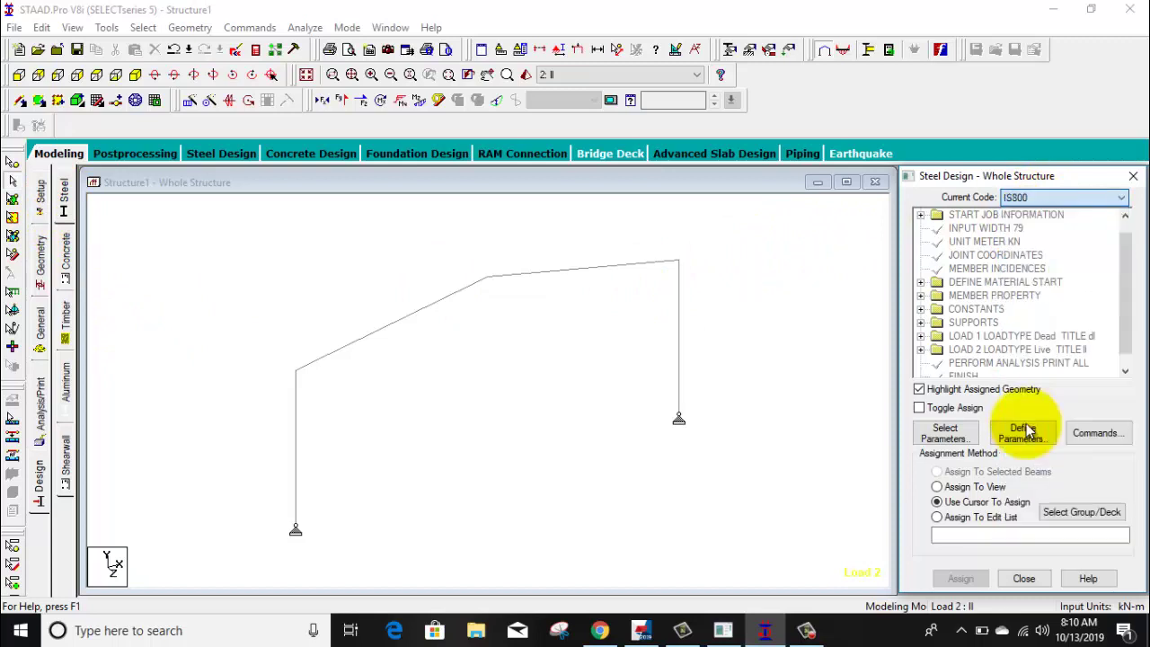
# - Clear the selected design parameters and keep only Fyld (yield strength of steel) and Fyb (allowable bearing stress in bolt)
pyautogui.click(944, 434)
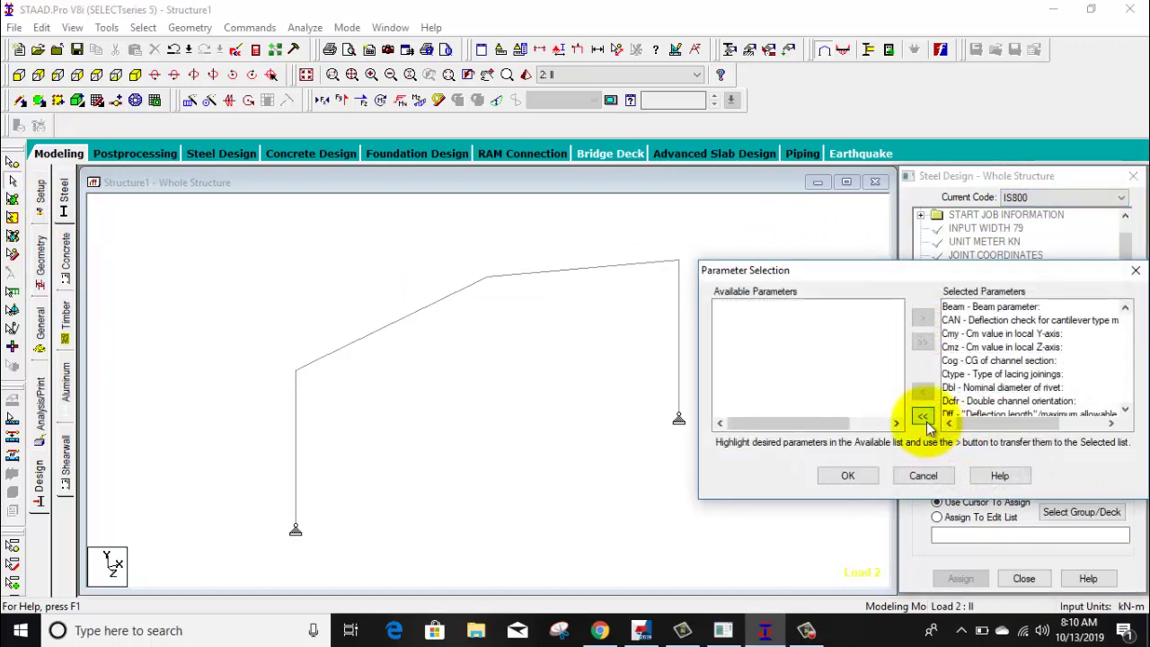
pyautogui.click(923, 417)
pyautogui.scroll(-3, 791, 395)
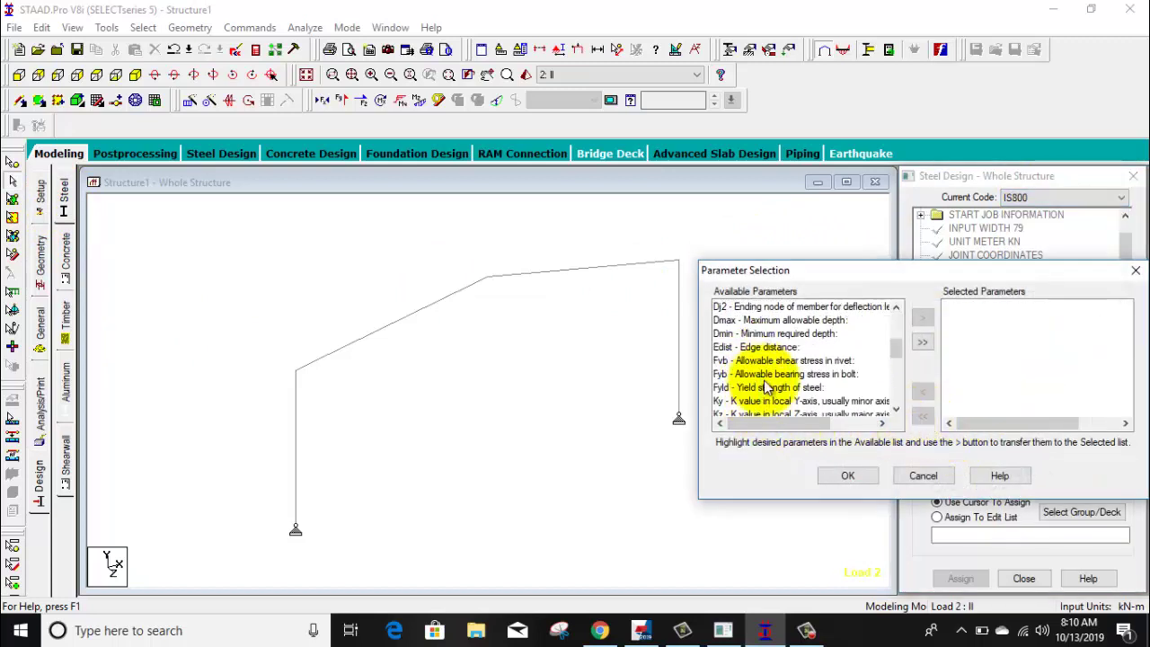
pyautogui.click(767, 388)
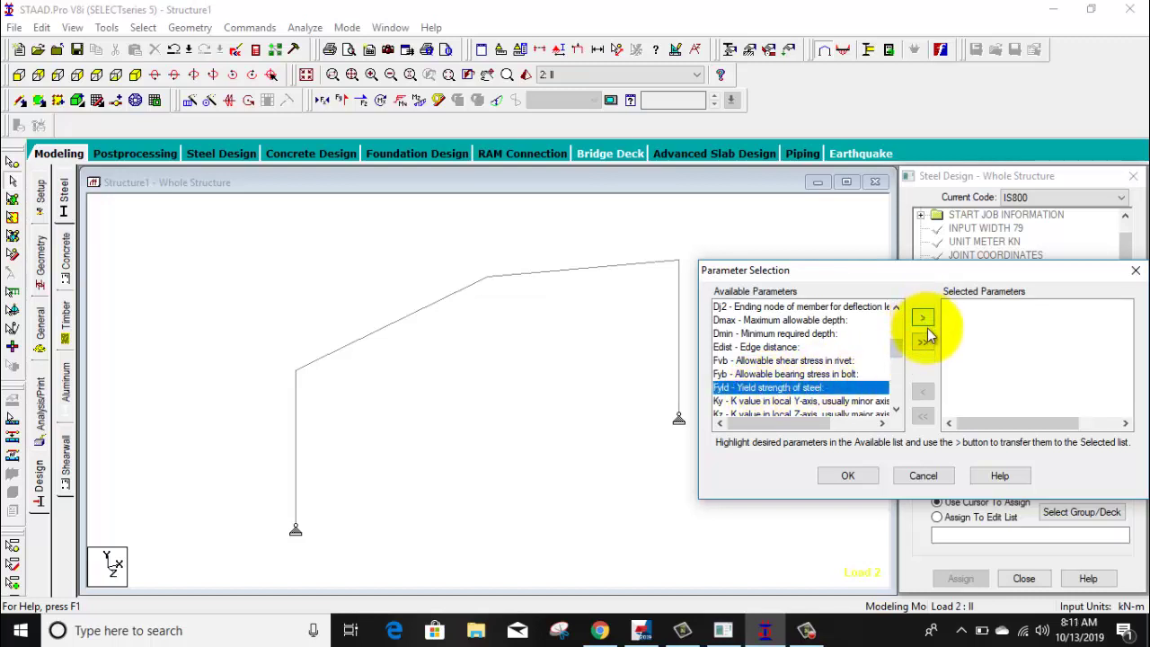
pyautogui.click(922, 319)
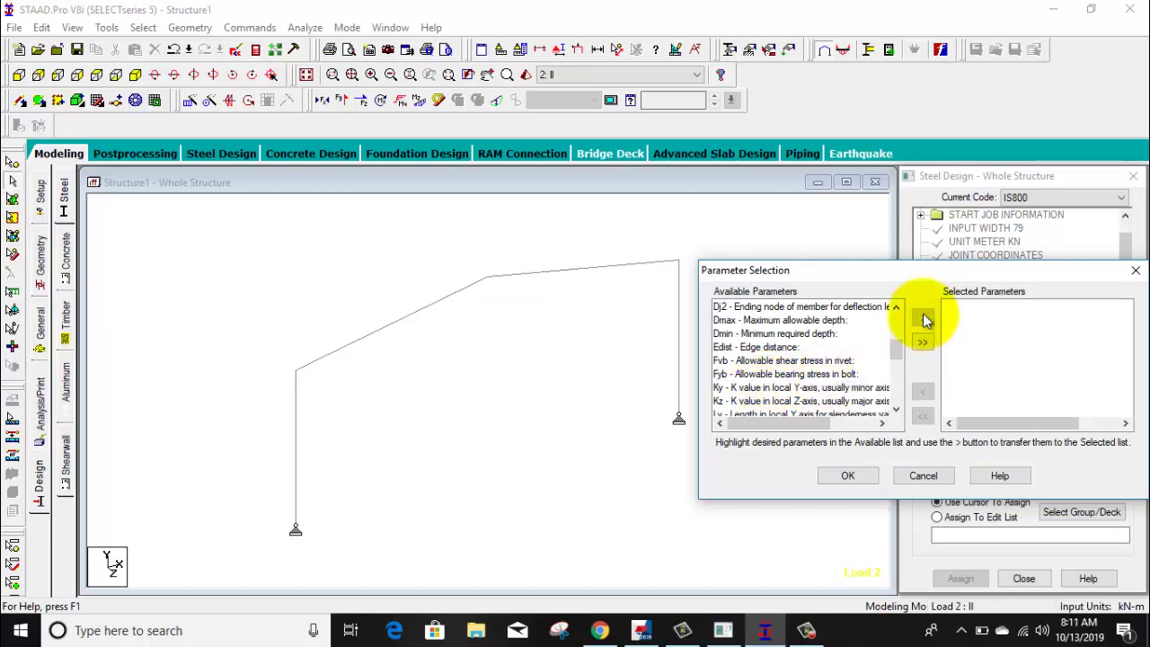
pyautogui.click(807, 375)
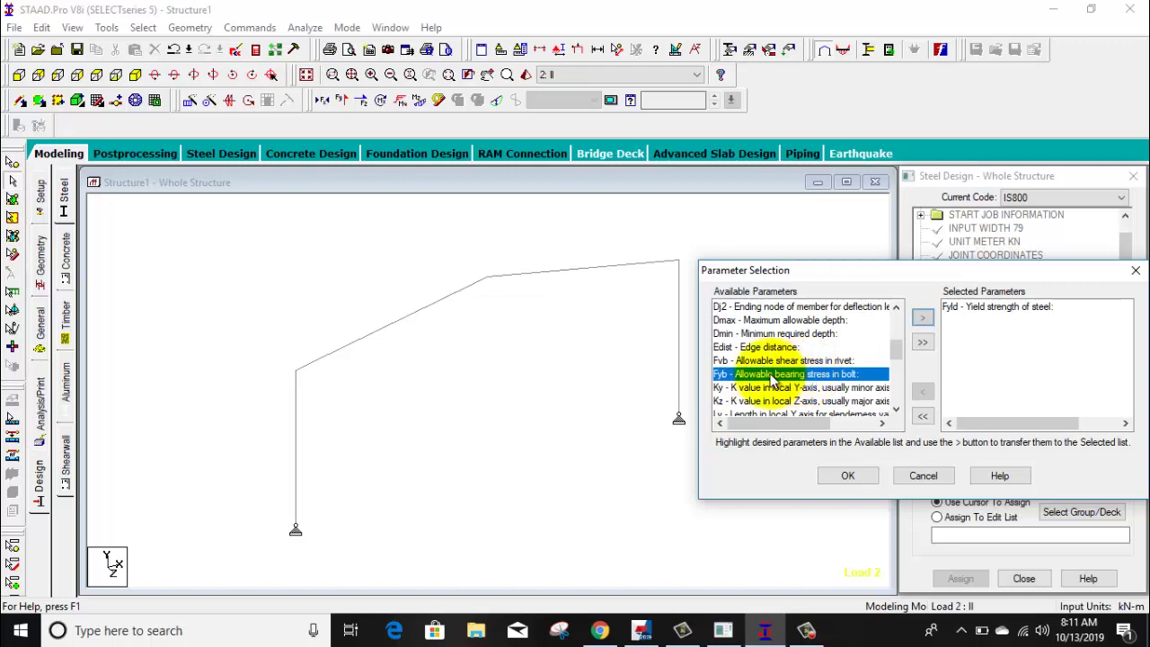
pyautogui.click(924, 318)
pyautogui.click(848, 475)
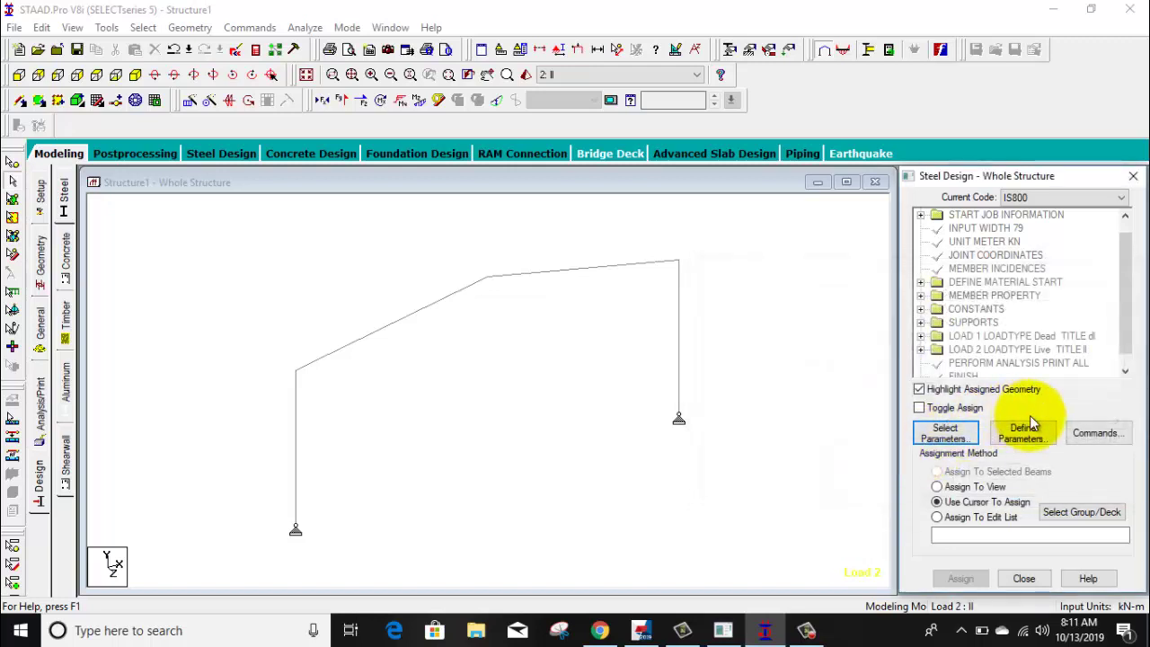
# - Define the design parameters FYB as 300000 kN/m2 and FYLD as 250000 kN/m2
pyautogui.click(1022, 434)
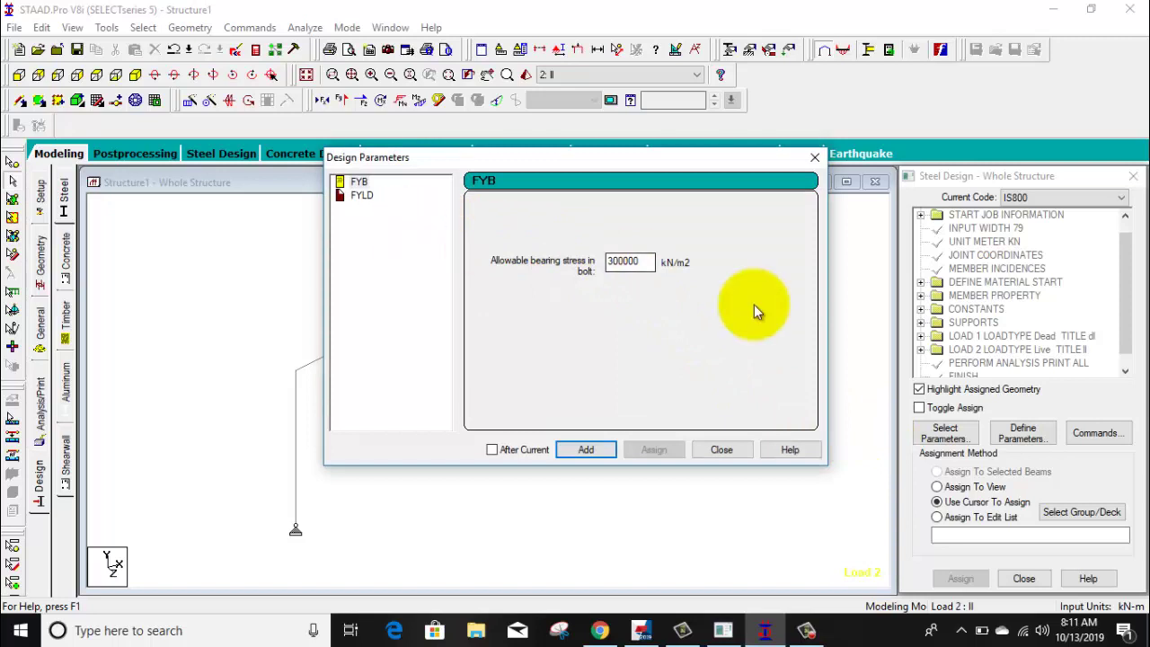
pyautogui.click(593, 451)
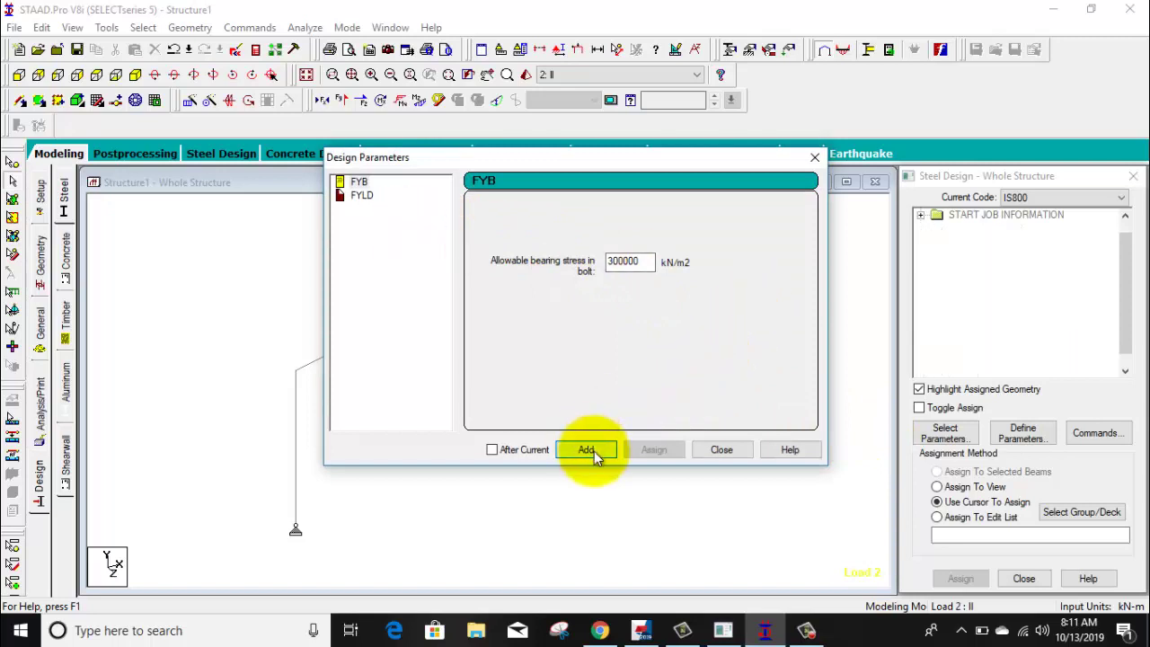
pyautogui.click(361, 195)
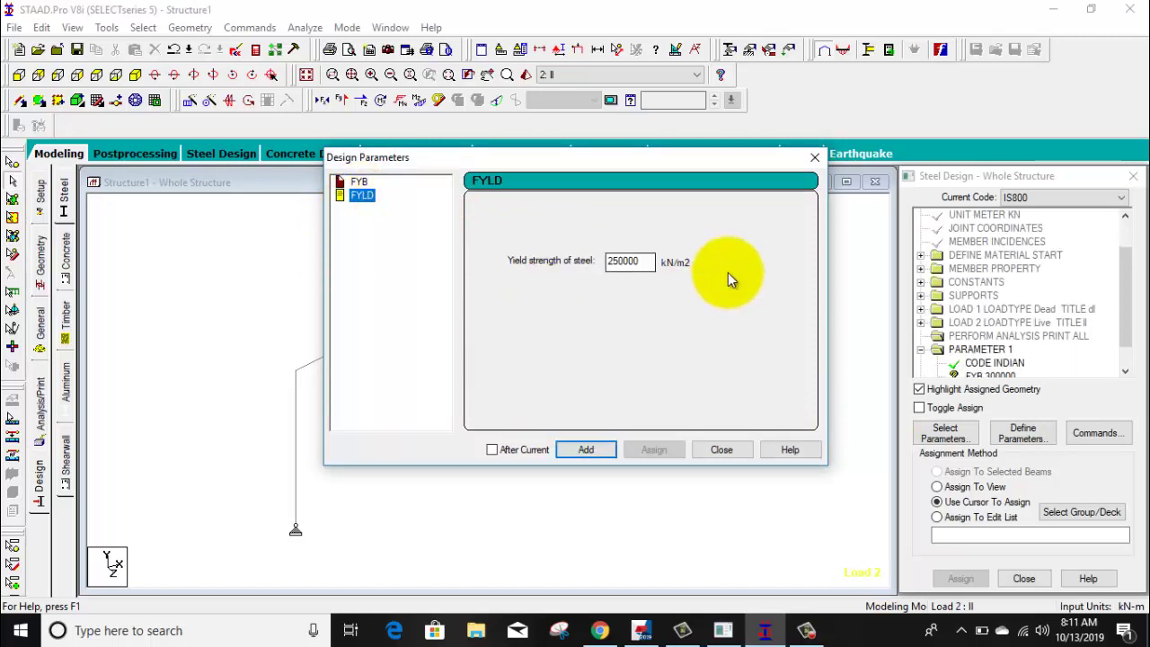
pyautogui.click(635, 263)
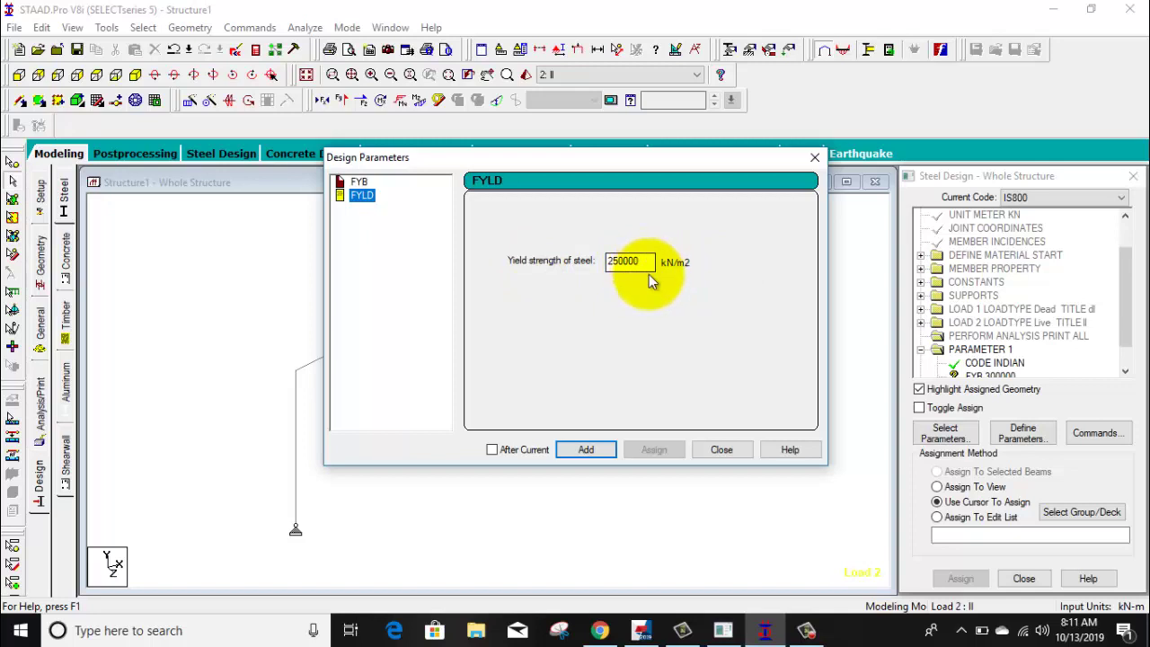
pyautogui.click(361, 195)
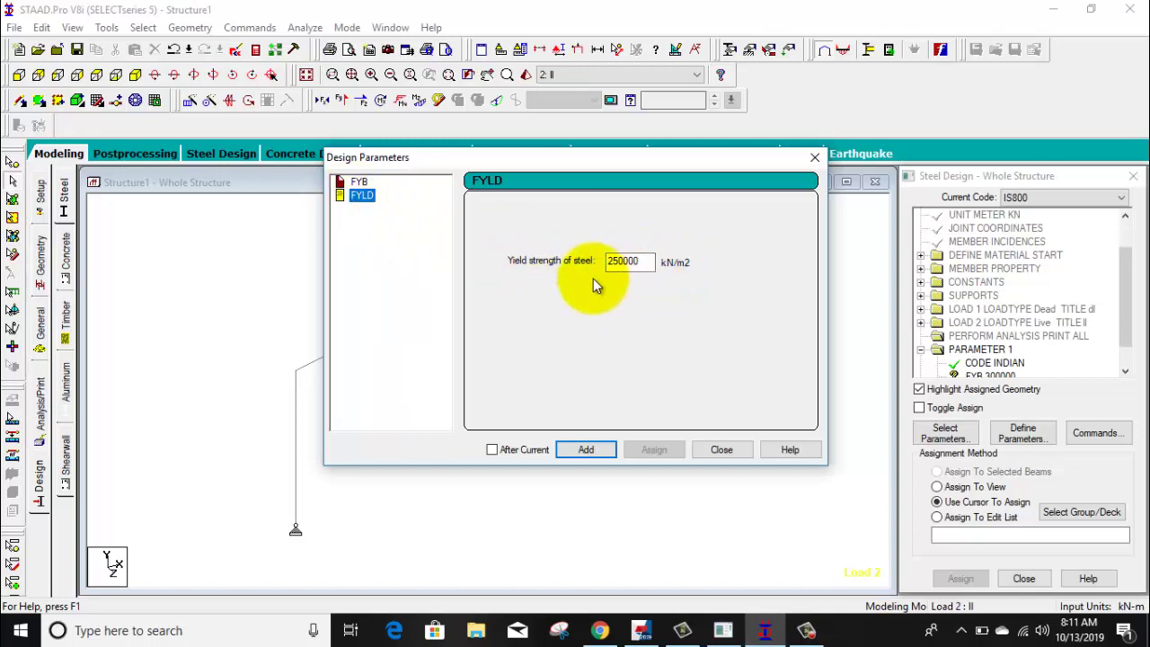
pyautogui.click(597, 451)
pyautogui.click(723, 451)
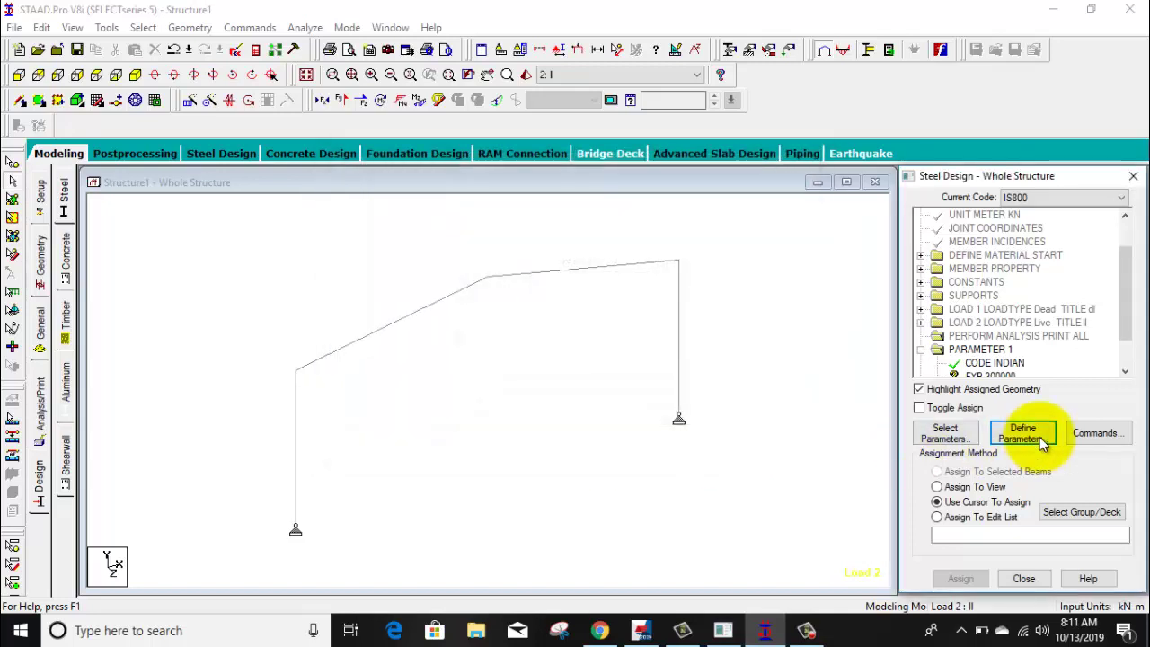
# - Add the Check Code, Member Take Off and Select design commands to the steel design
pyautogui.click(1094, 433)
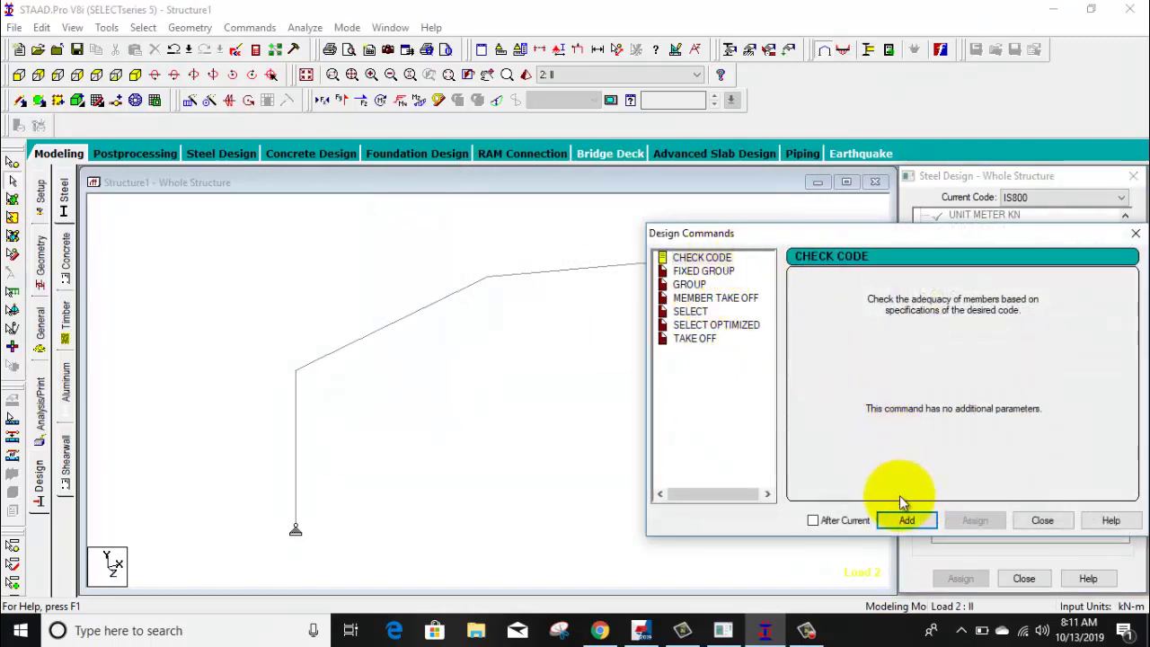
pyautogui.click(907, 521)
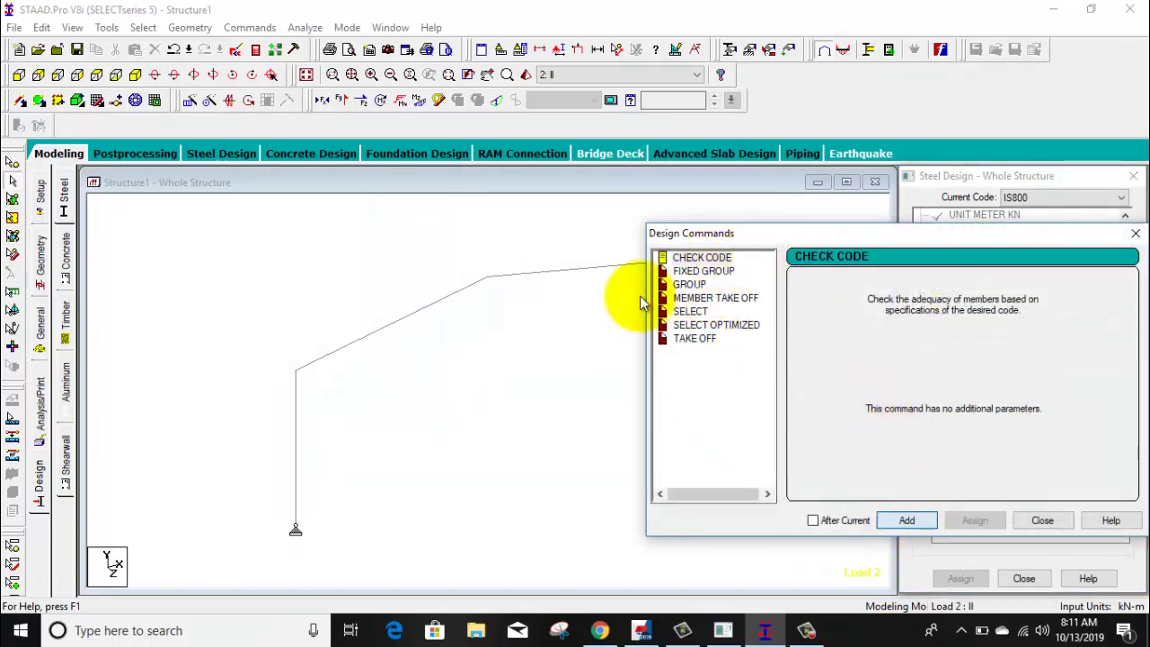
pyautogui.click(710, 298)
pyautogui.click(893, 521)
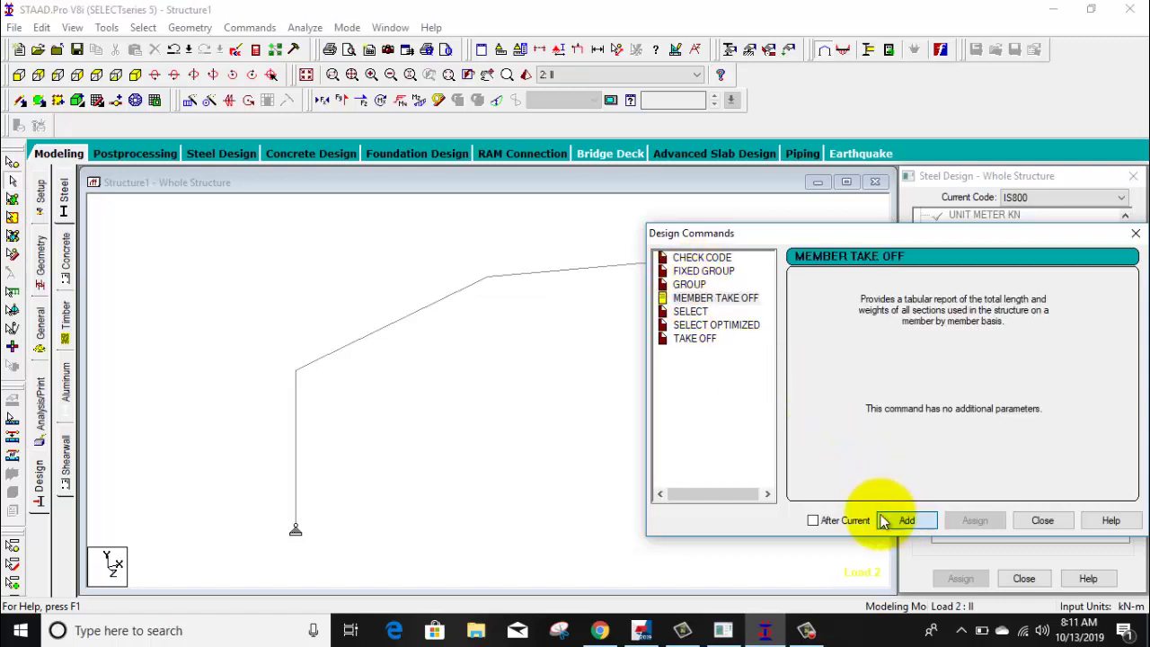
pyautogui.click(690, 311)
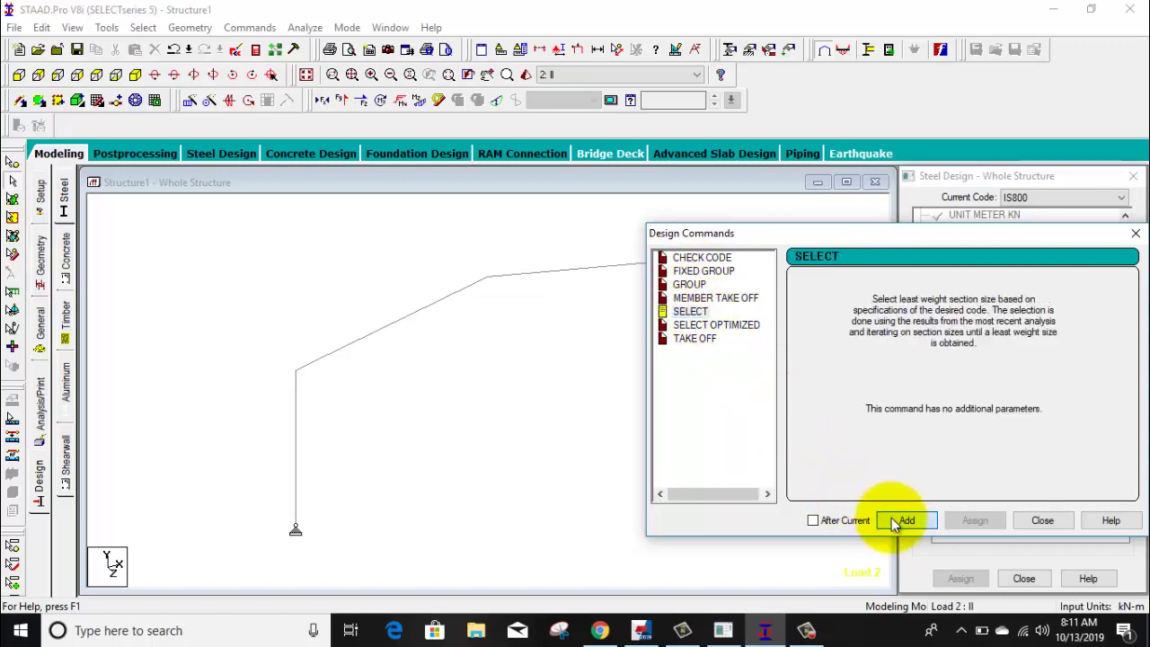
pyautogui.click(905, 521)
# - Add the Select Optimized and Take Off design commands, and close the design commands dialog
pyautogui.click(716, 324)
pyautogui.click(903, 521)
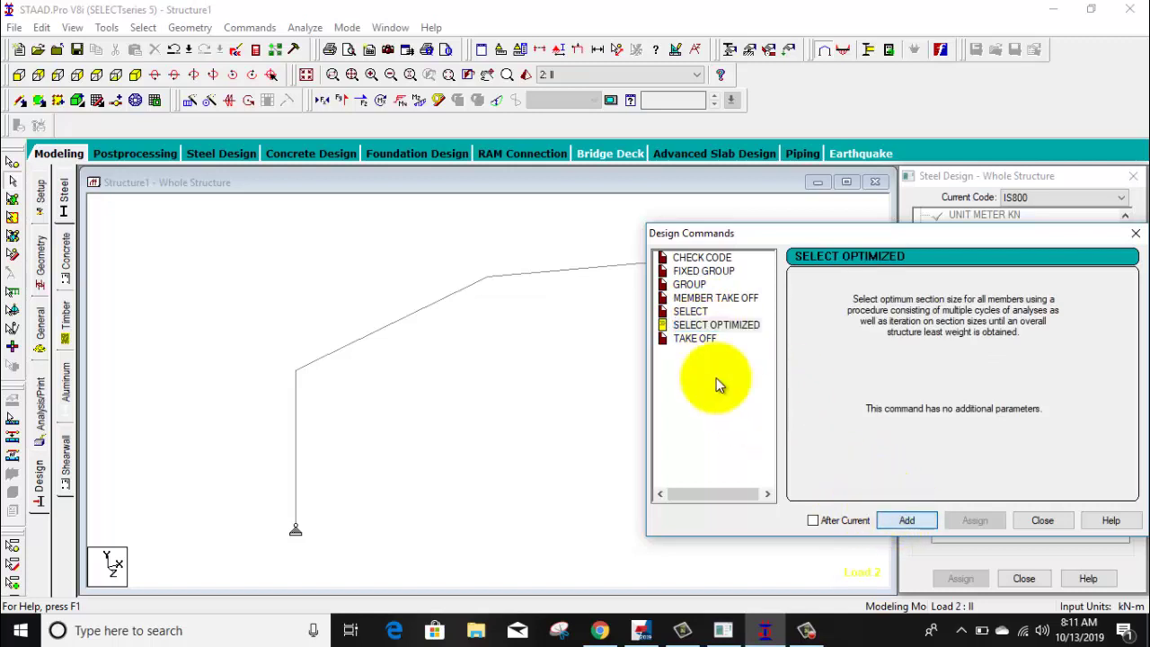
pyautogui.click(694, 339)
pyautogui.click(903, 521)
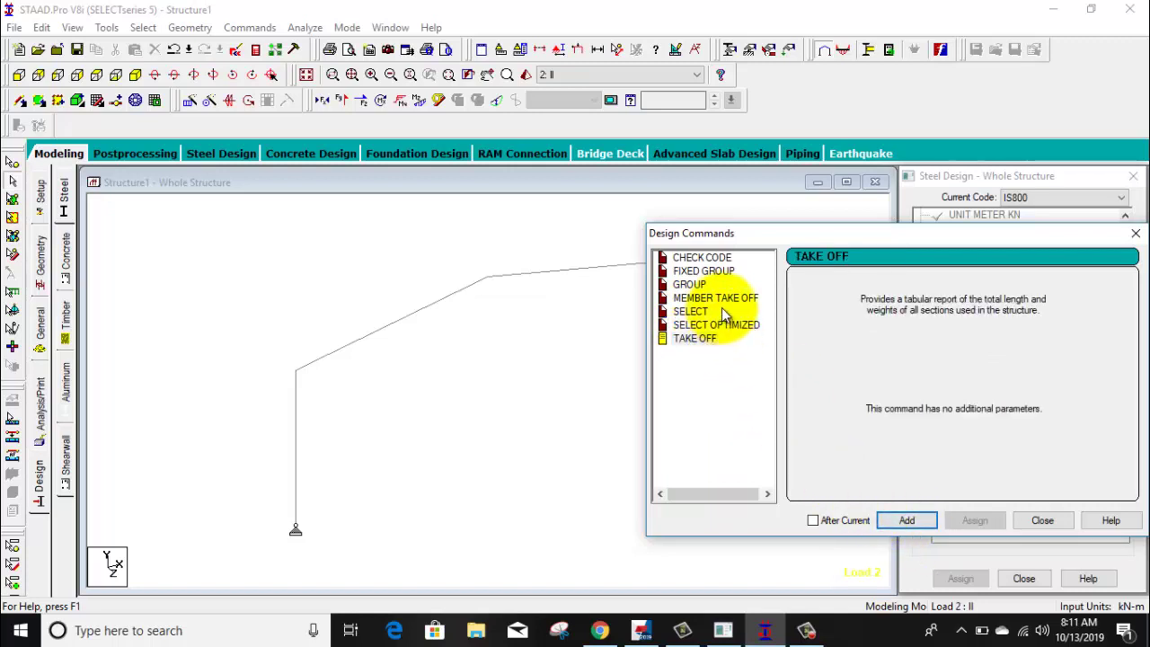
pyautogui.click(705, 260)
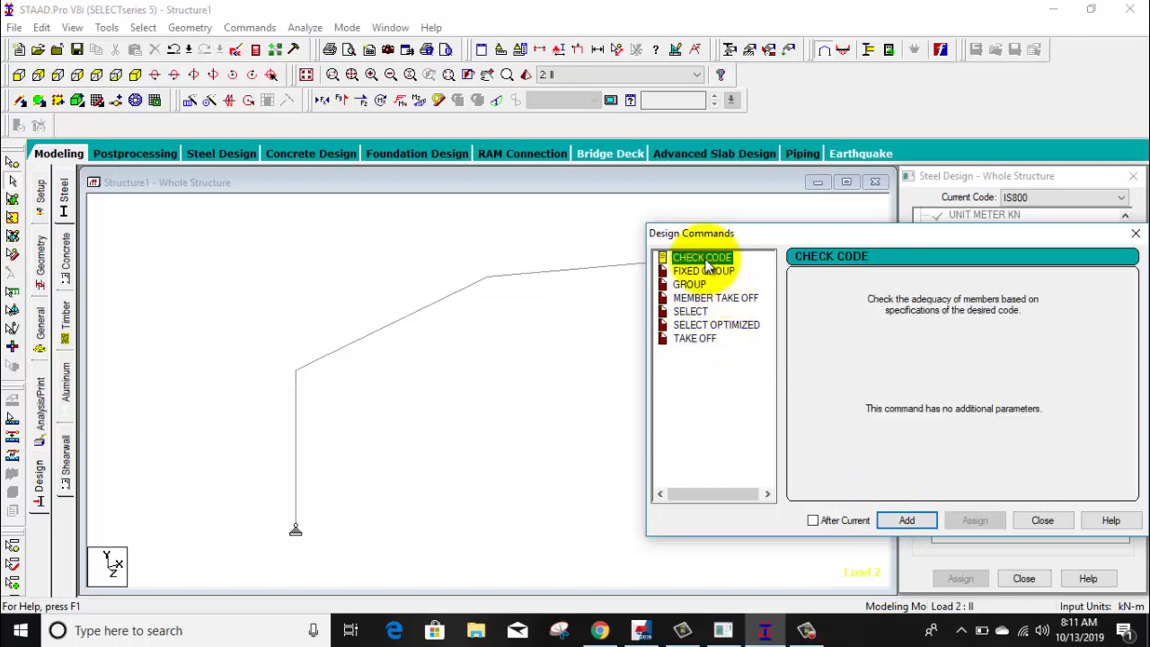
pyautogui.click(719, 300)
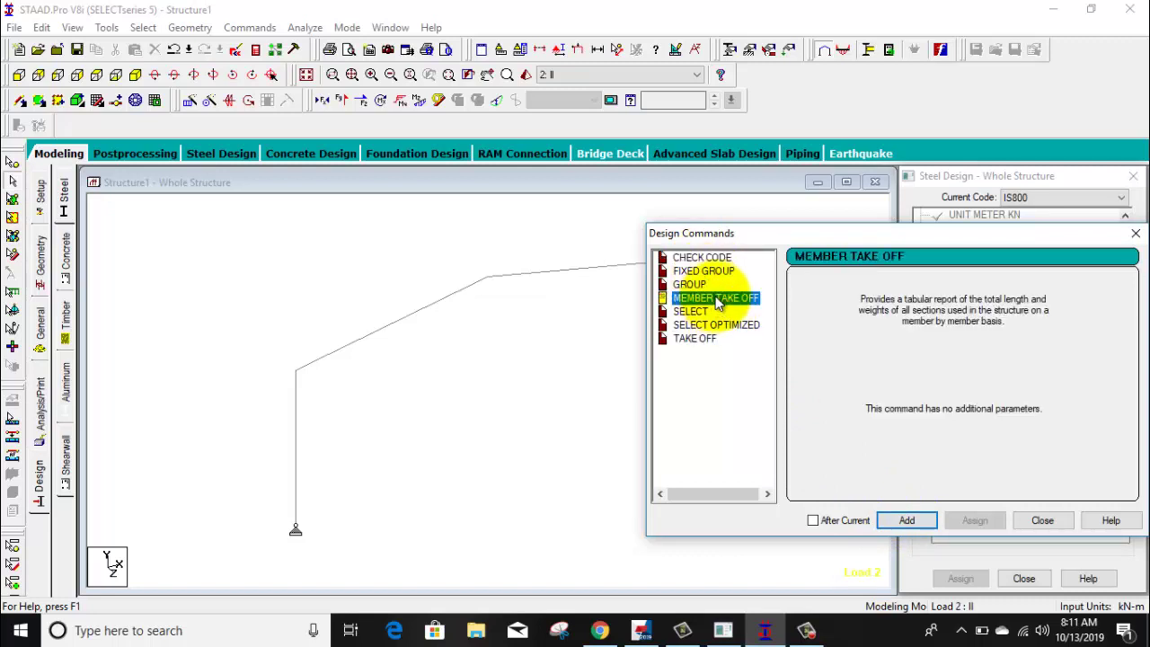
pyautogui.click(690, 312)
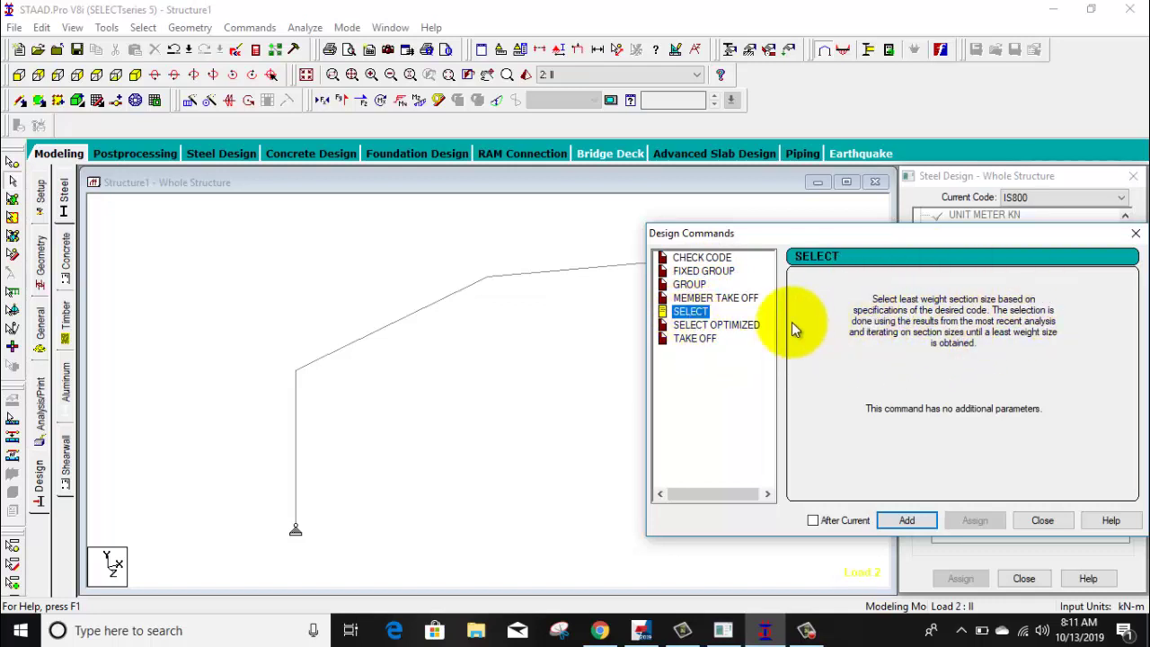
pyautogui.click(734, 326)
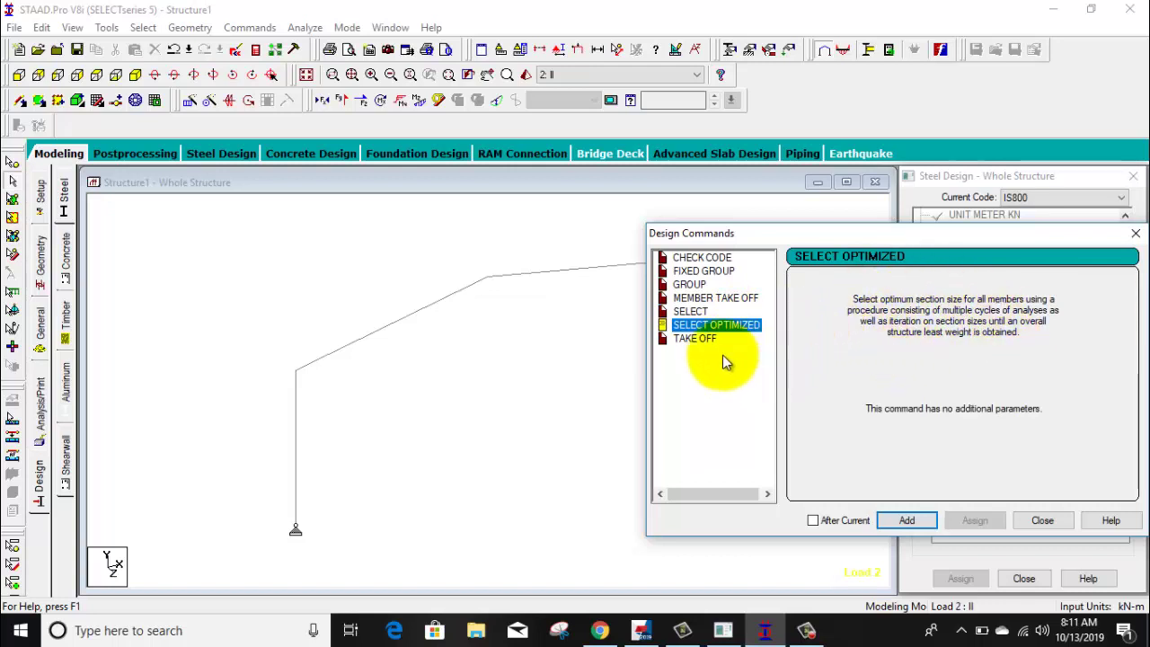
pyautogui.click(1135, 233)
# - Assign the FYB 300000 and FYLD 250000 parameters to all frame members in the view
pyautogui.scroll(-2, 1001, 322)
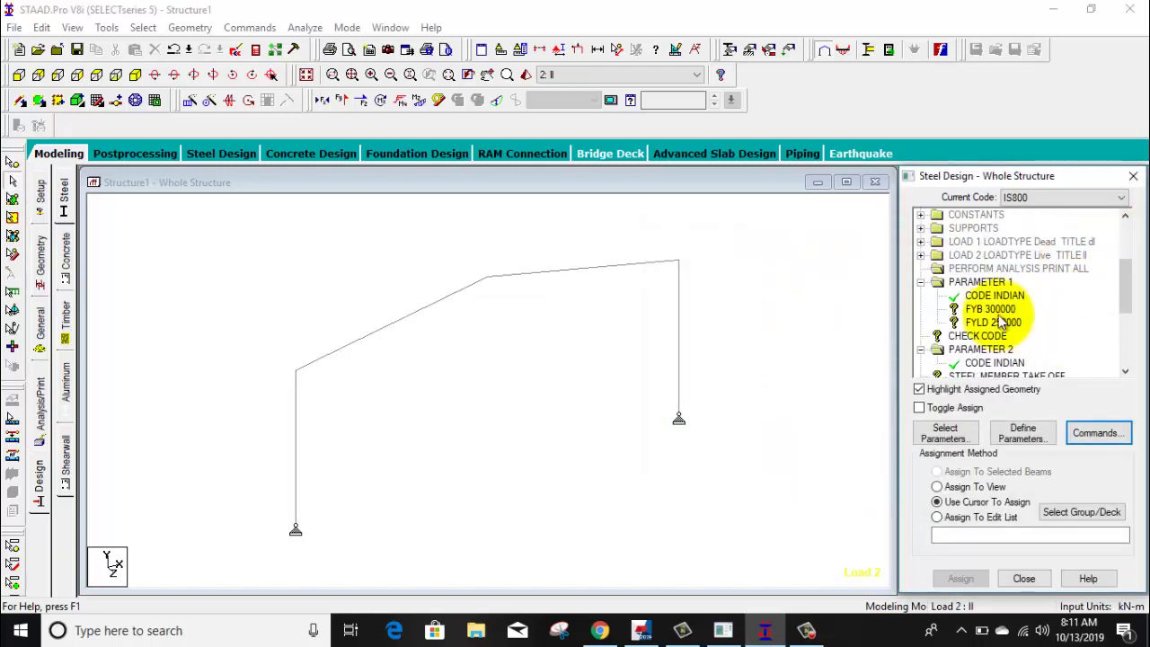
pyautogui.click(974, 486)
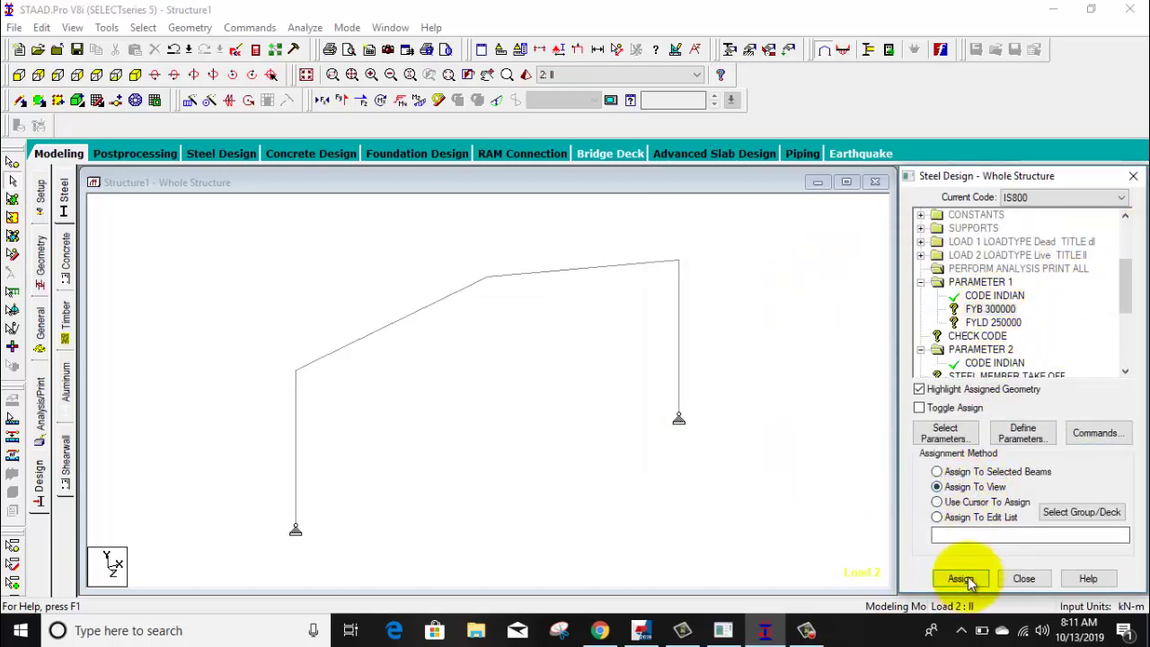
pyautogui.click(958, 578)
pyautogui.click(1033, 422)
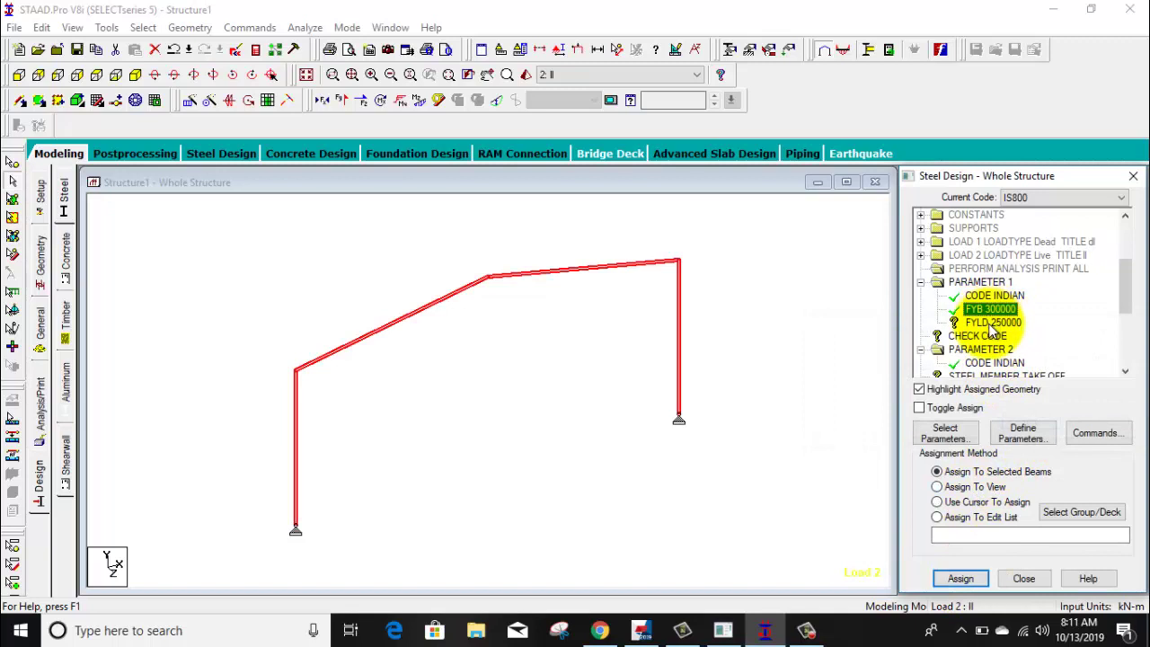
pyautogui.click(993, 321)
pyautogui.click(936, 486)
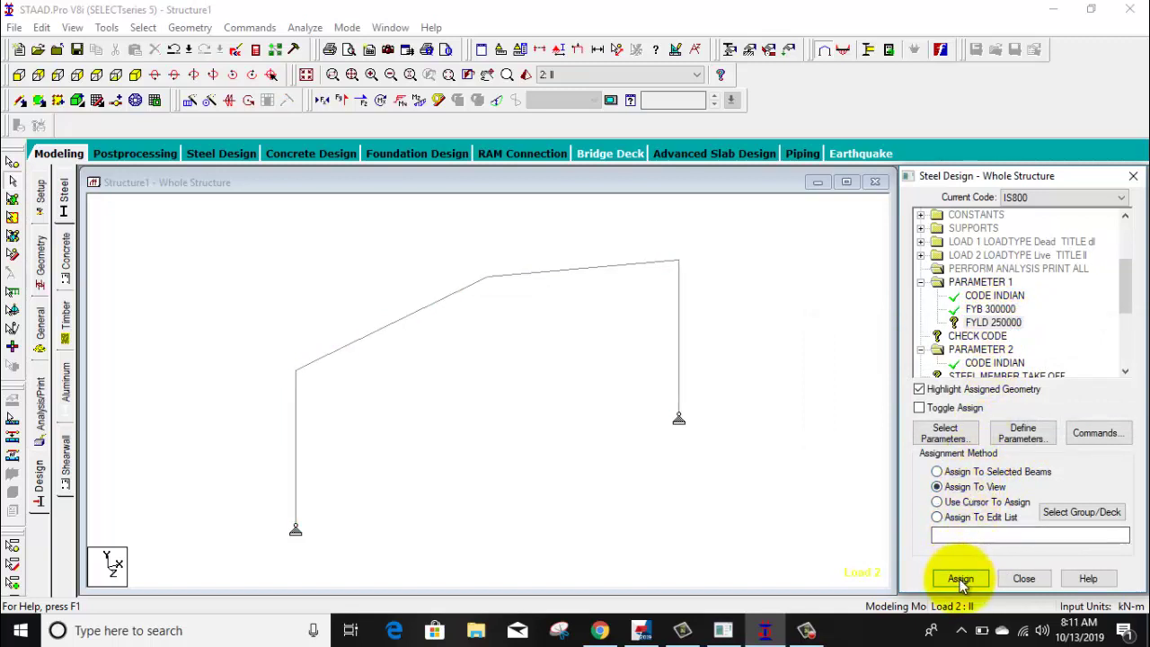
pyautogui.click(960, 578)
pyautogui.click(1031, 423)
# - Assign the Check Code and Steel Member Take Off commands to all frame members in the view
pyautogui.click(976, 308)
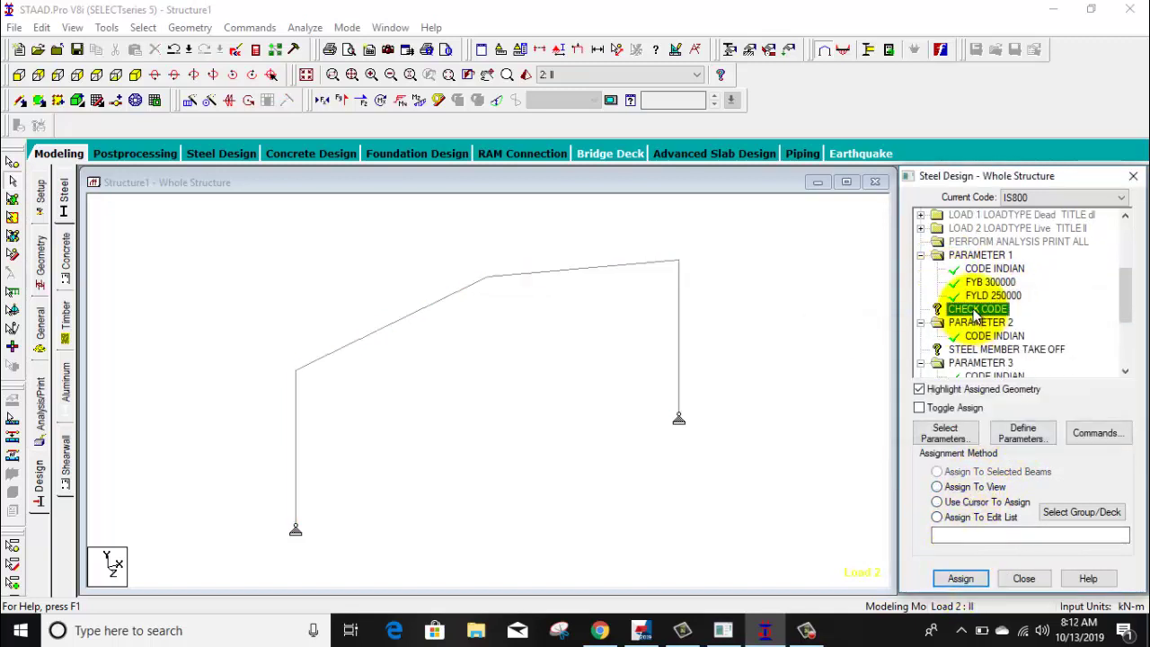
pyautogui.click(936, 486)
pyautogui.click(960, 579)
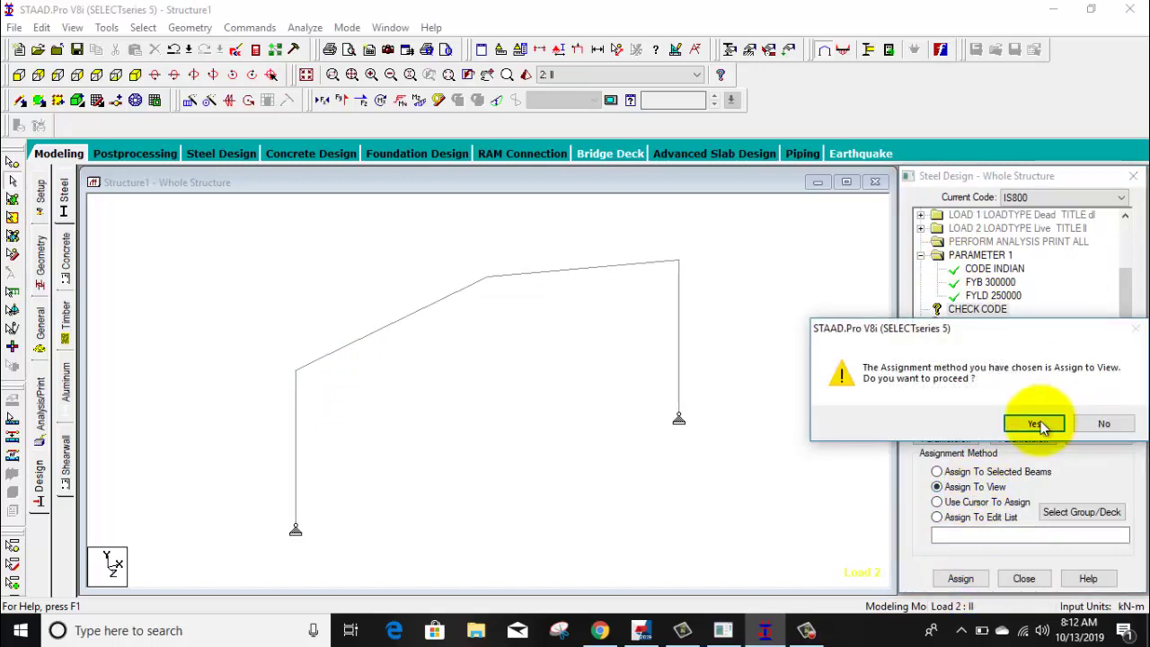
pyautogui.click(1035, 424)
pyautogui.click(977, 308)
pyautogui.click(959, 504)
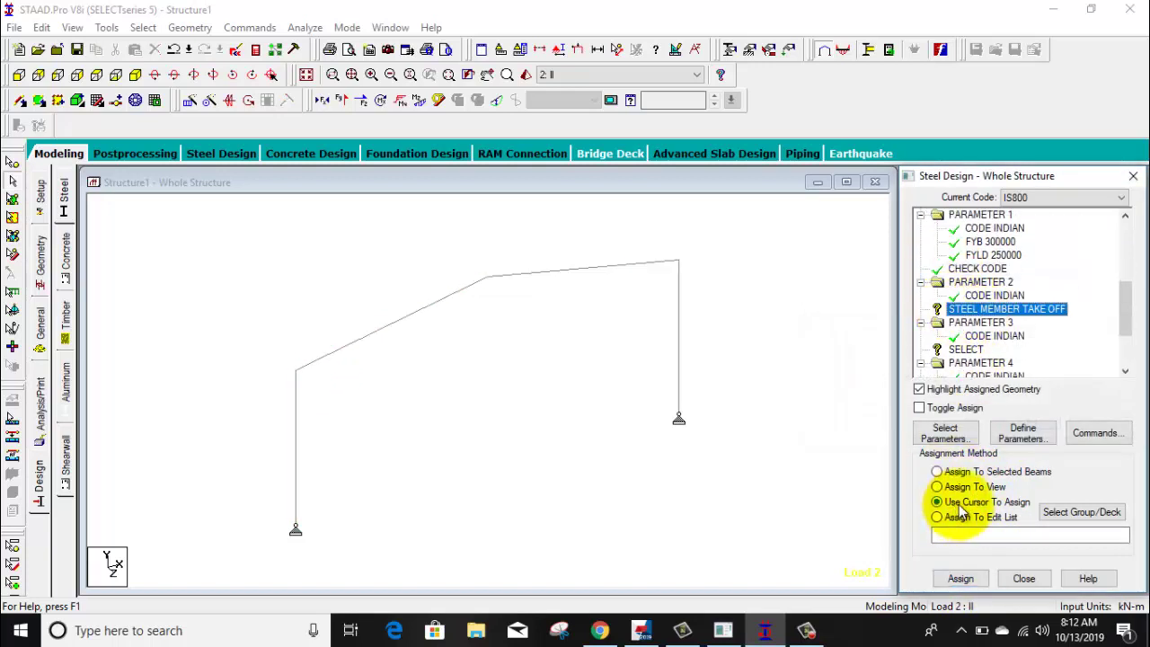
pyautogui.click(937, 486)
pyautogui.click(960, 579)
pyautogui.click(1031, 422)
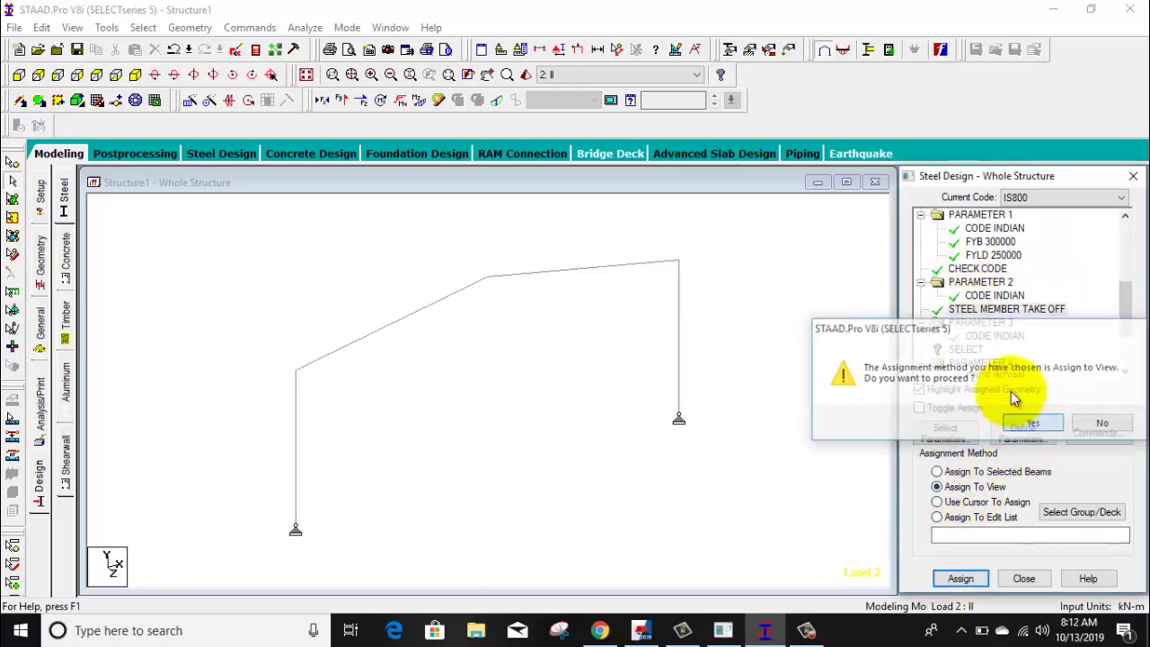
# - Assign the Select and Steel Take Off commands to all frame members in the view
pyautogui.click(965, 321)
pyautogui.click(977, 505)
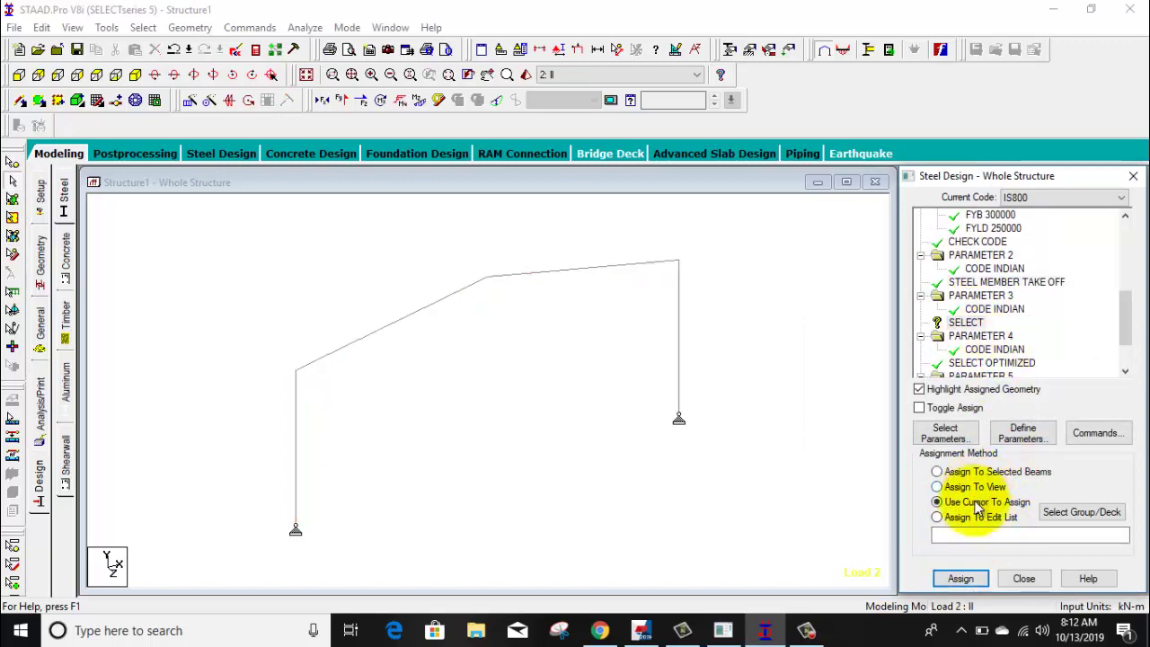
pyautogui.click(936, 486)
pyautogui.click(960, 578)
pyautogui.click(1027, 420)
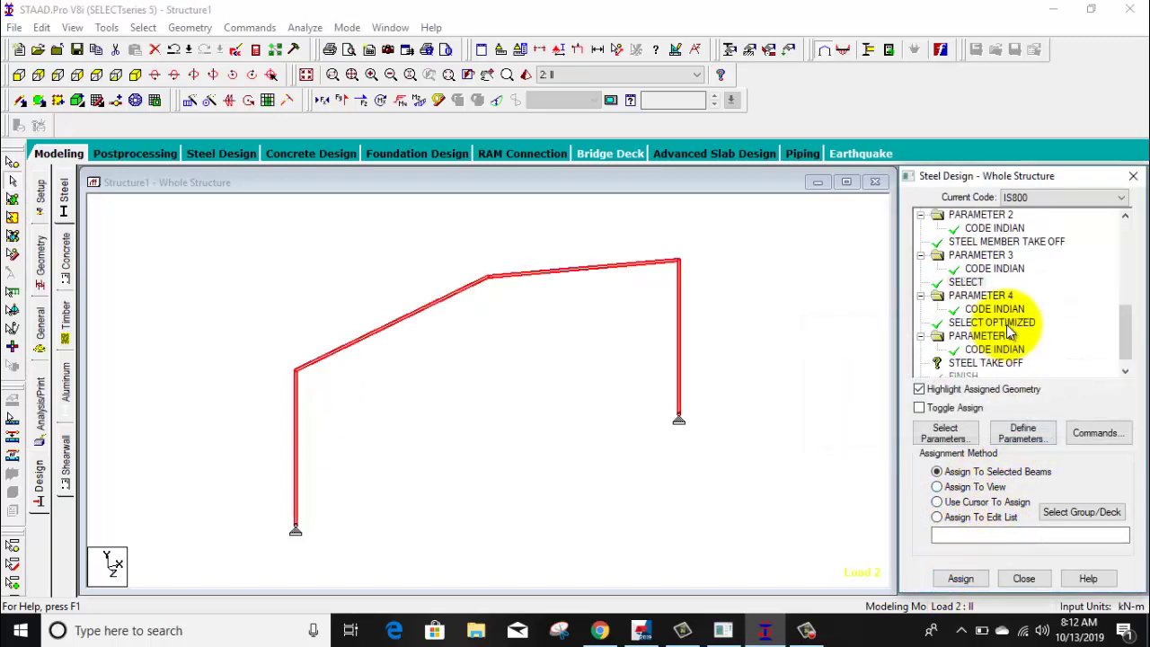
pyautogui.click(988, 352)
pyautogui.click(936, 486)
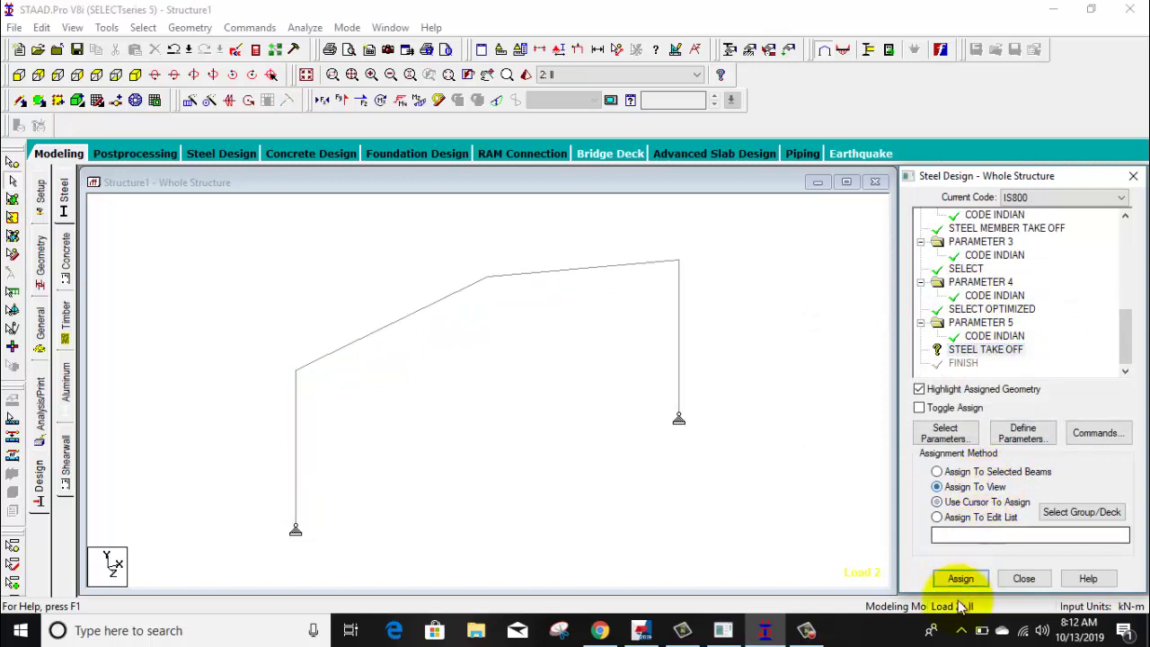
pyautogui.click(960, 579)
pyautogui.click(1013, 423)
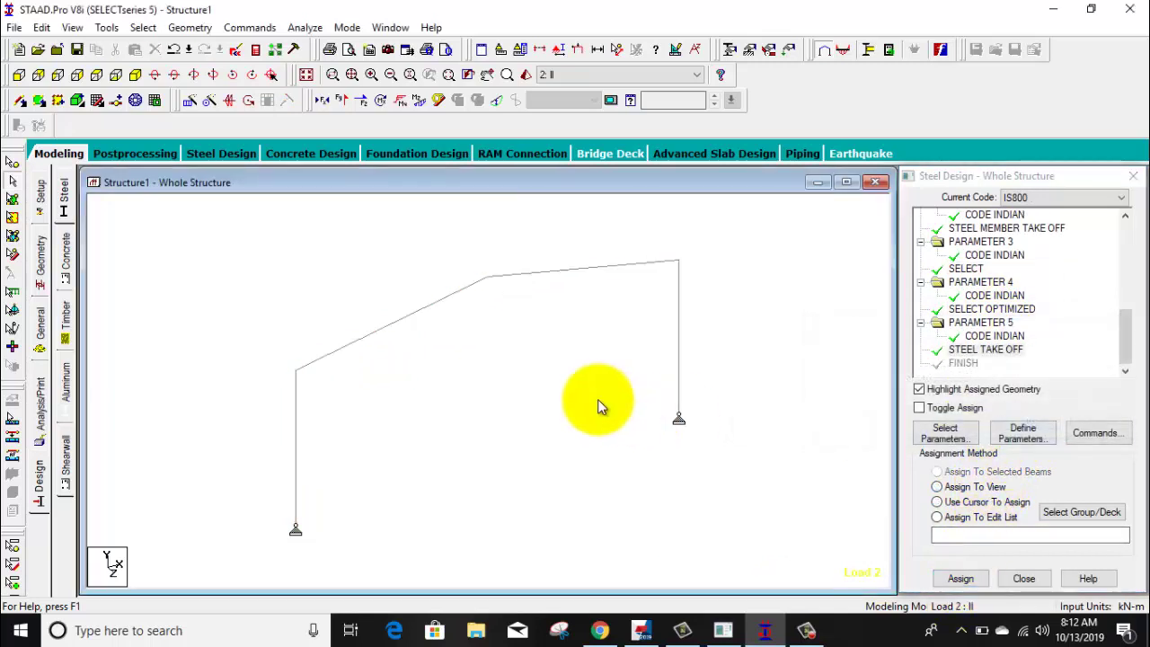
# - Run the analysis and steel design, proceeding without a re-analysis instruction, and open the output file
pyautogui.click(305, 28)
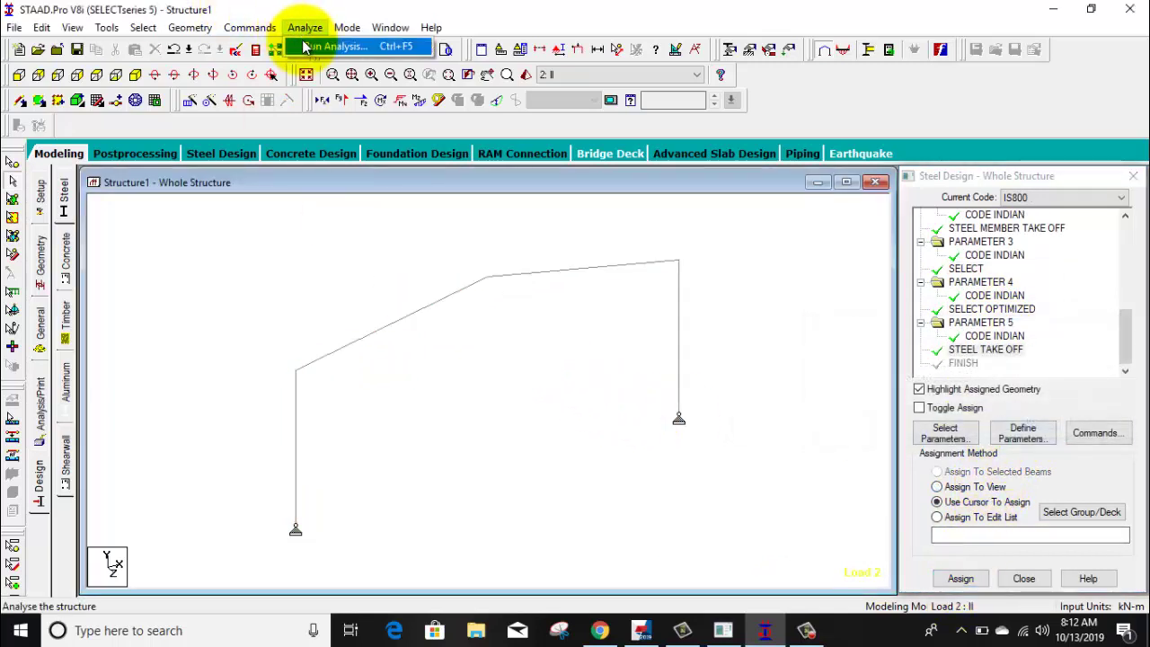
pyautogui.click(314, 45)
pyautogui.click(471, 354)
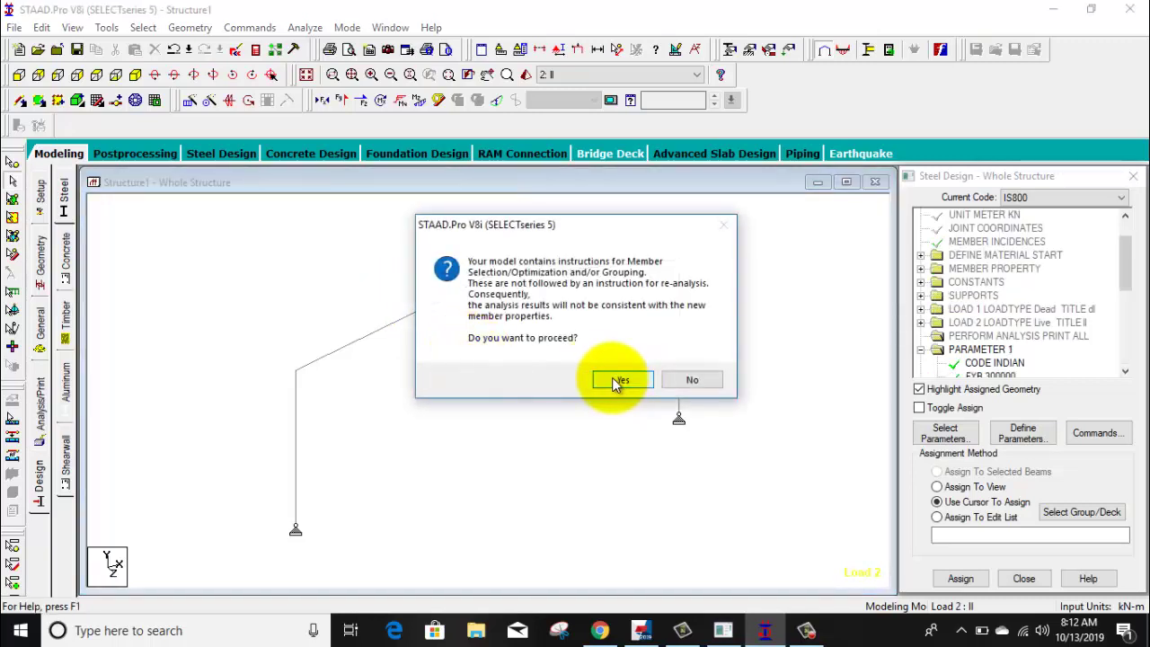
pyautogui.click(618, 380)
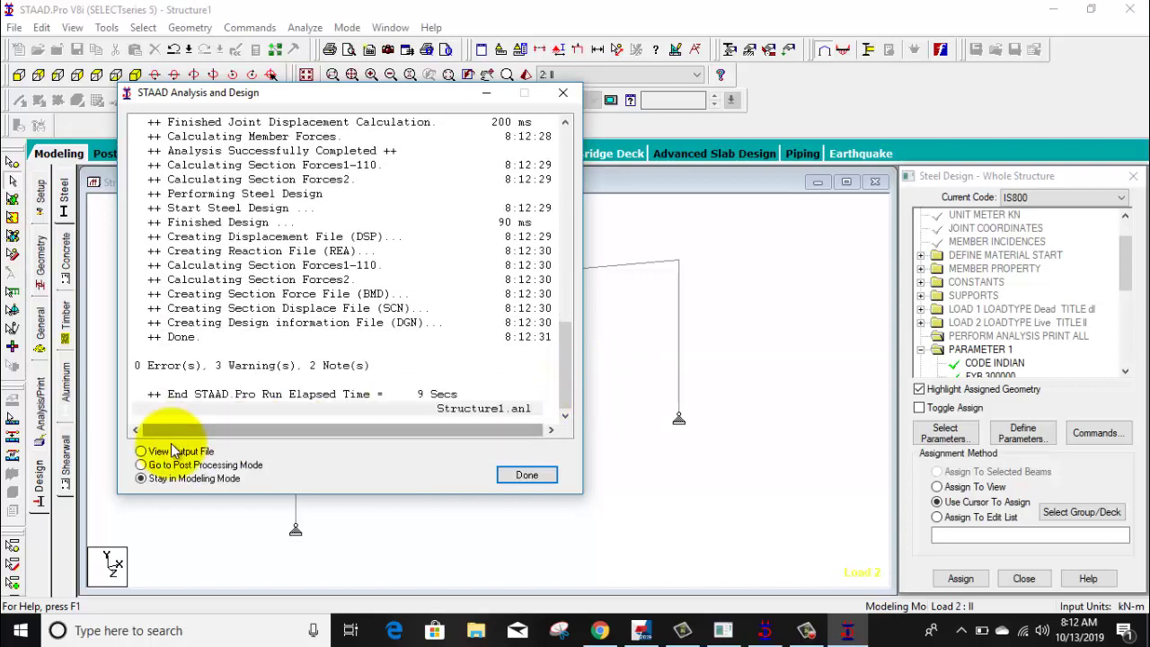
pyautogui.click(173, 453)
pyautogui.click(527, 474)
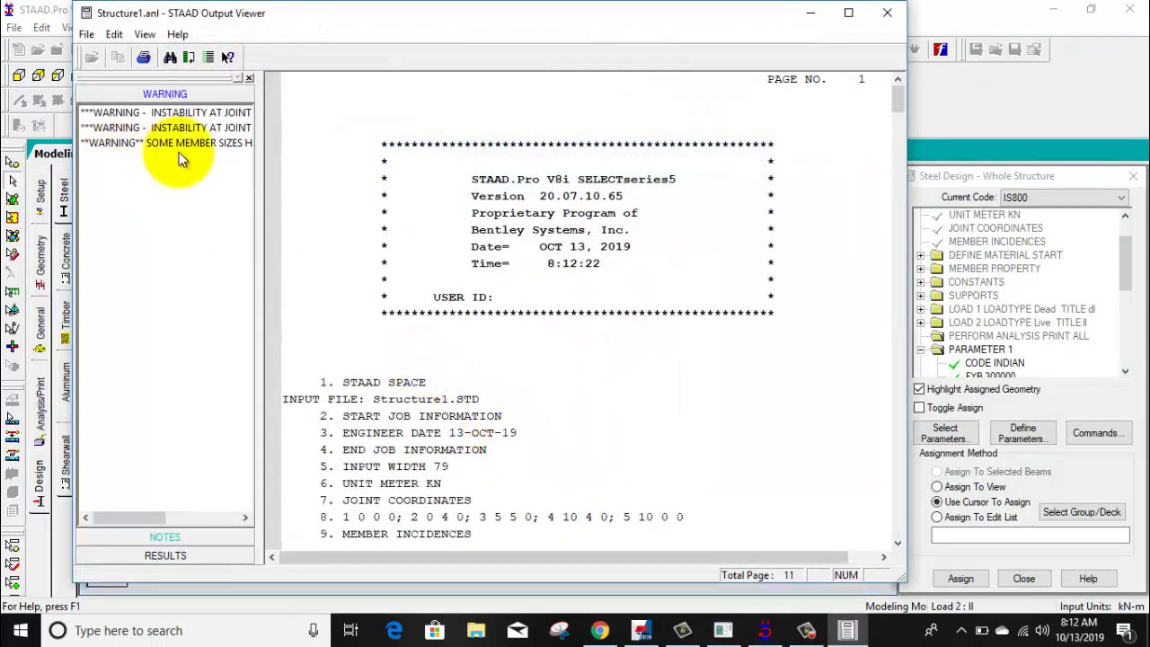
# - Examine the member sizes warning and the IS-800 code checking results for all four tapered members
pyautogui.click(184, 143)
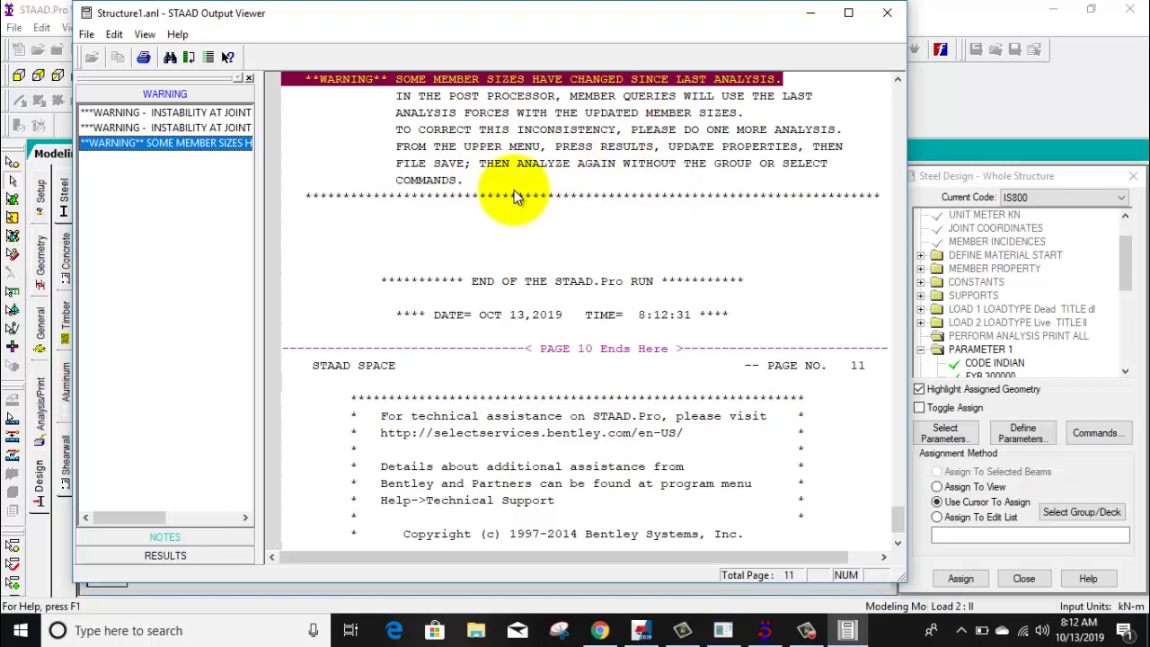
pyautogui.click(170, 556)
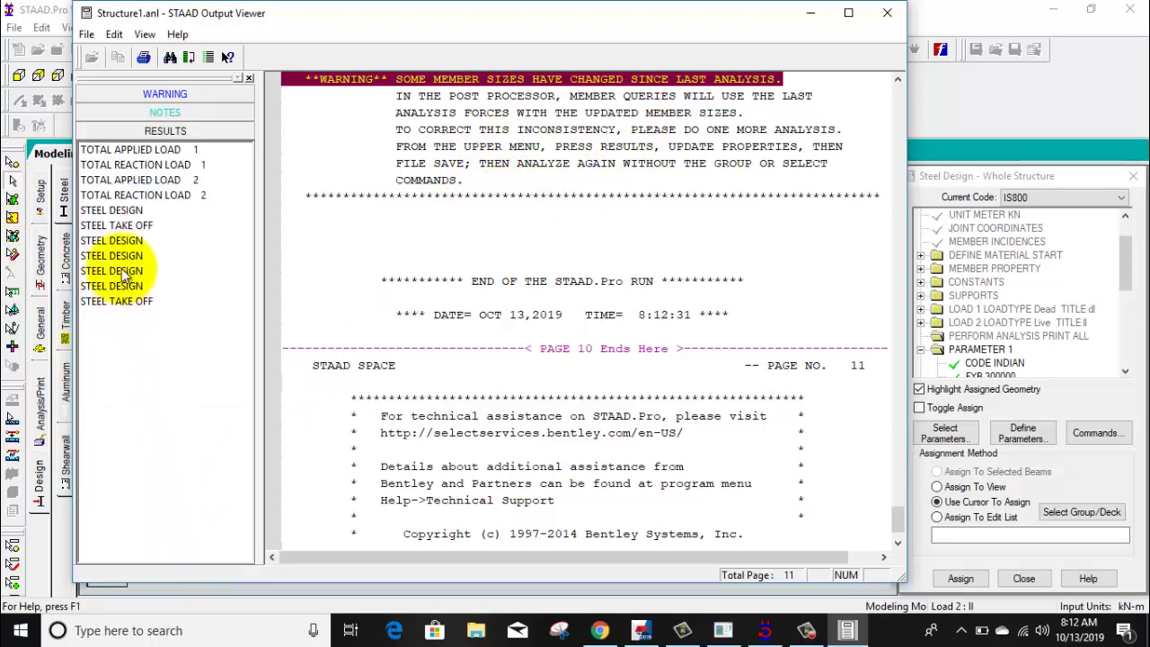
pyautogui.click(132, 213)
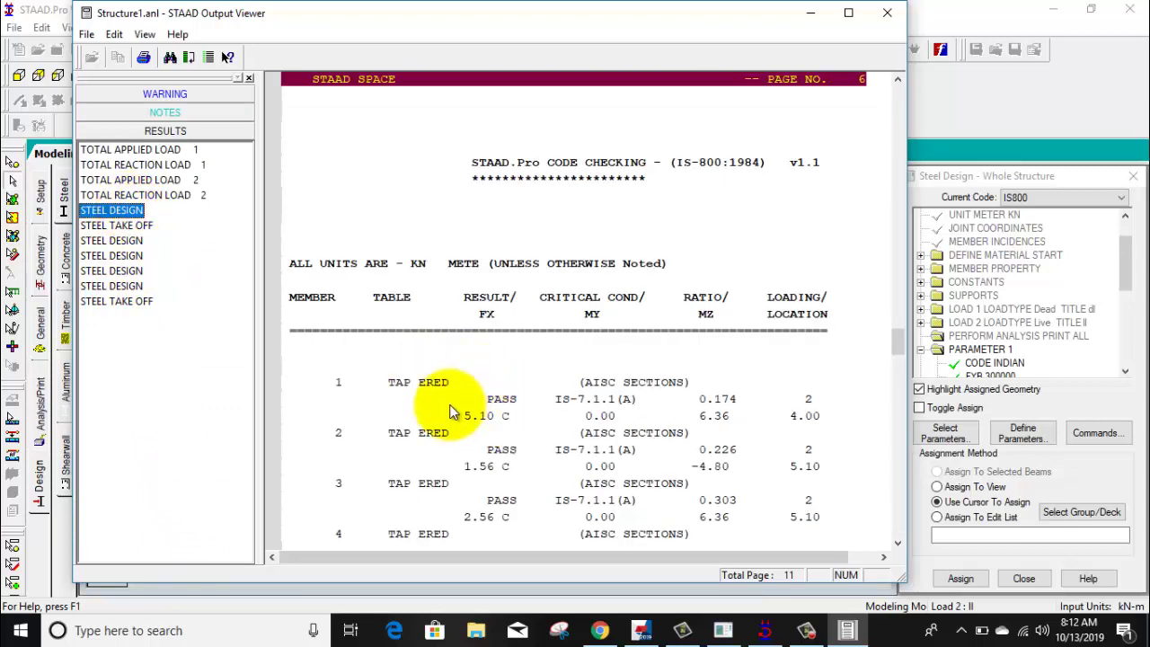
pyautogui.click(419, 384)
pyautogui.click(496, 401)
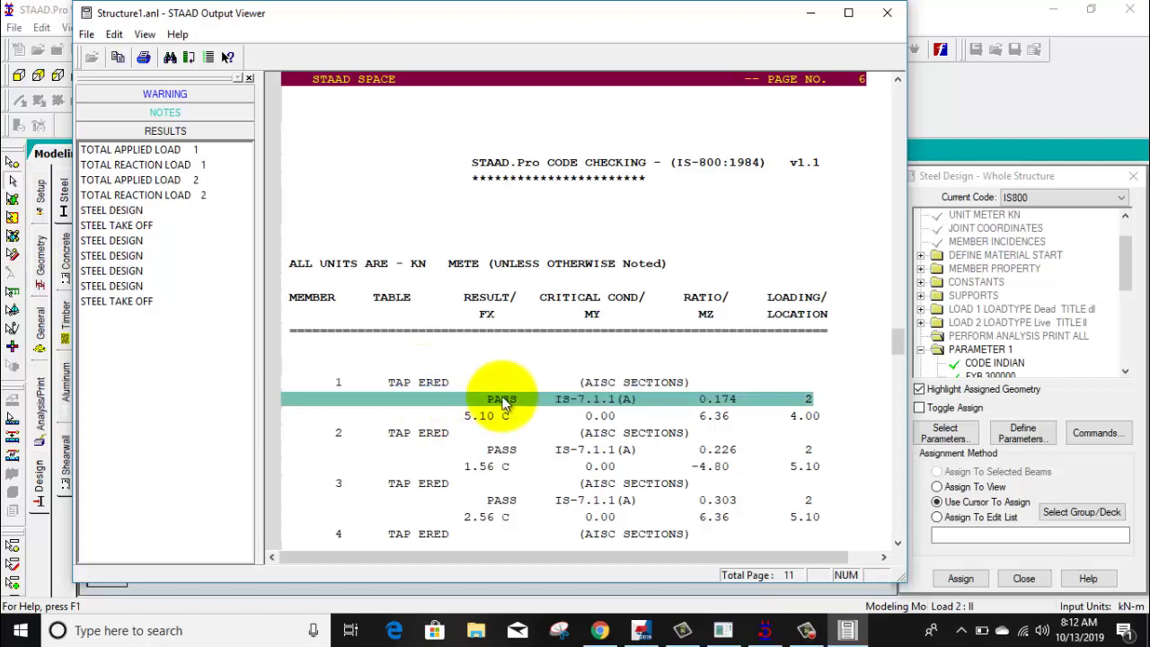
pyautogui.scroll(-2, 495, 403)
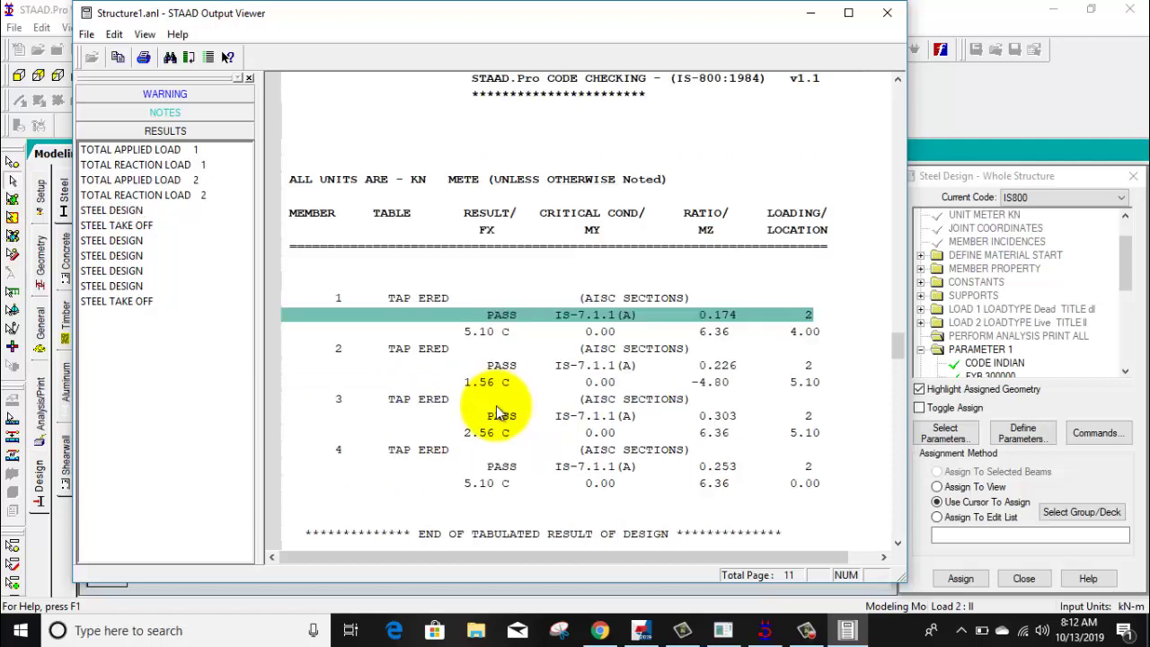
pyautogui.click(431, 353)
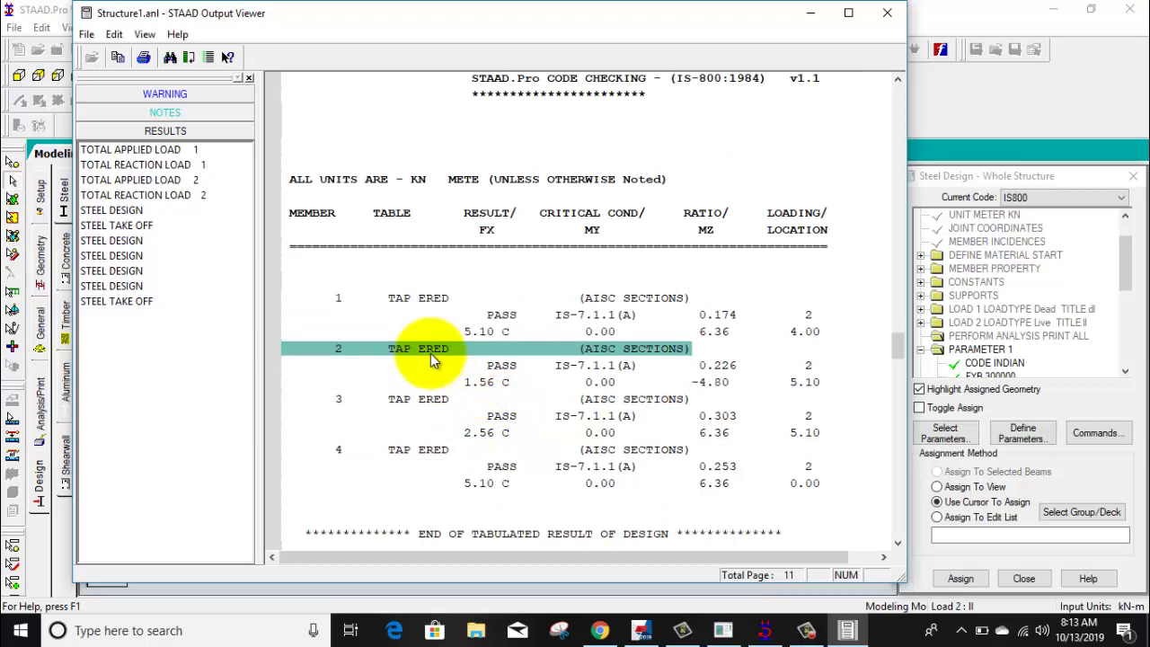
pyautogui.click(494, 386)
pyautogui.scroll(-2, 491, 396)
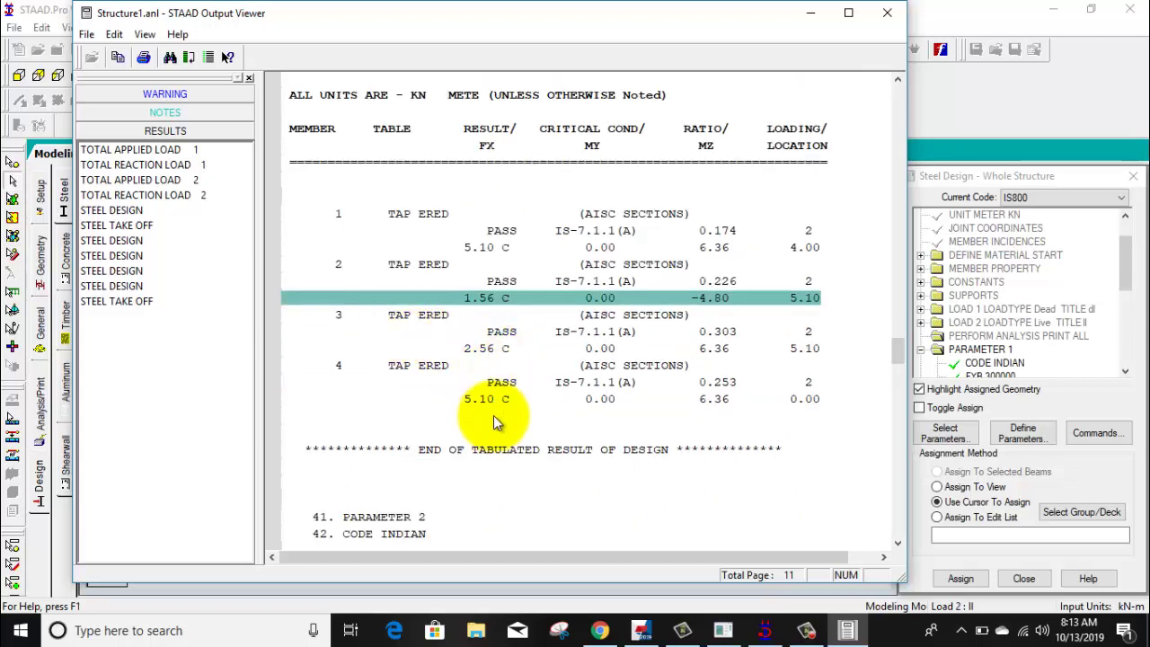
# - Examine the steel take-off weights and the member selection results, and close the output viewer
pyautogui.scroll(-8, 499, 409)
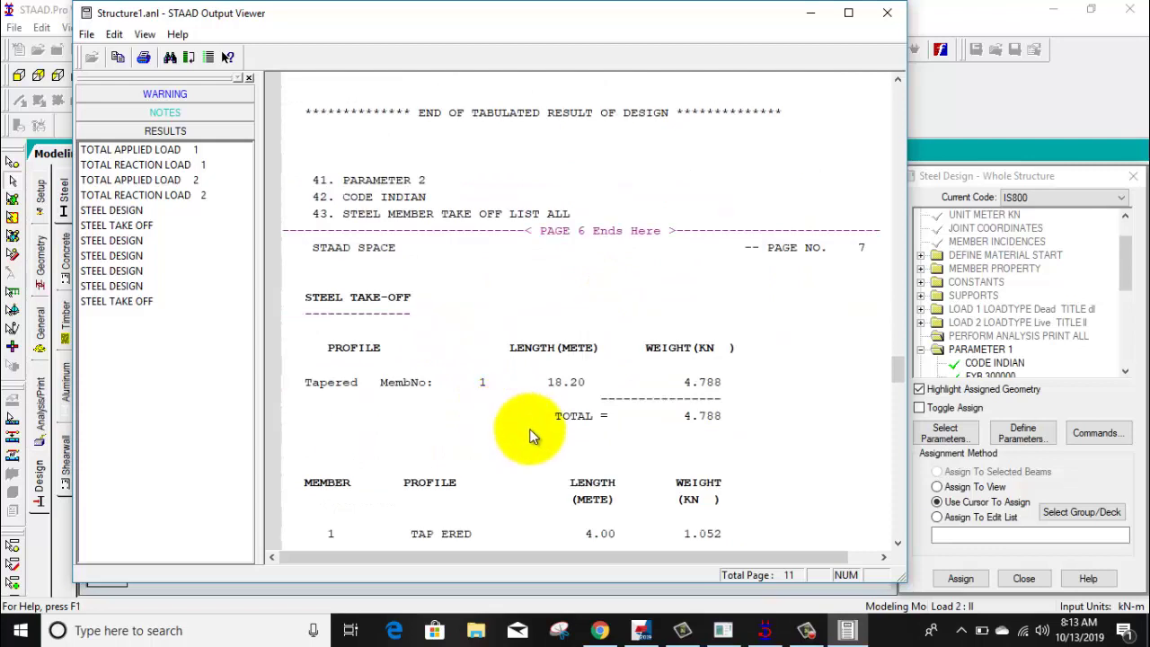
pyautogui.click(685, 422)
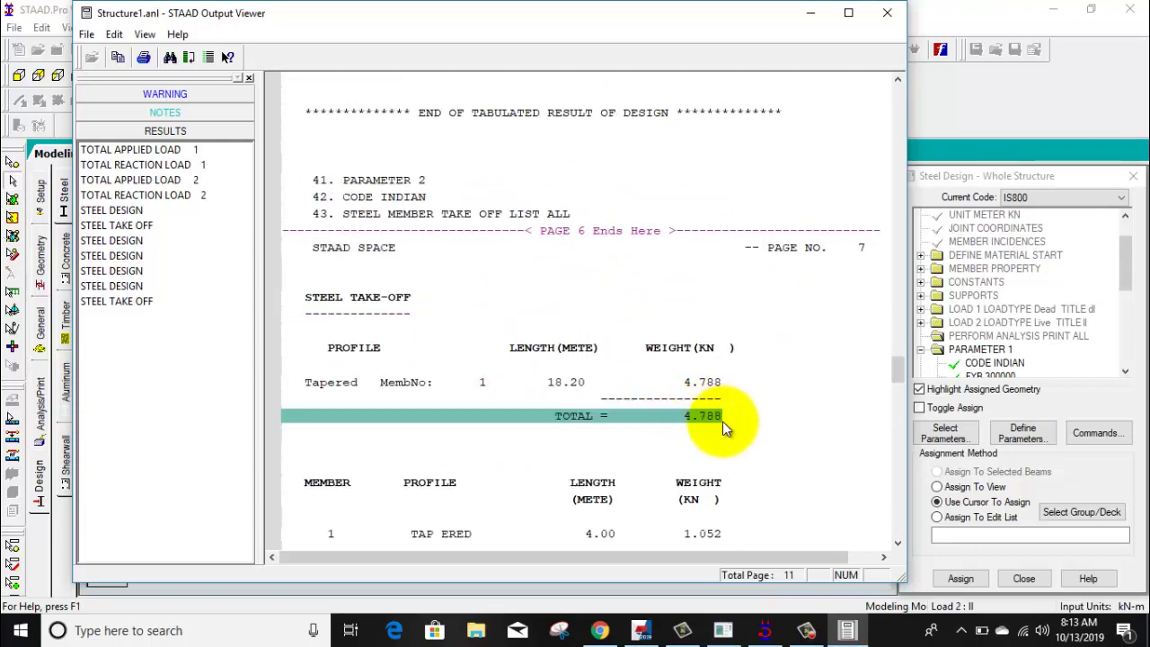
pyautogui.scroll(-3, 592, 395)
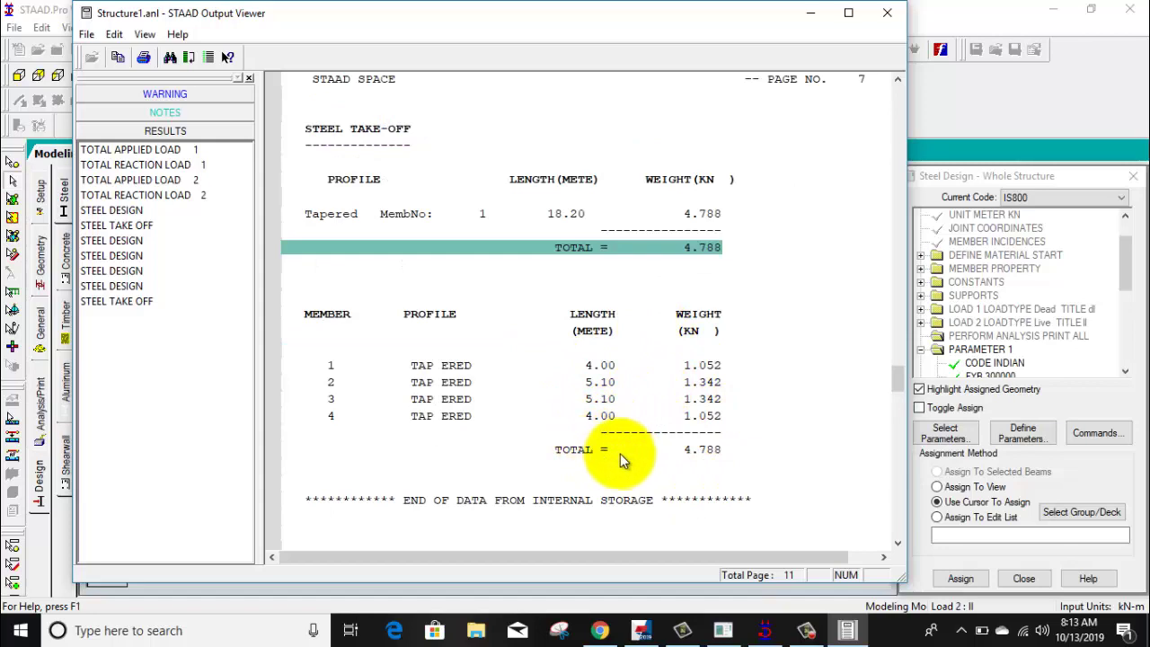
pyautogui.scroll(-10, 618, 453)
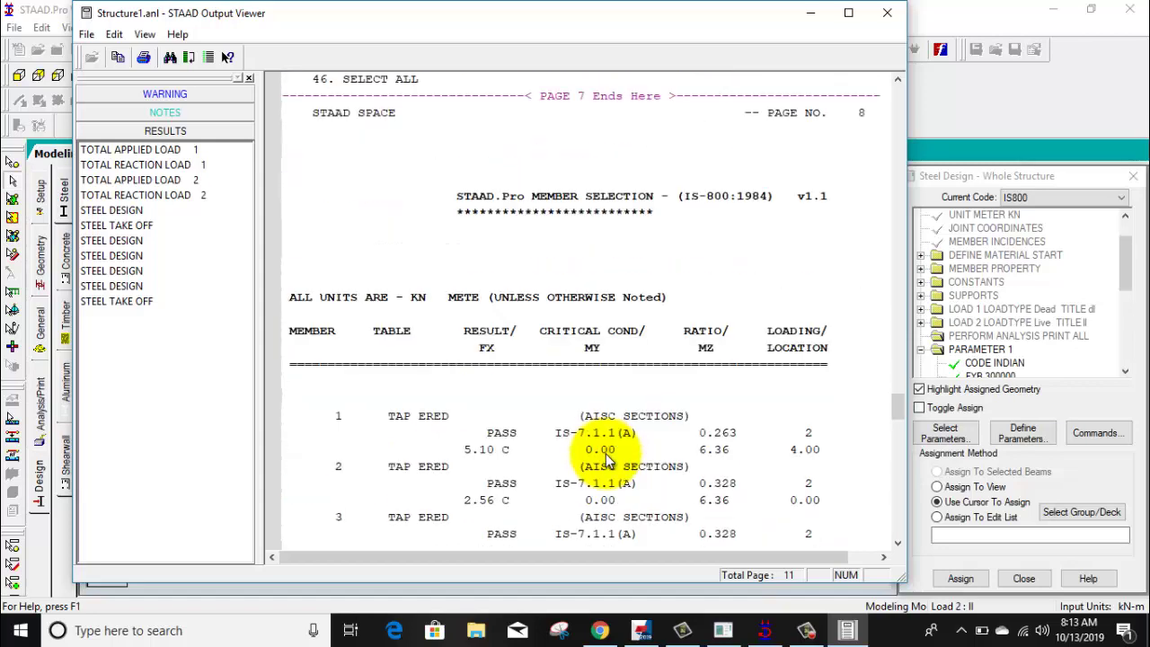
pyautogui.scroll(-14, 606, 455)
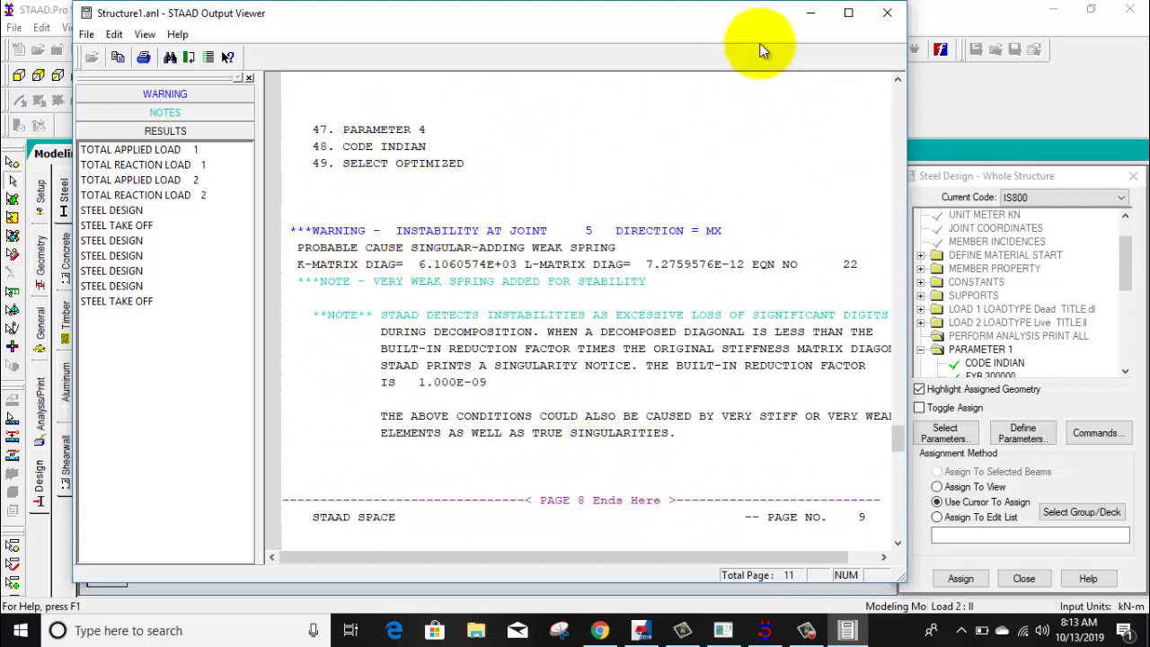
pyautogui.click(848, 15)
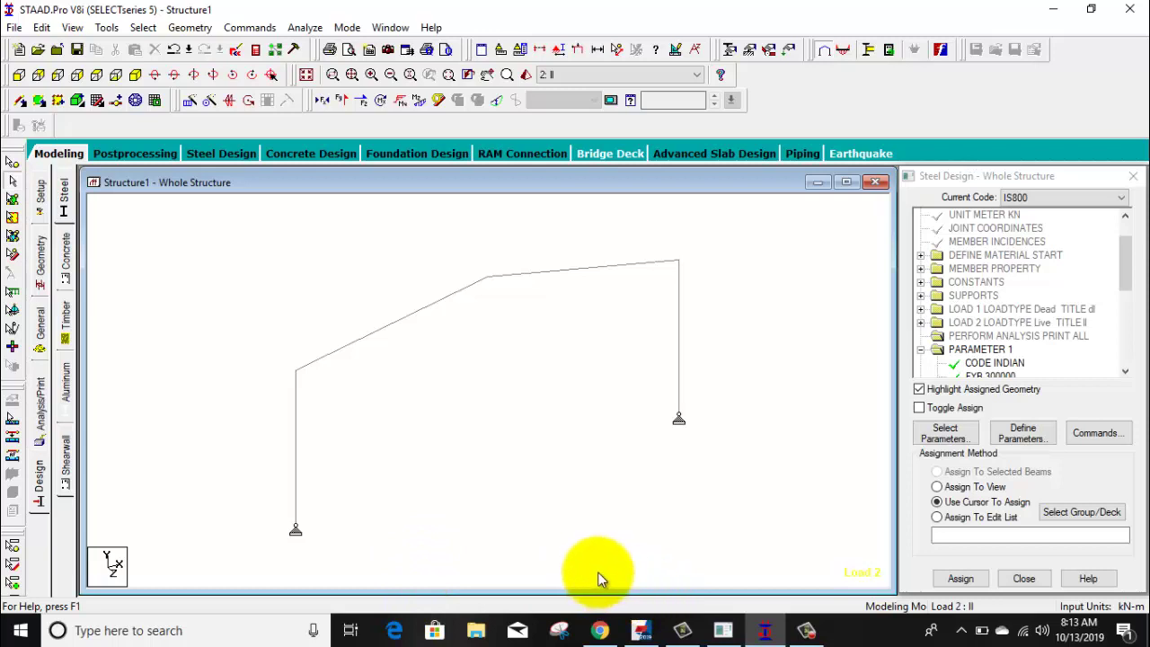
pyautogui.click(805, 634)
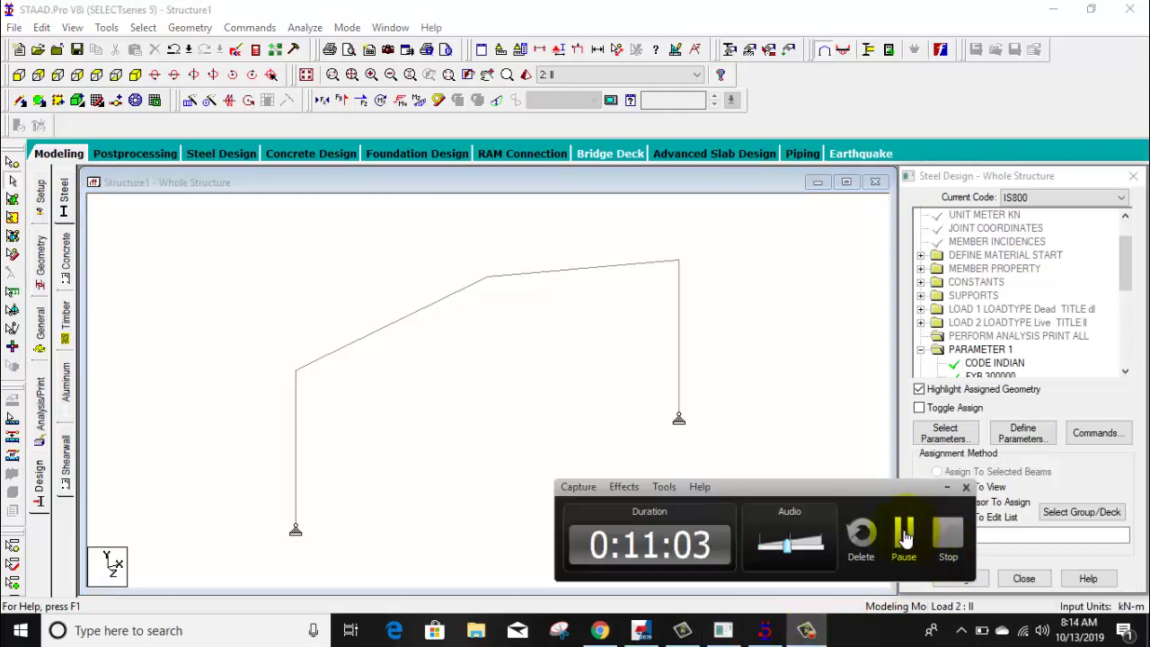